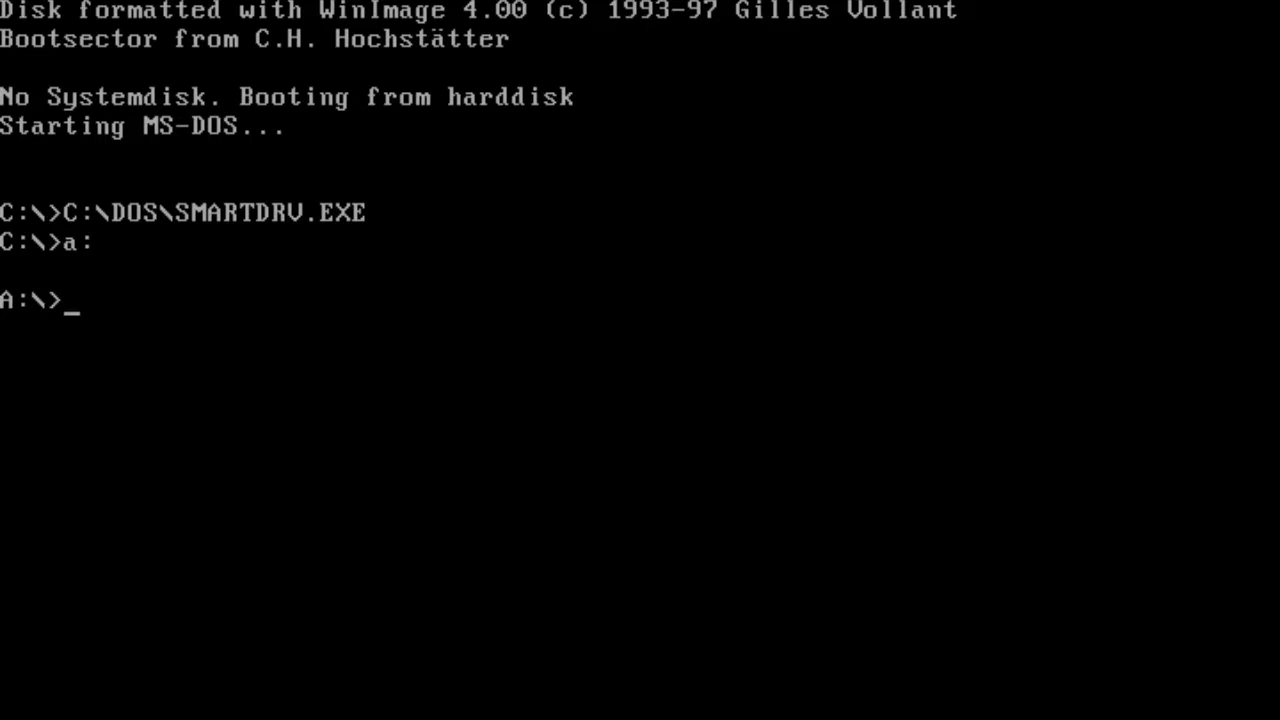
Run setup from drive A and continue through the two introductory screens of the Microsoft Windows installer.
type("setuo")
key("BackSpace")
type("p")
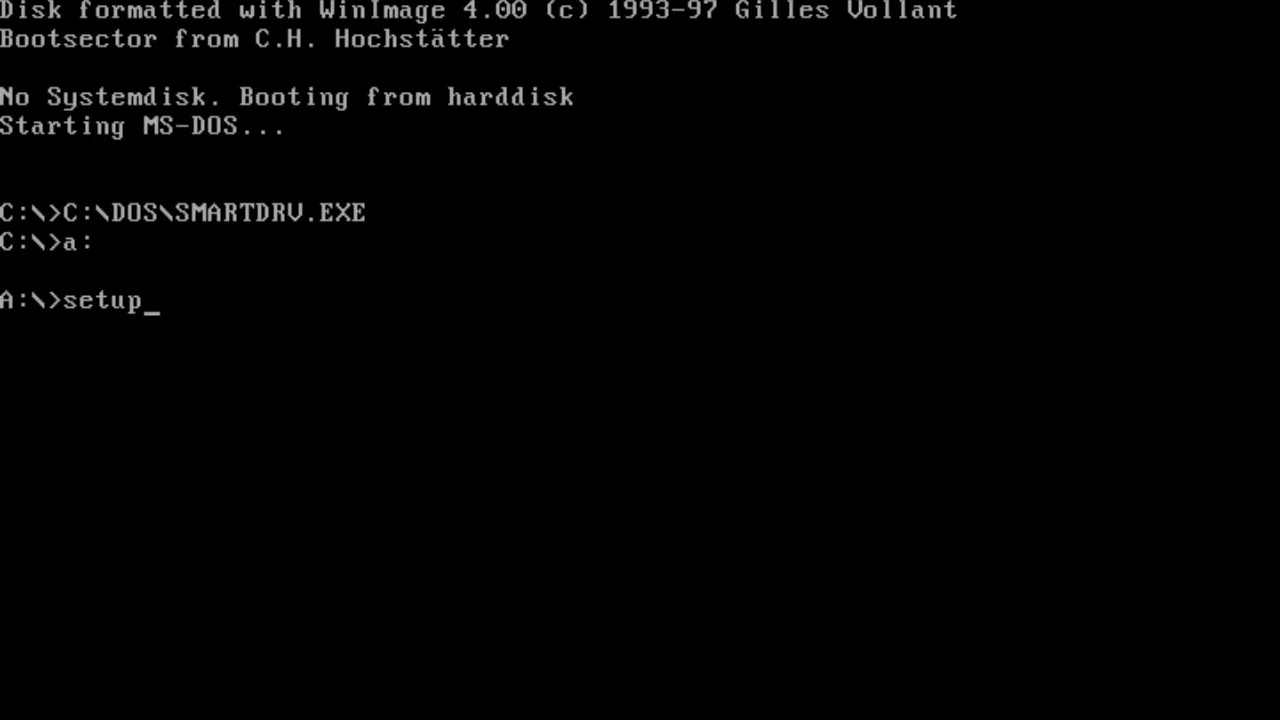
key("Return")
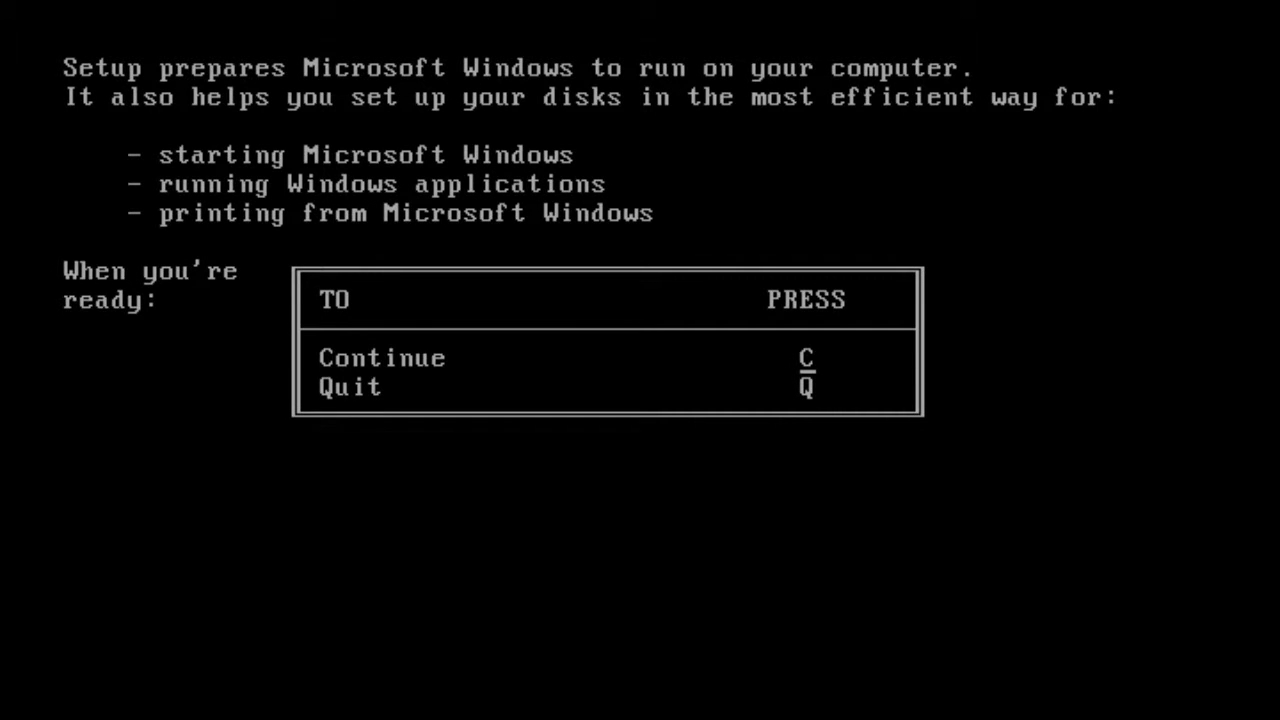
key("c")
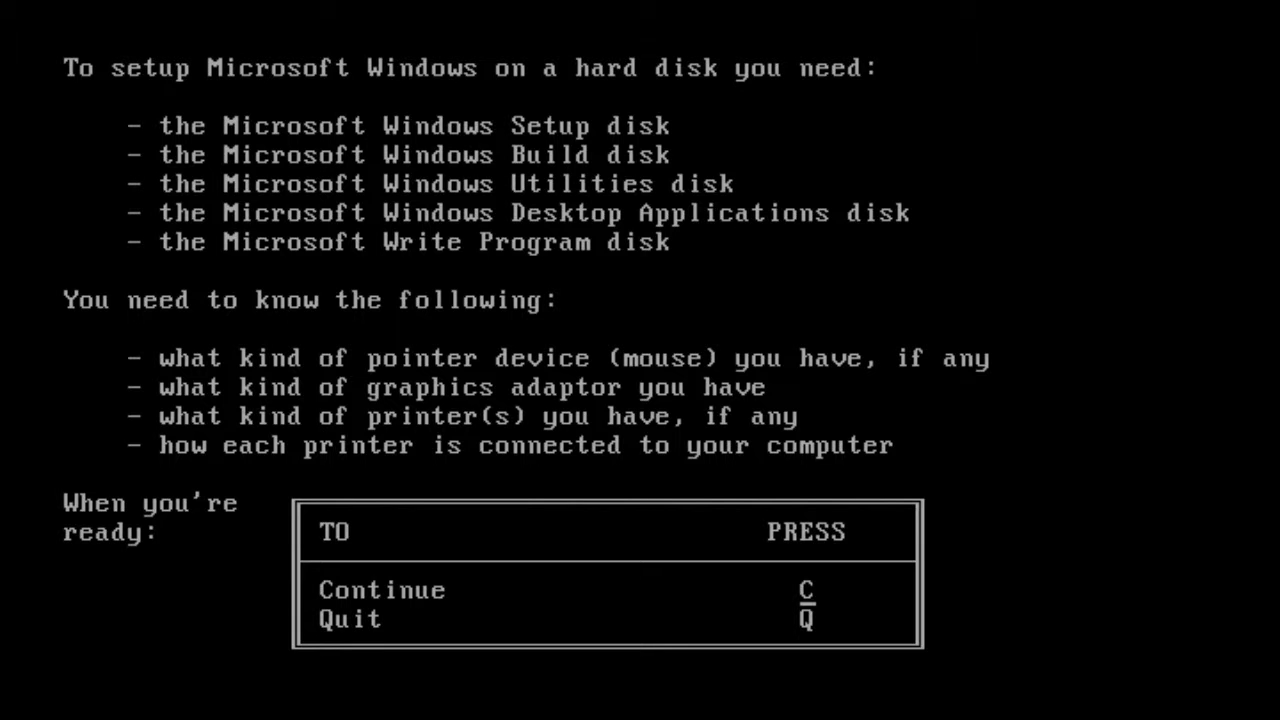
key("c")
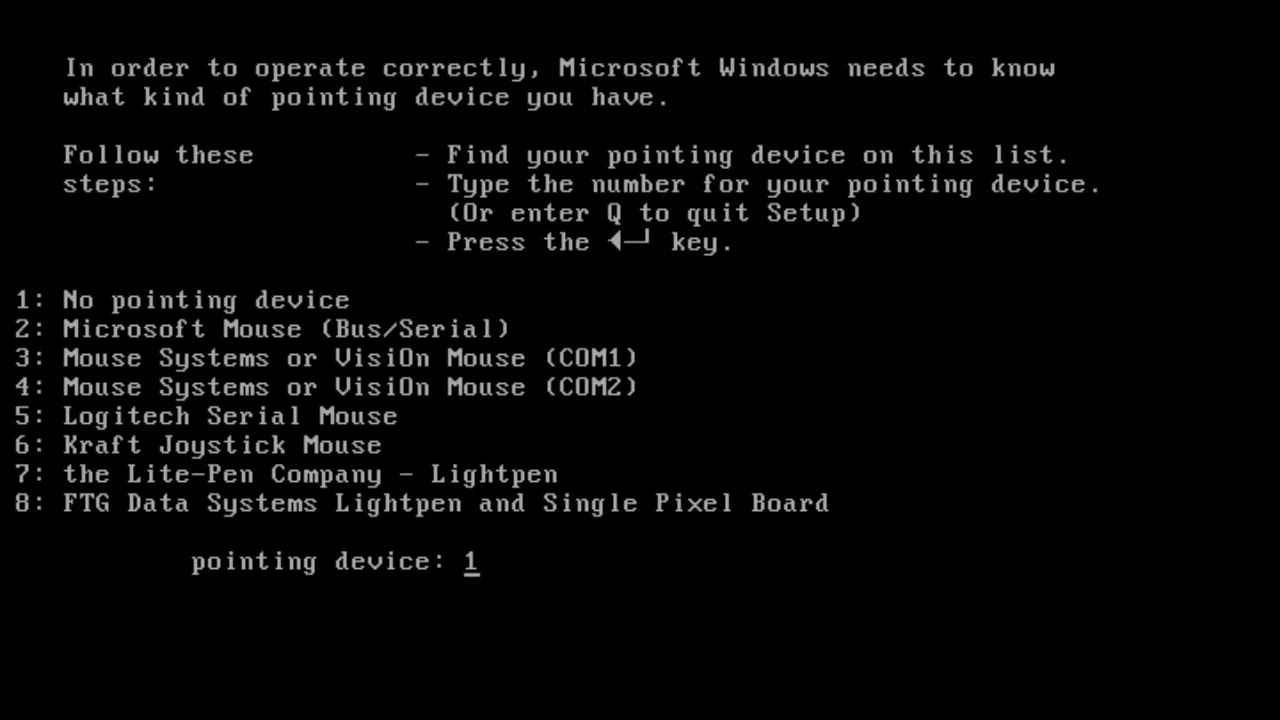
Choose Microsoft Mouse (Bus/Serial) as pointing device and EGA (more than 64K) with Enhanced Color Display as graphics adapter.
type("2")
key("Return")
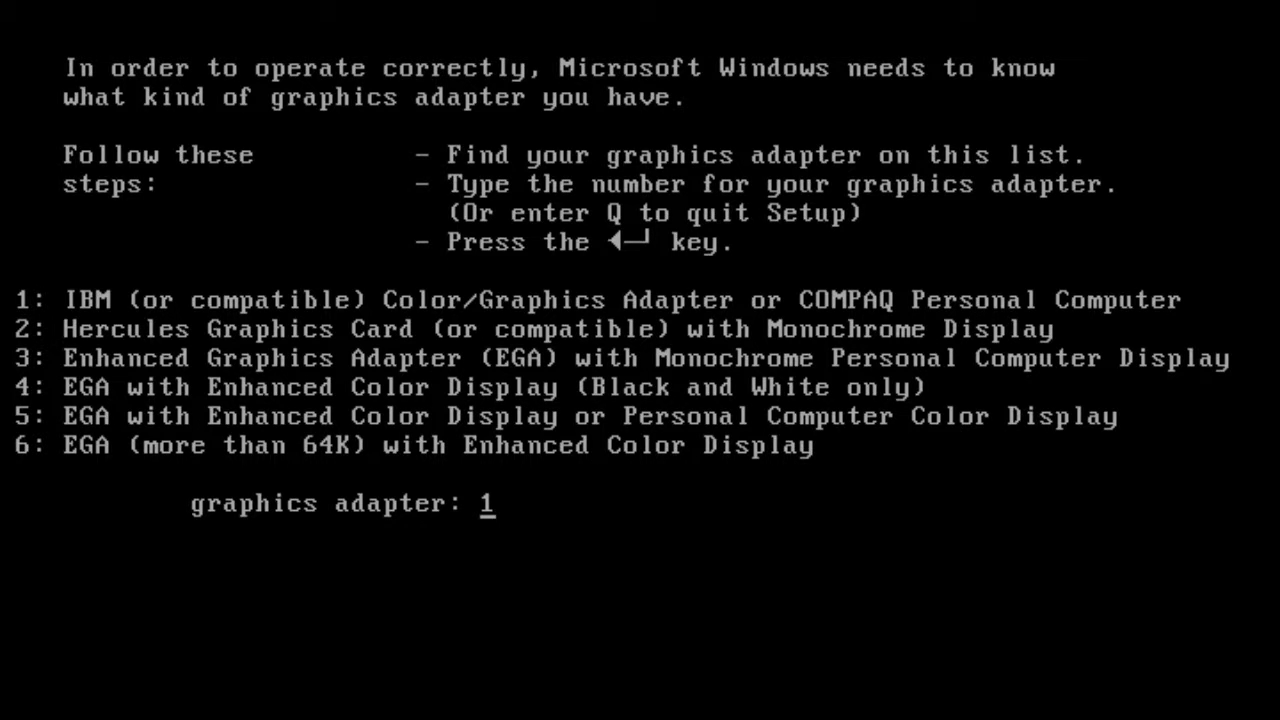
type("6")
key("Return")
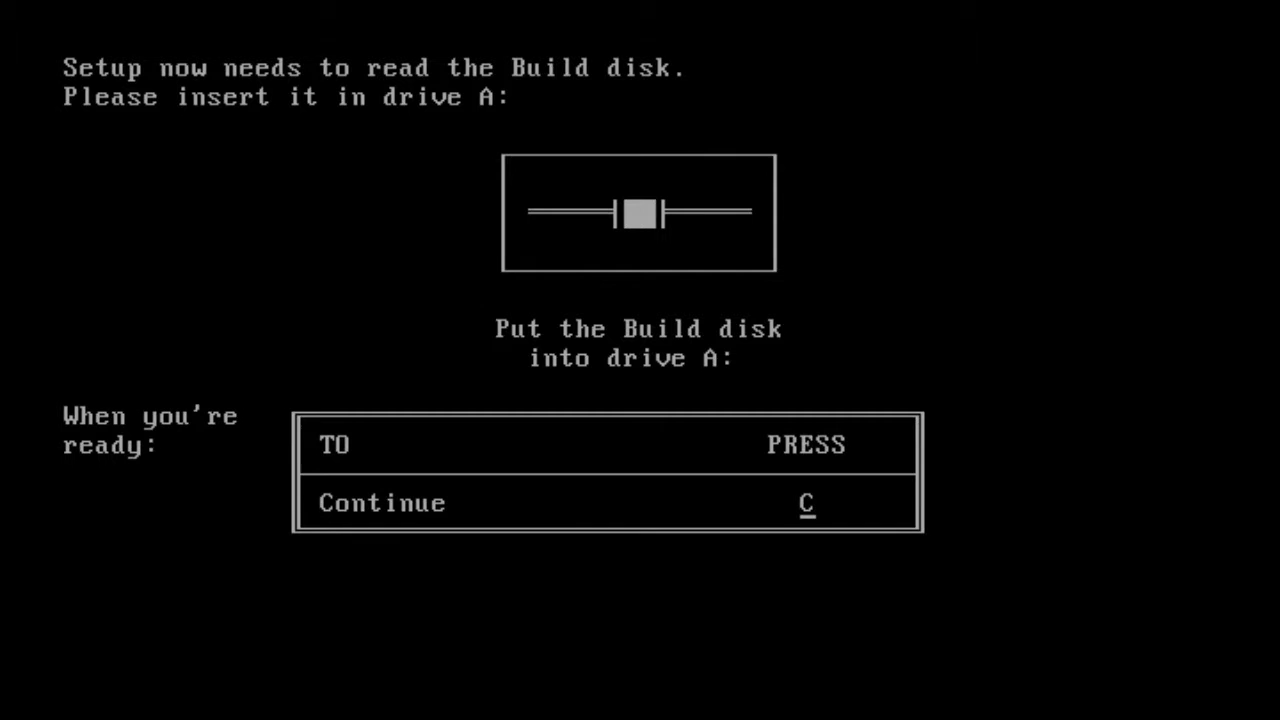
Continue through the Build, Utilities, Desktop Applications and Microsoft Write Program disk requests, declining the printer/plotter setup.
key("c")
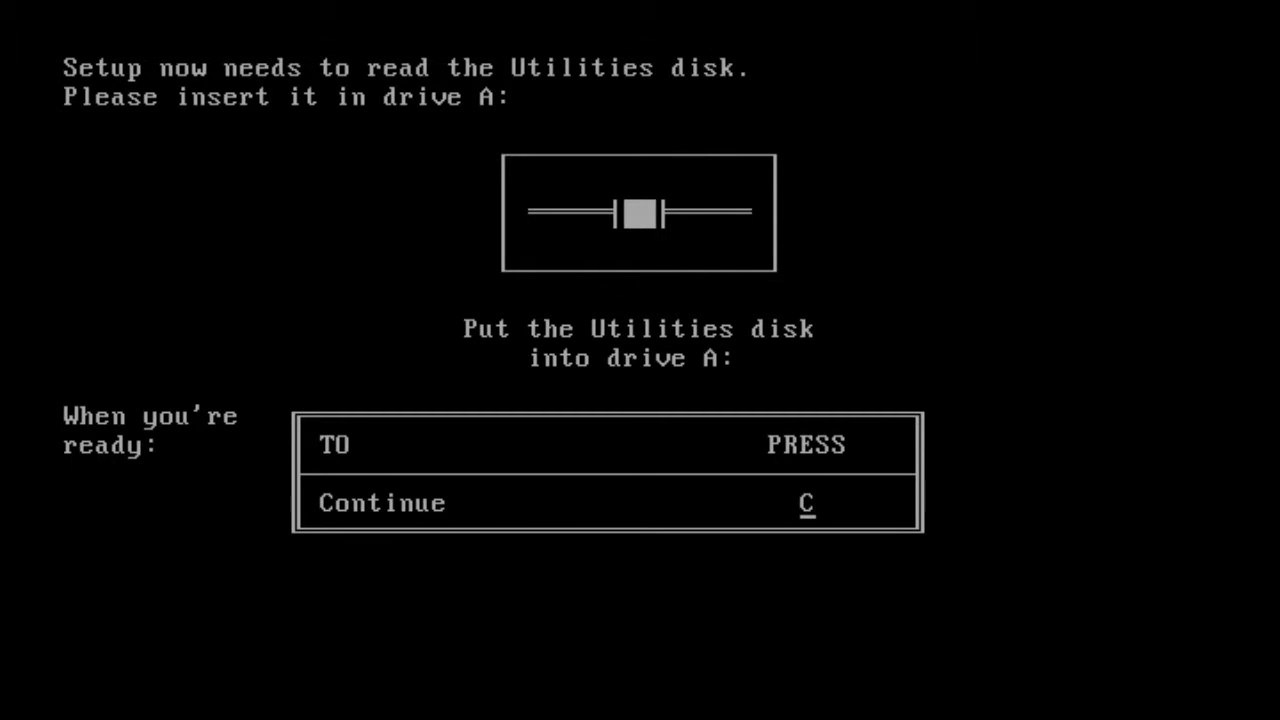
key("c")
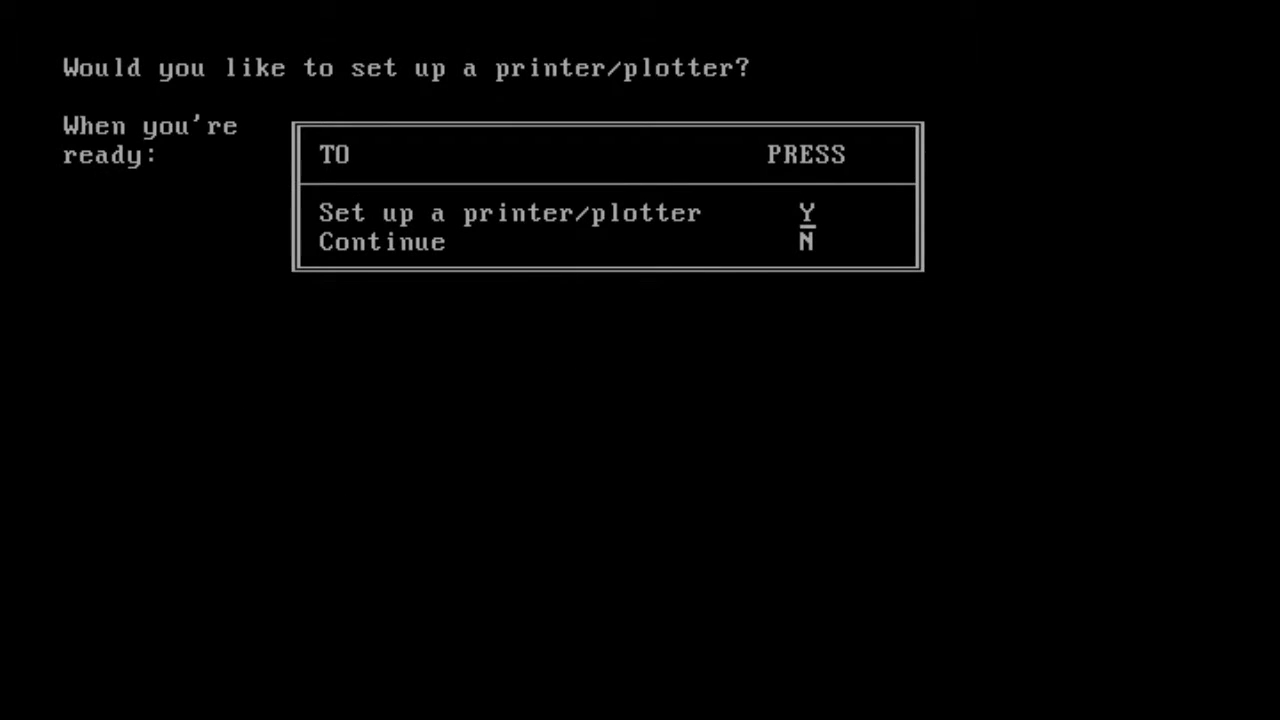
key("n")
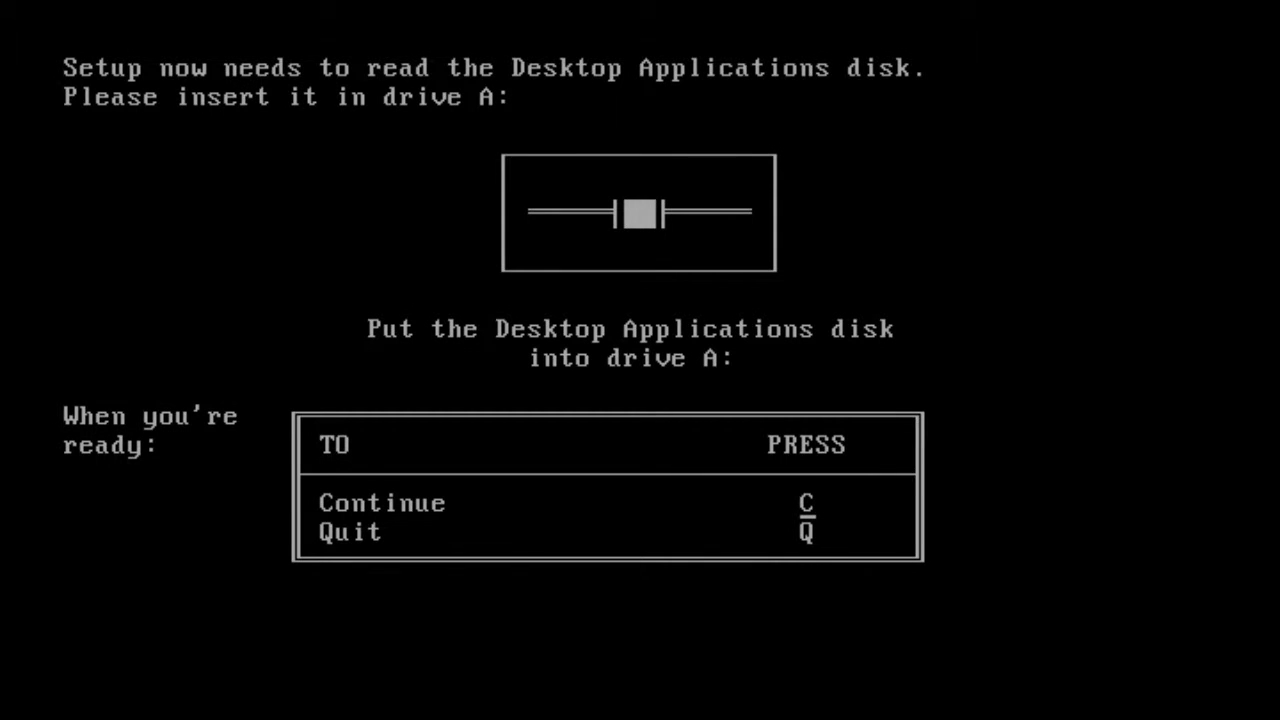
key("c")
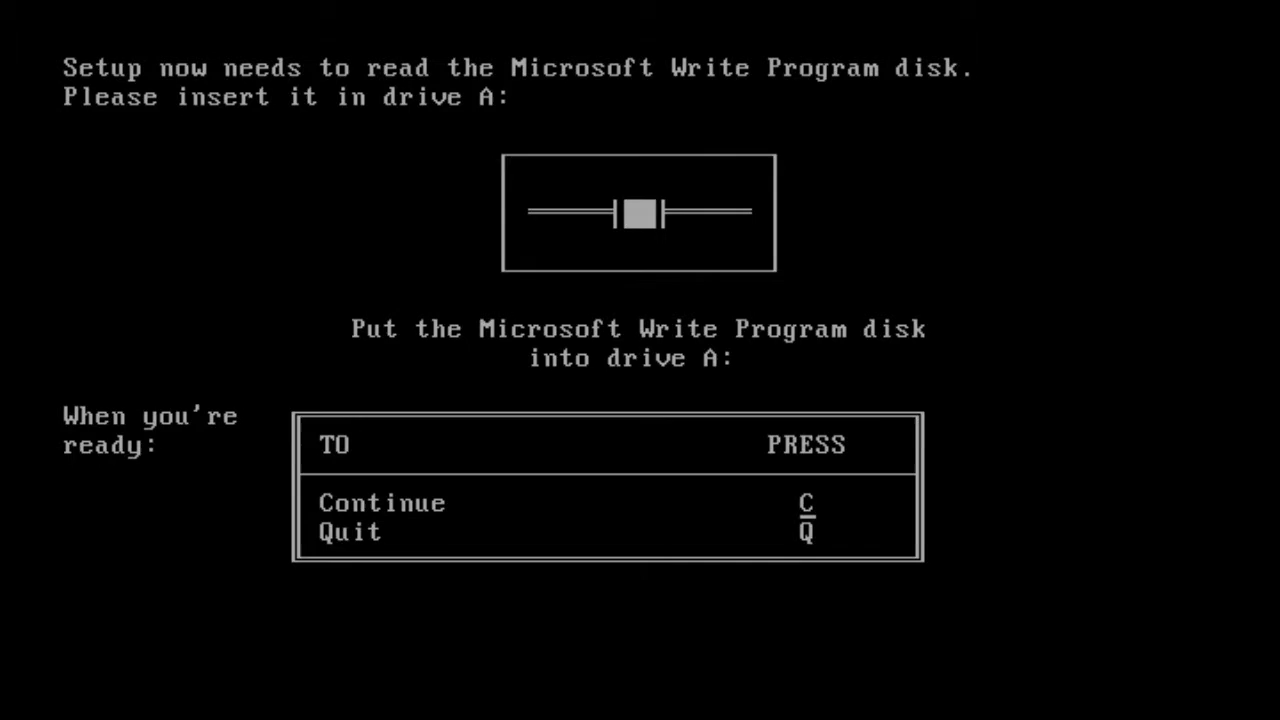
key("c")
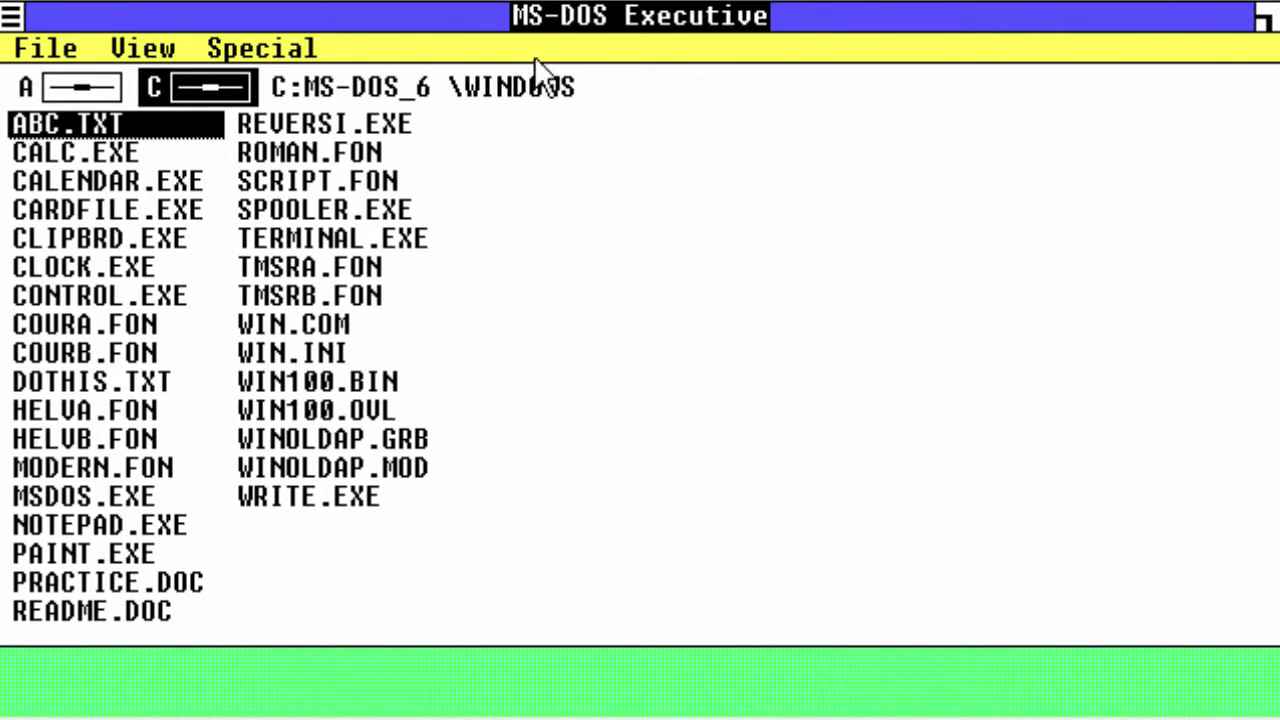
Zoom the MS-DOS Executive window to full screen and restore it, twice.
left_click(1264, 18)
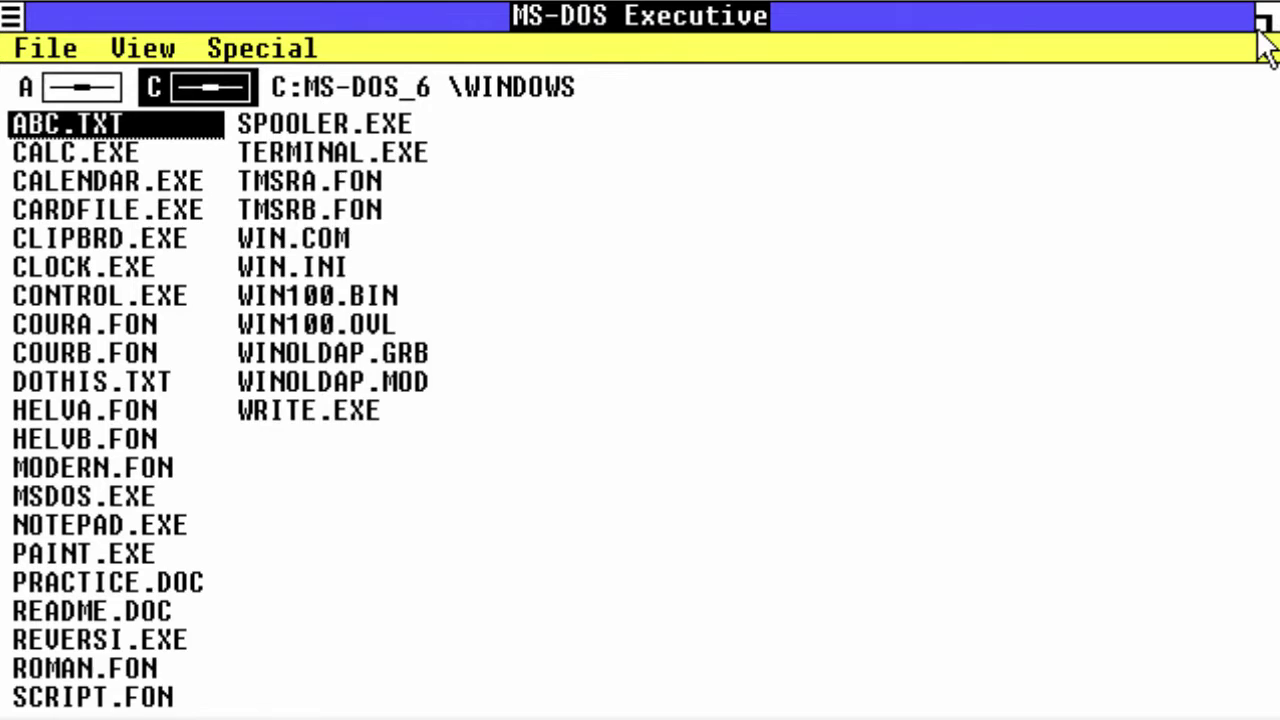
left_click(1264, 20)
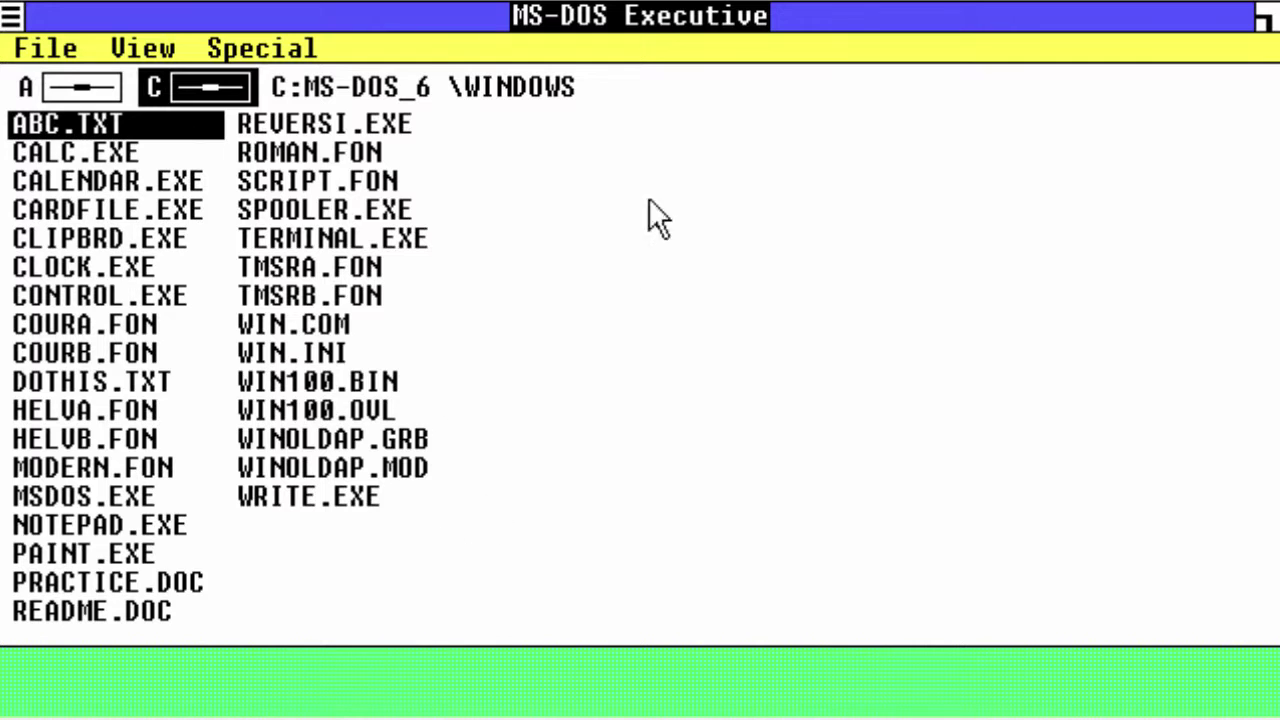
left_click(12, 16)
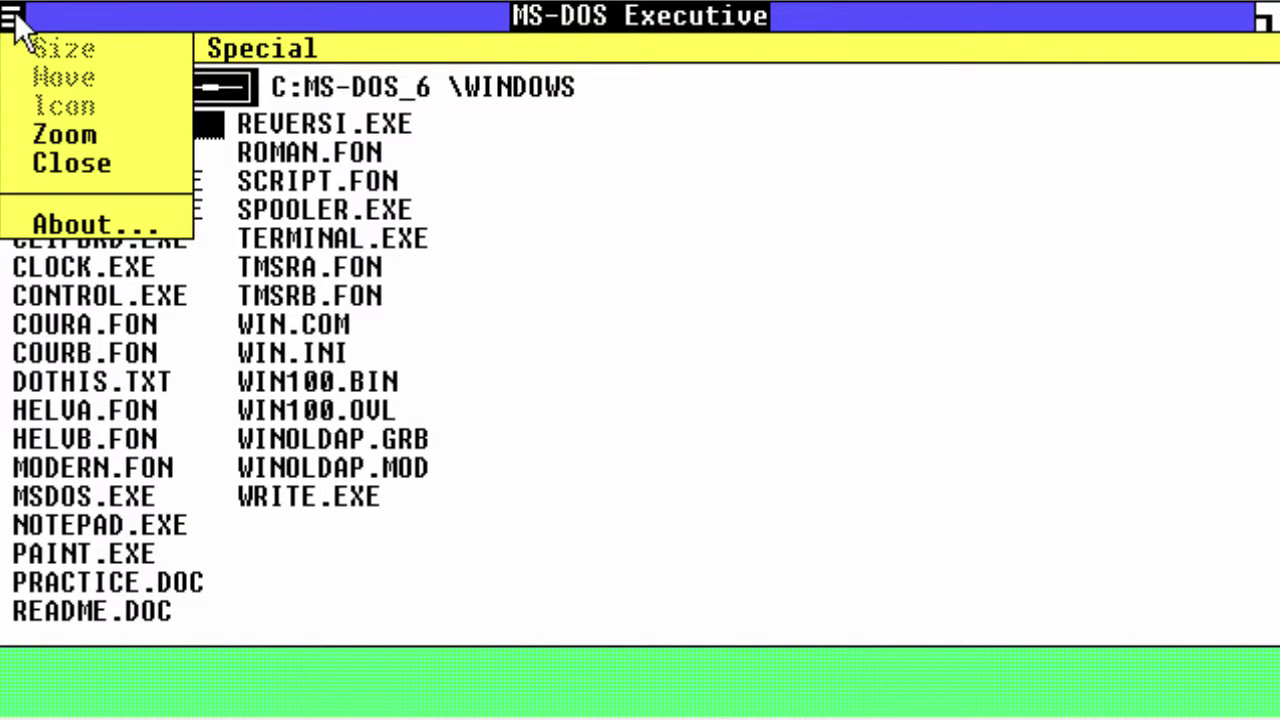
left_click(104, 162)
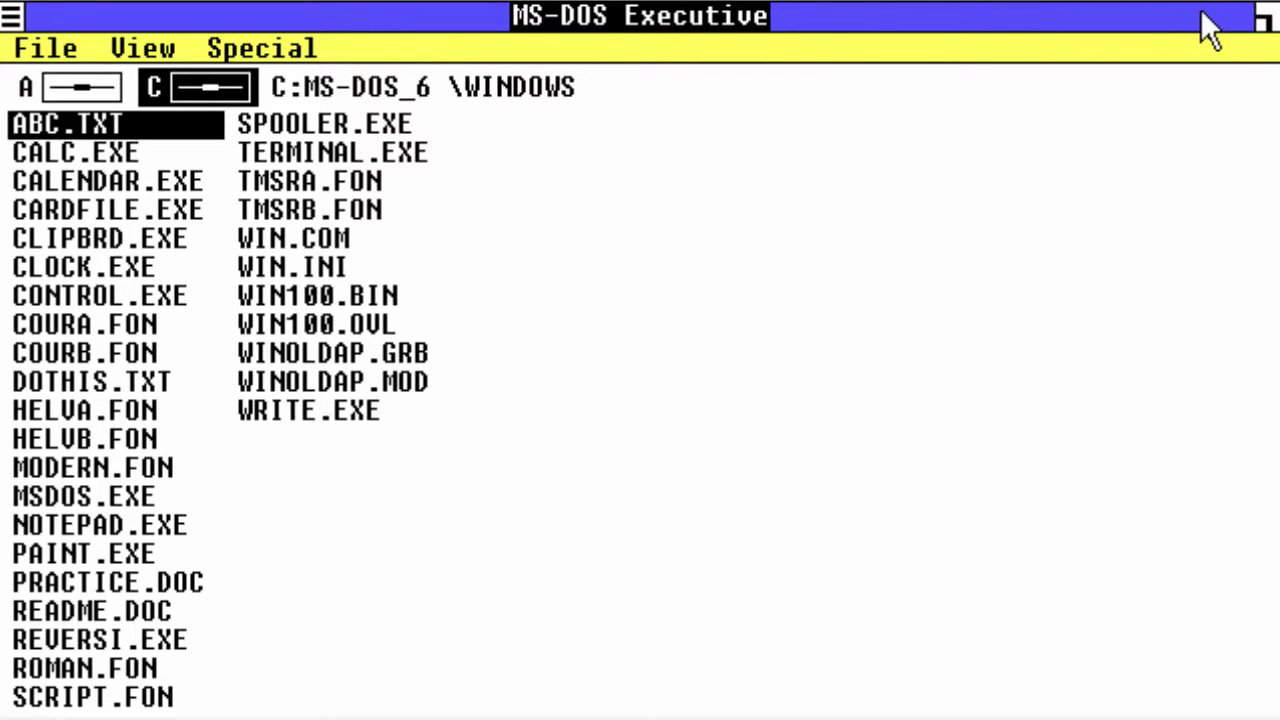
left_click(1263, 18)
View the version information of MS-DOS Executive and dismiss it.
left_click(12, 18)
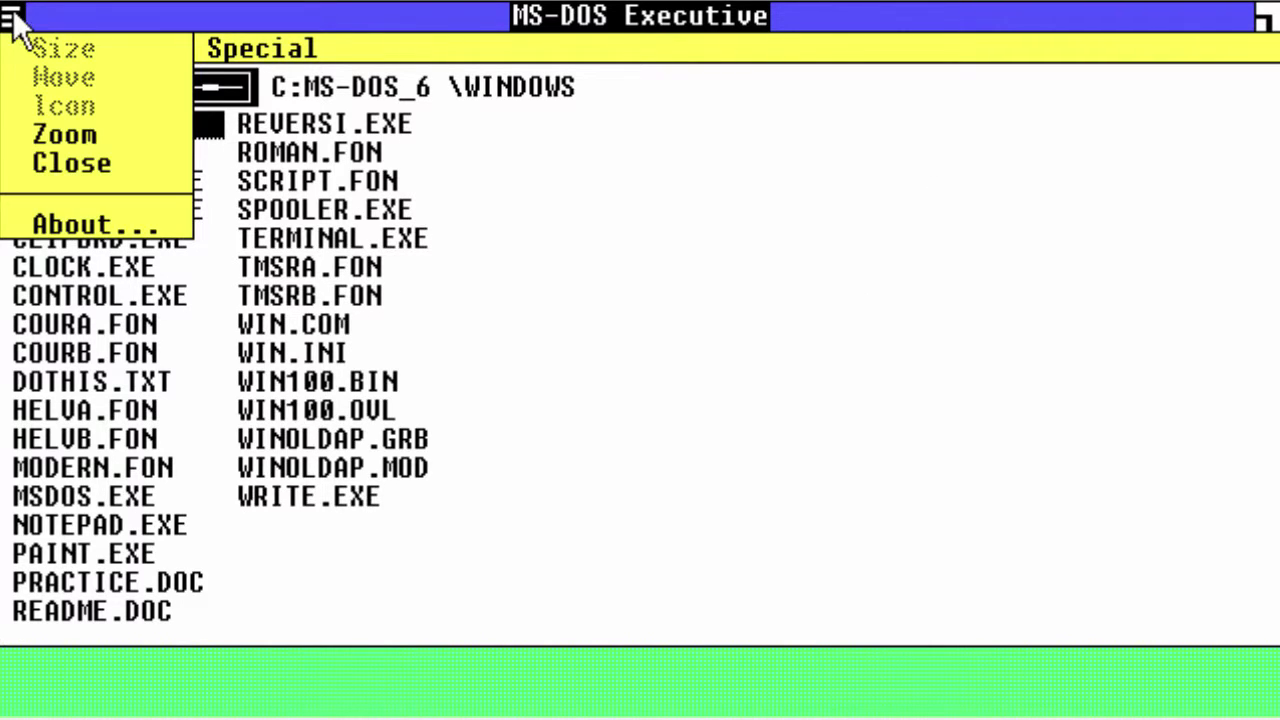
left_click(87, 227)
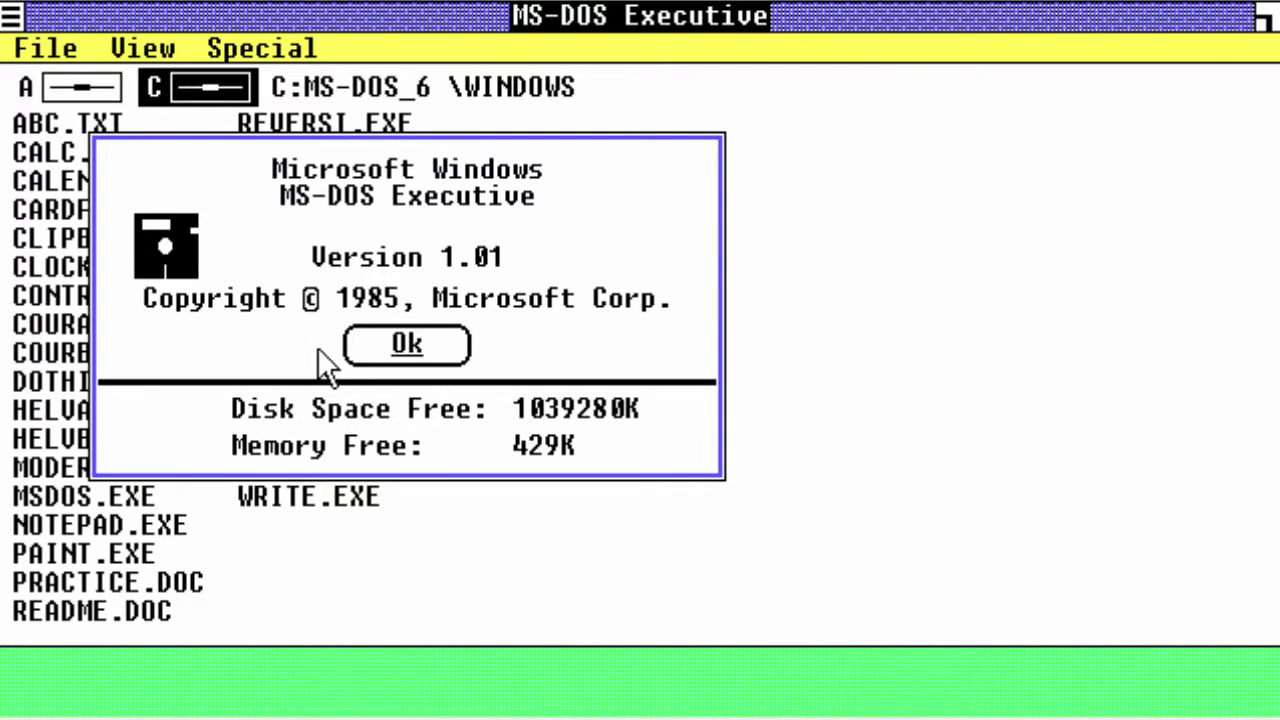
left_click(366, 334)
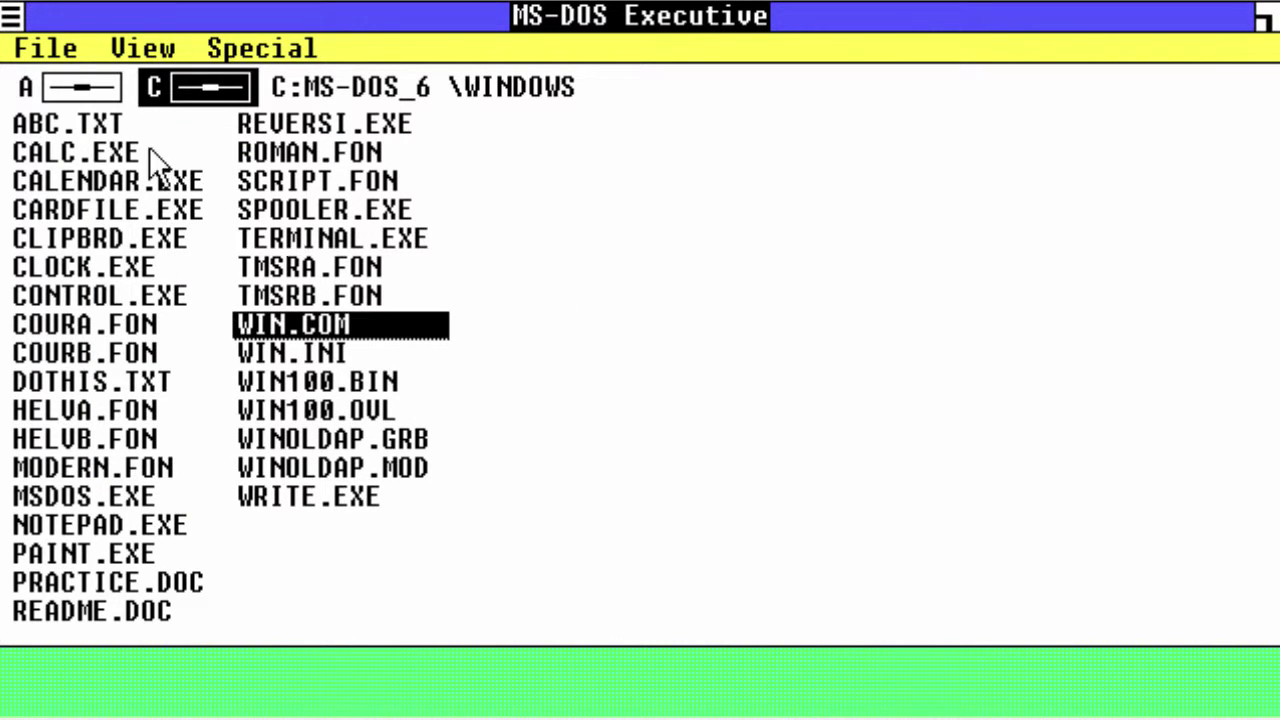
Launch CALC.EXE with the MS-DOS Executive window restored alongside it, and copy the Calculator's displayed value.
double_click(86, 140)
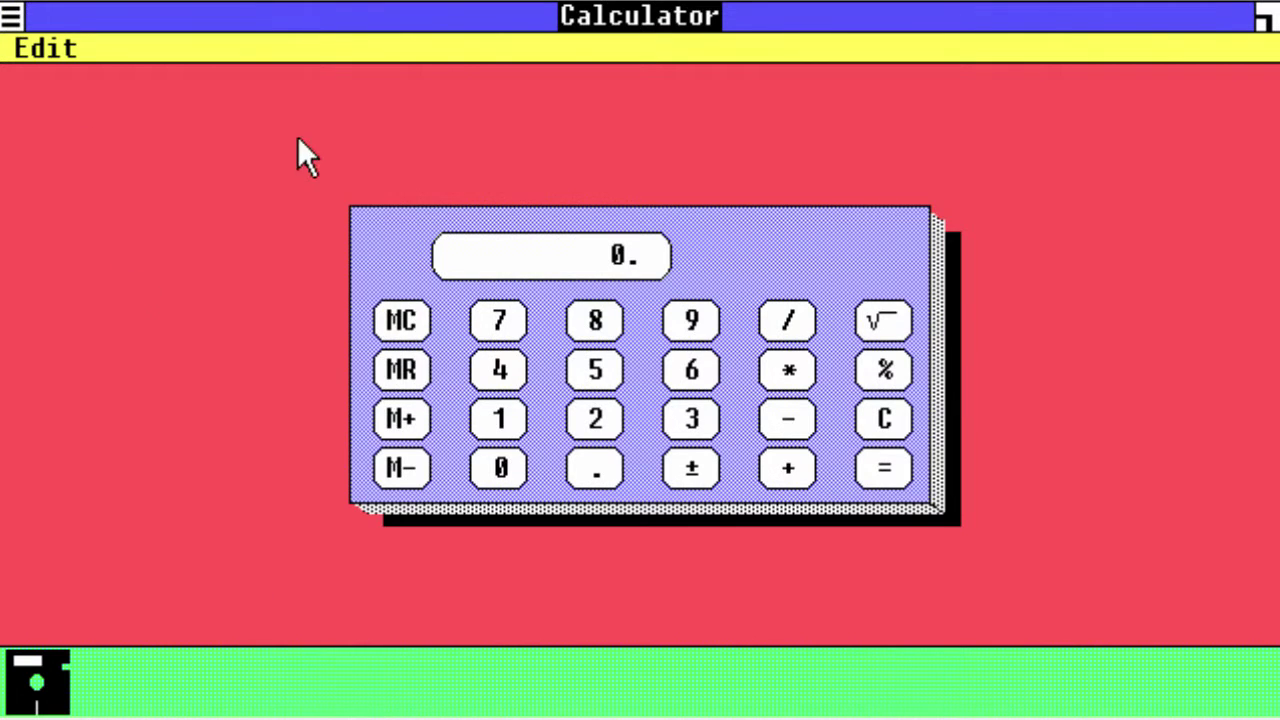
double_click(40, 684)
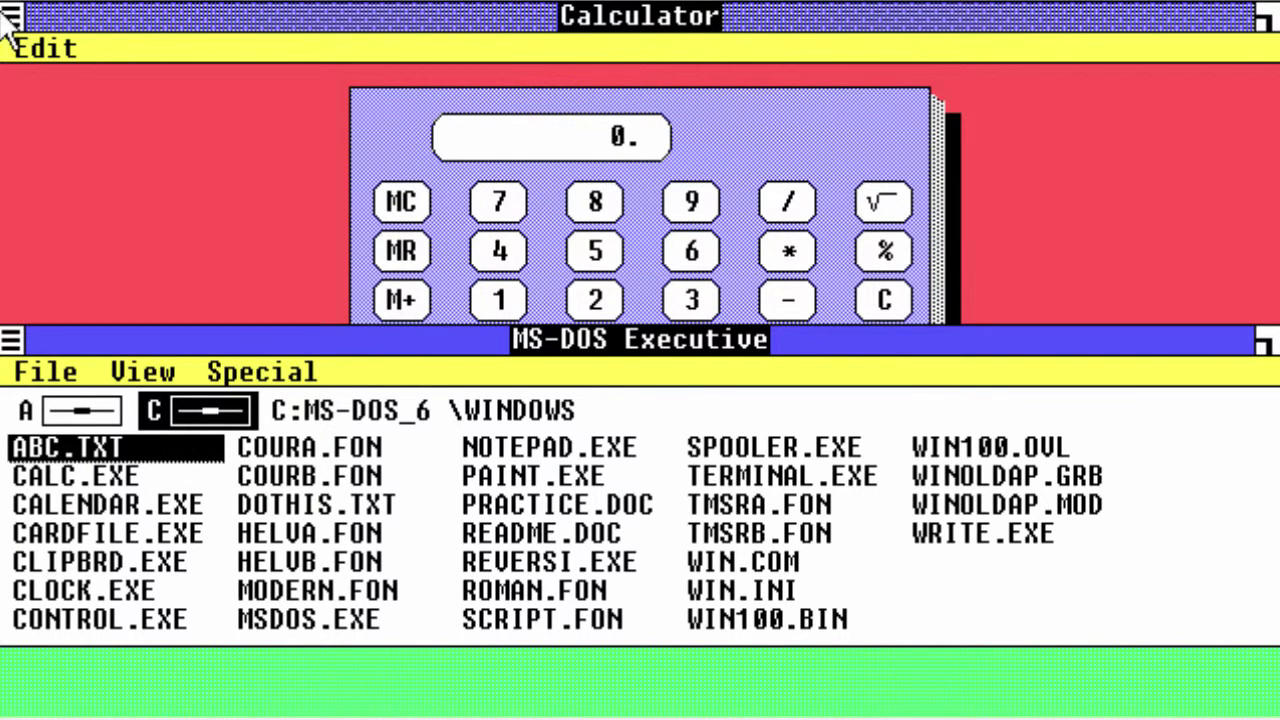
left_click(48, 50)
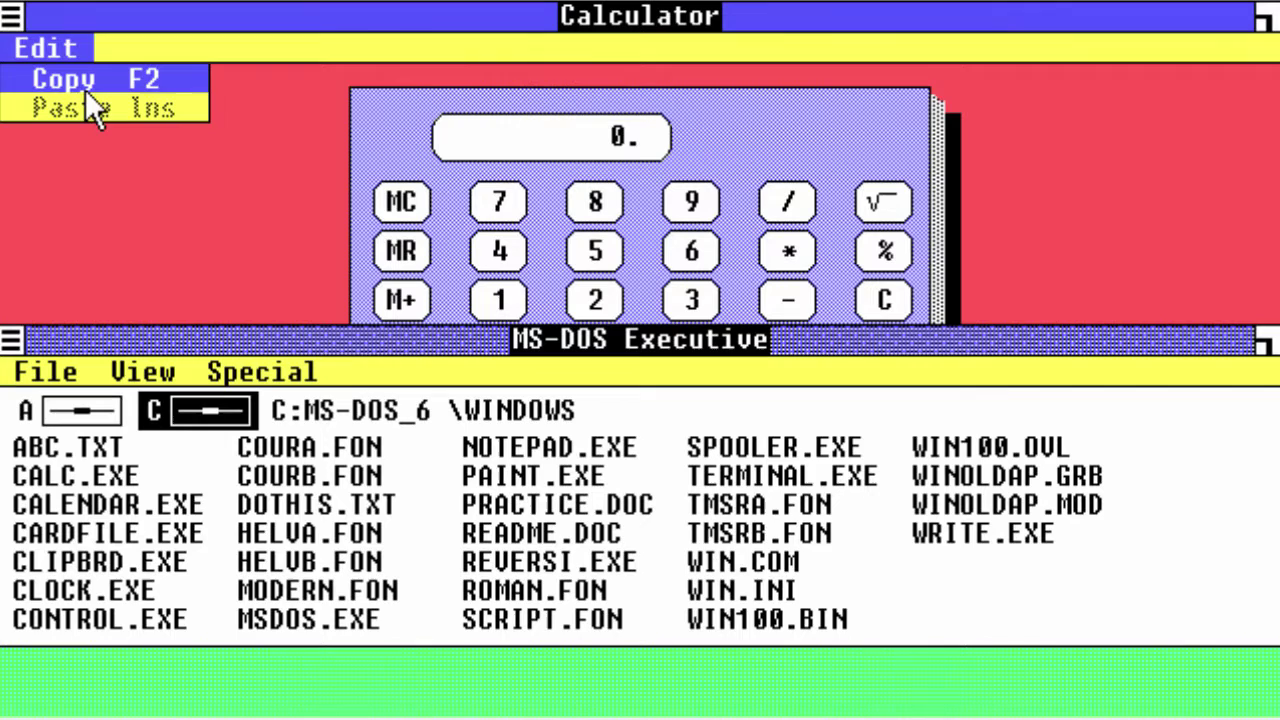
left_click(87, 89)
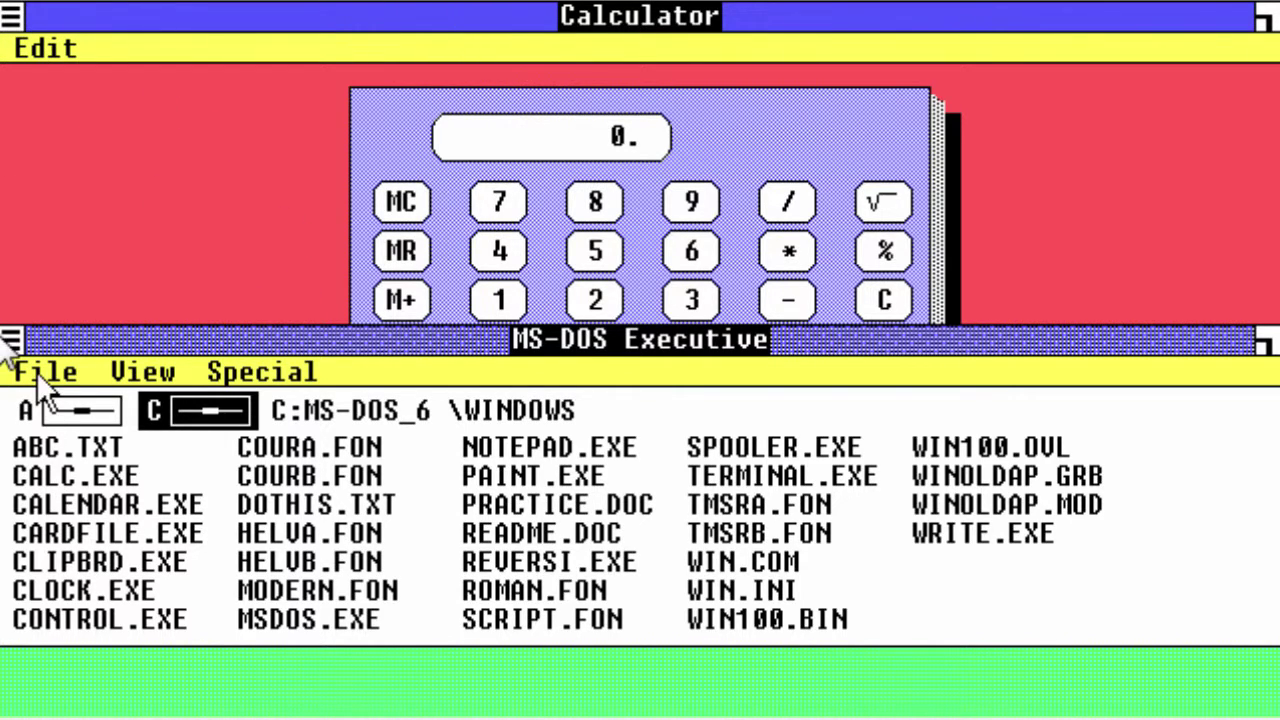
Zoom the MS-DOS Executive window and restore it, and shrink it to an icon so that Calculator fills the work area.
left_click(1264, 341)
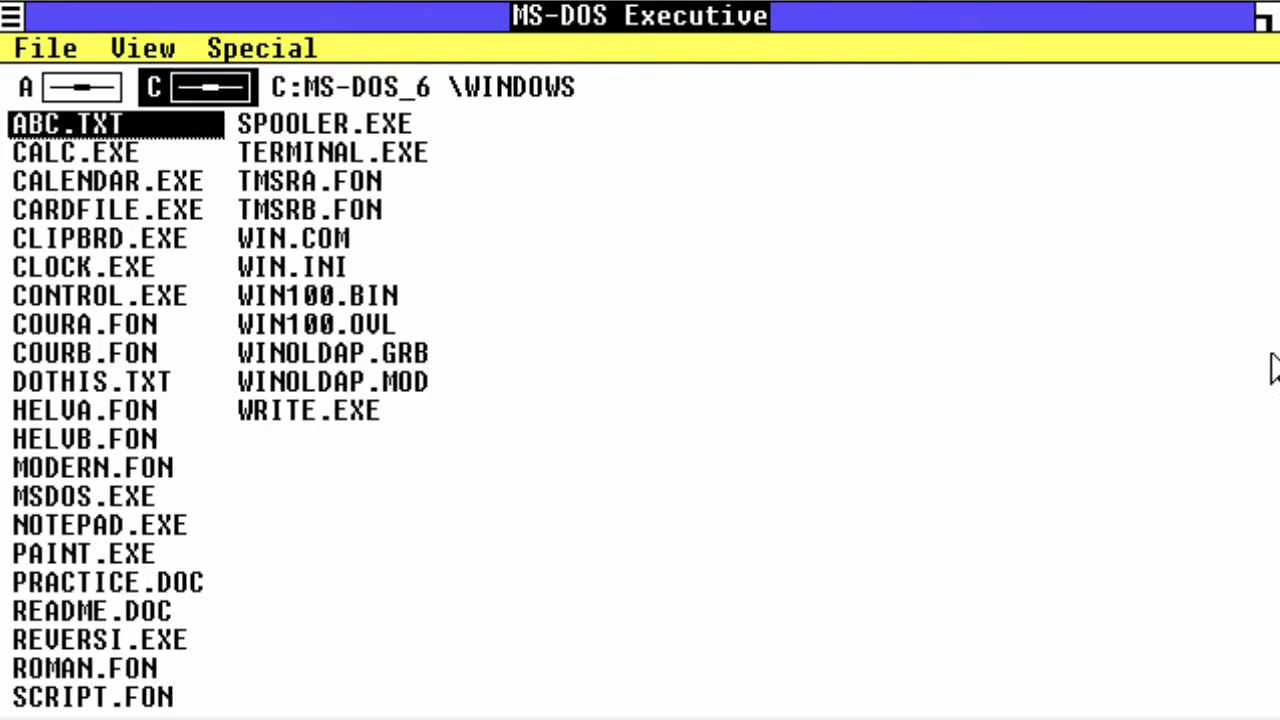
left_click(1264, 16)
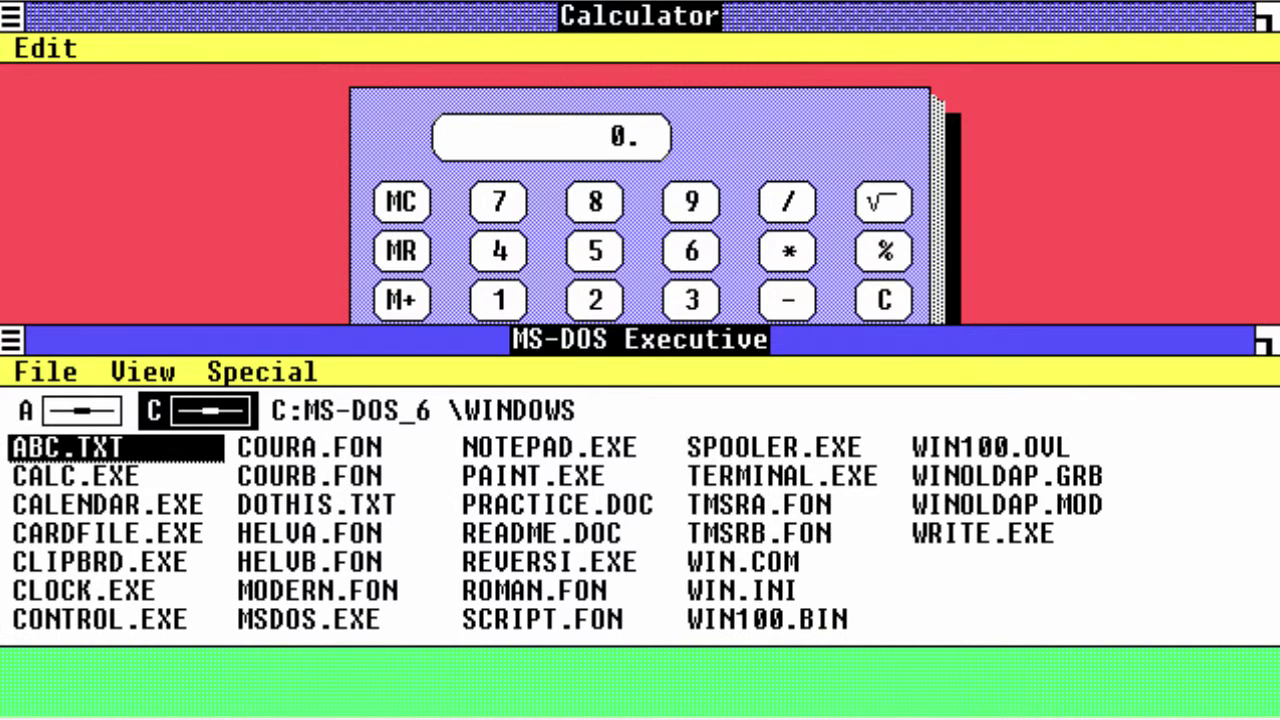
left_click_drag(12, 340, 28, 663)
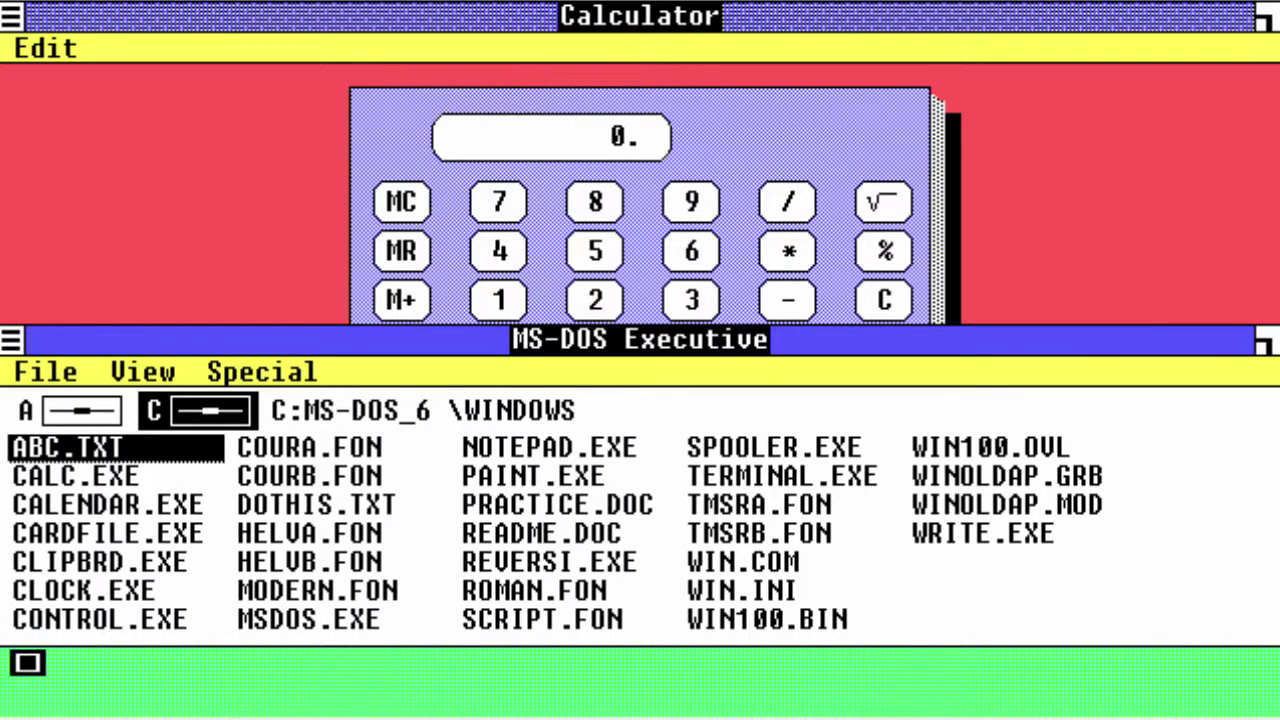
left_click_drag(10, 340, 40, 428)
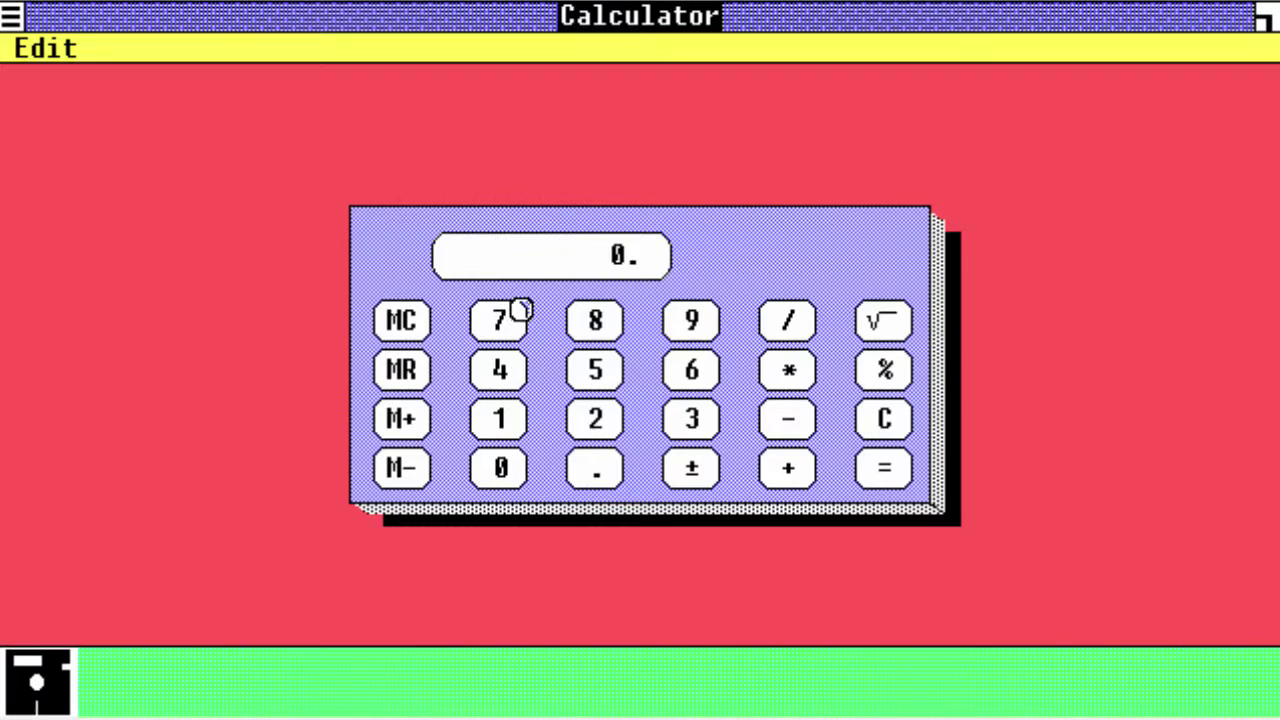
Enter 0.2 in the Calculator and close the program.
left_click(594, 464)
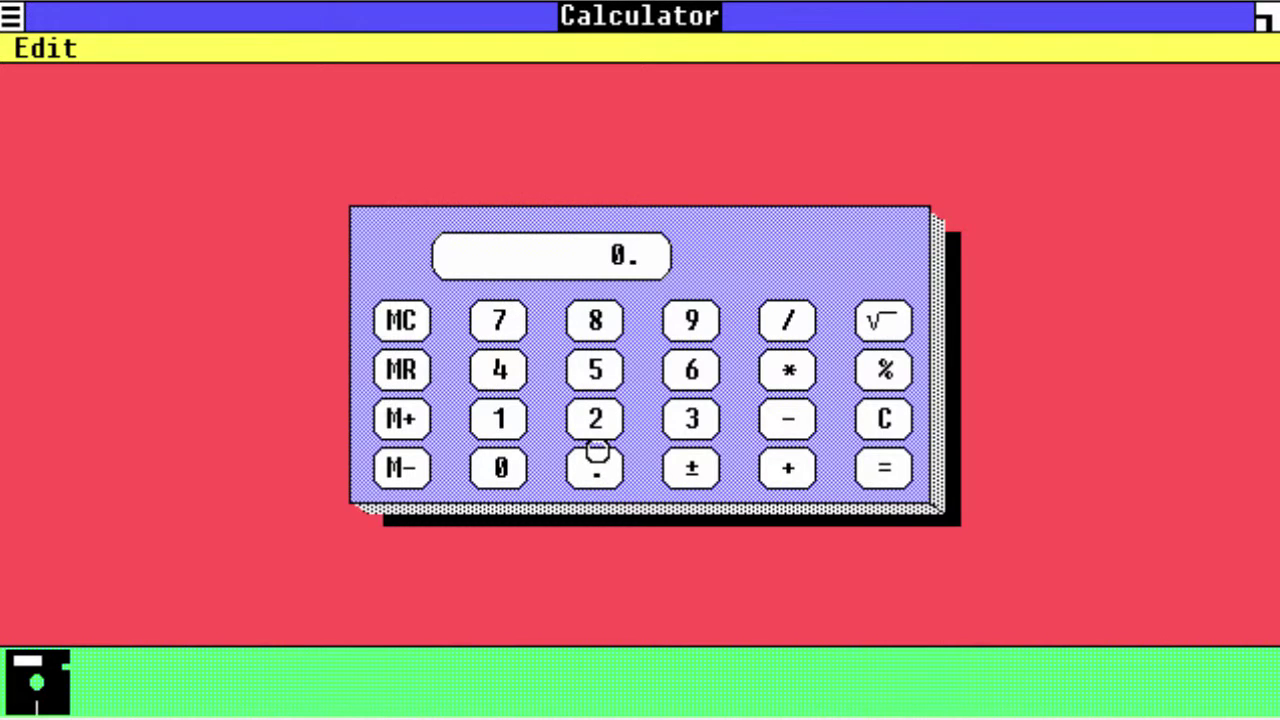
left_click(598, 424)
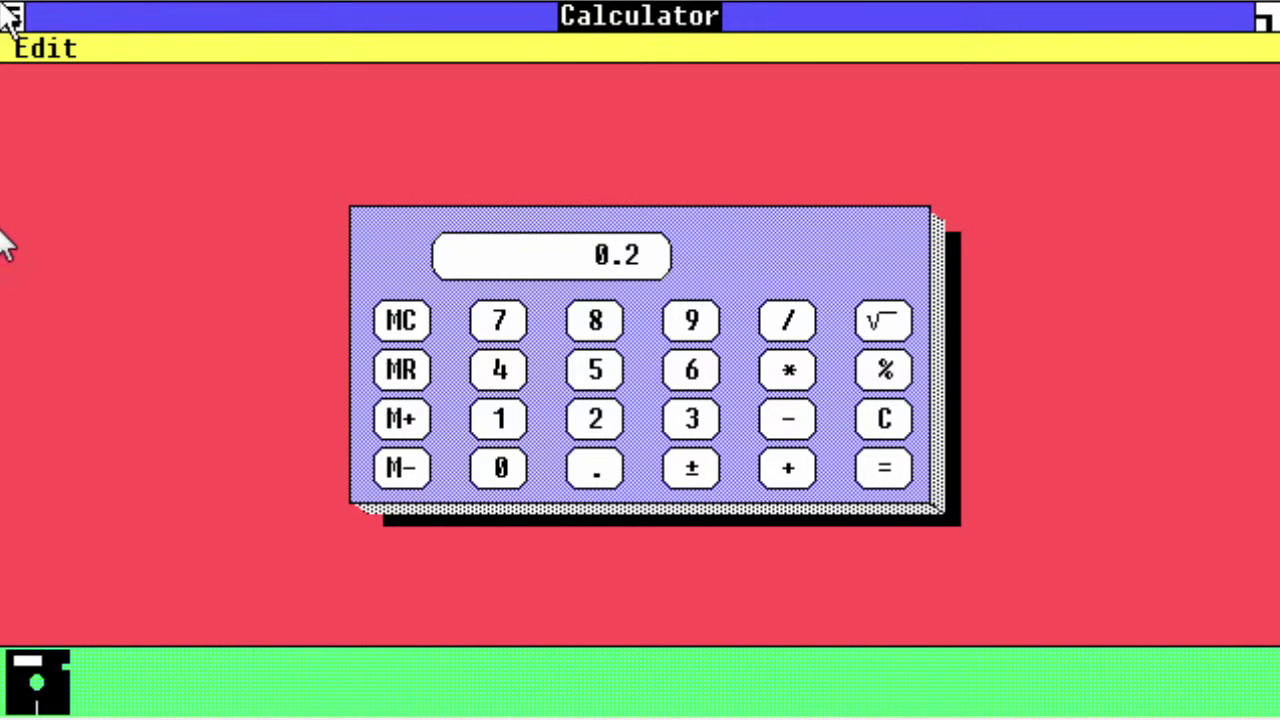
left_click_drag(18, 16, 24, 88)
left_click_drag(12, 16, 77, 150)
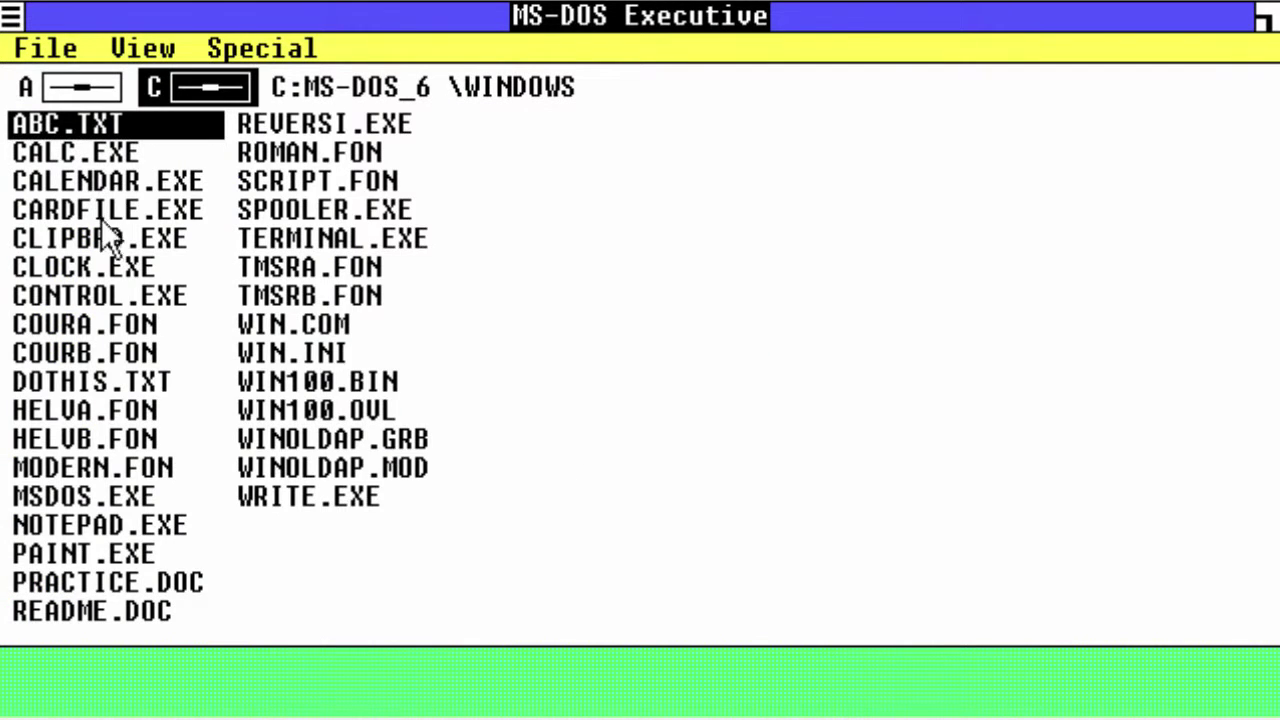
Launch CLOCK.EXE to view the analog clock and close it.
left_click(119, 271)
double_click(119, 271)
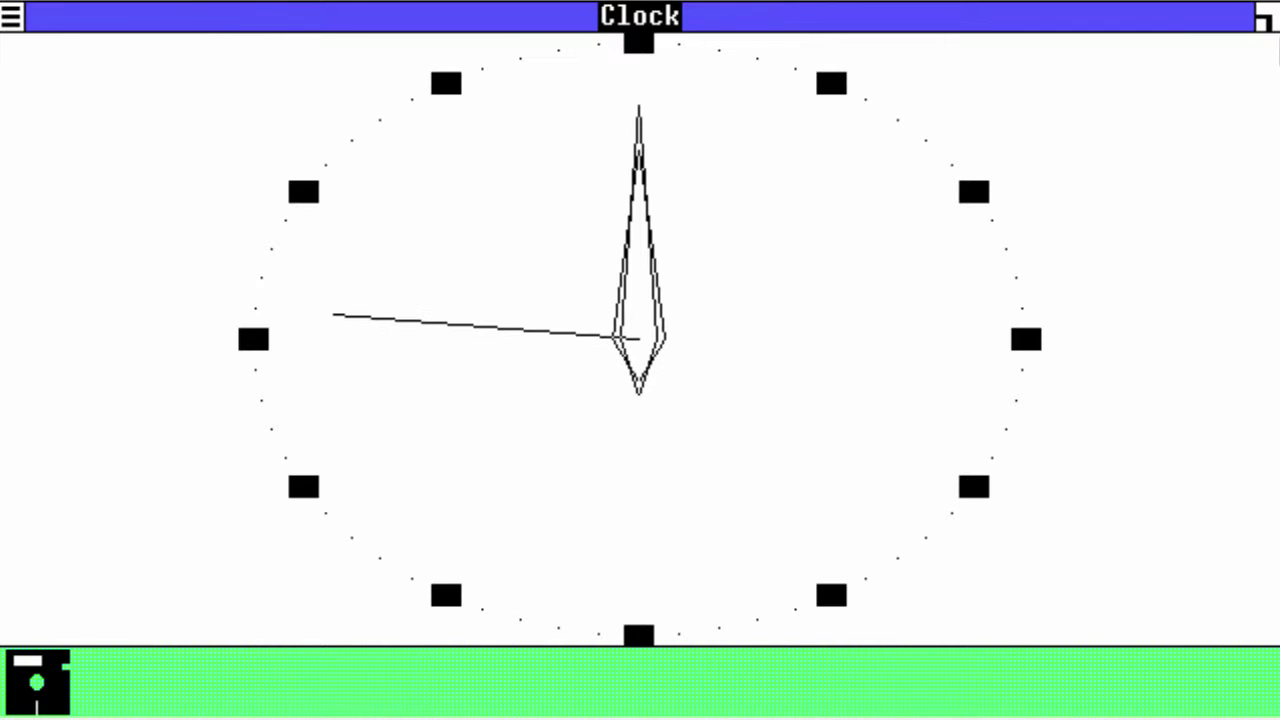
left_click(10, 20)
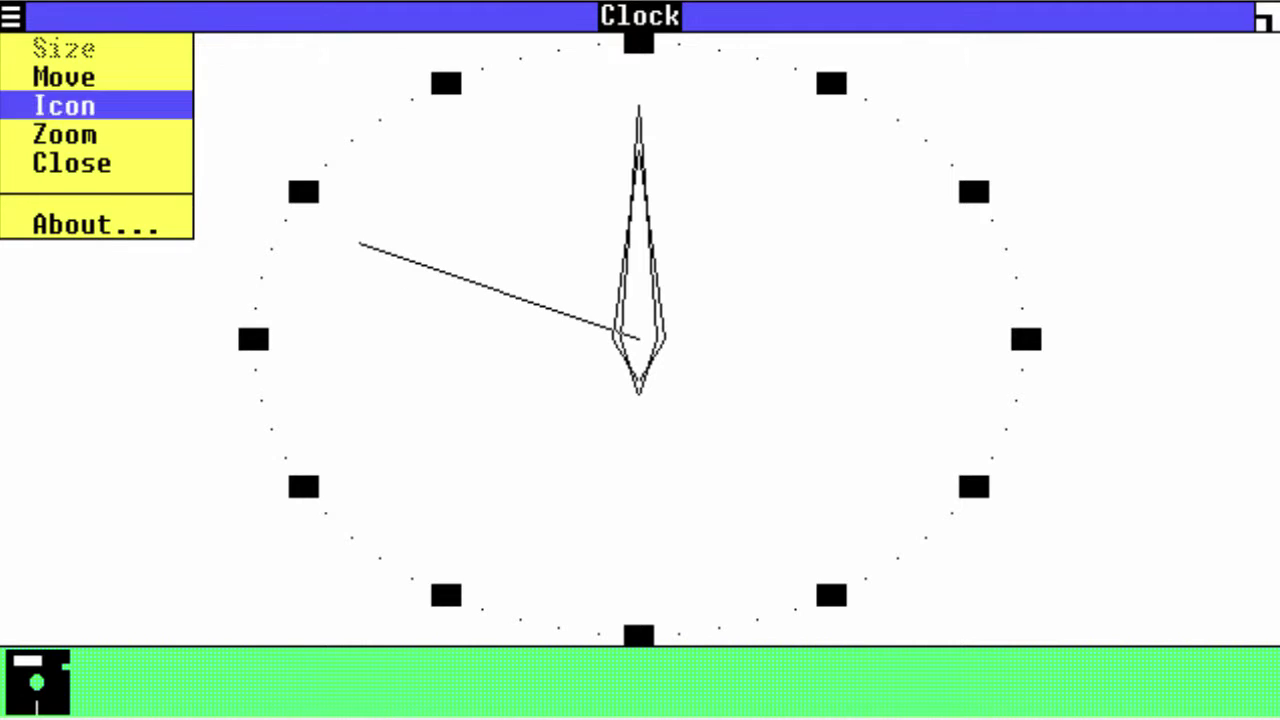
left_click(84, 165)
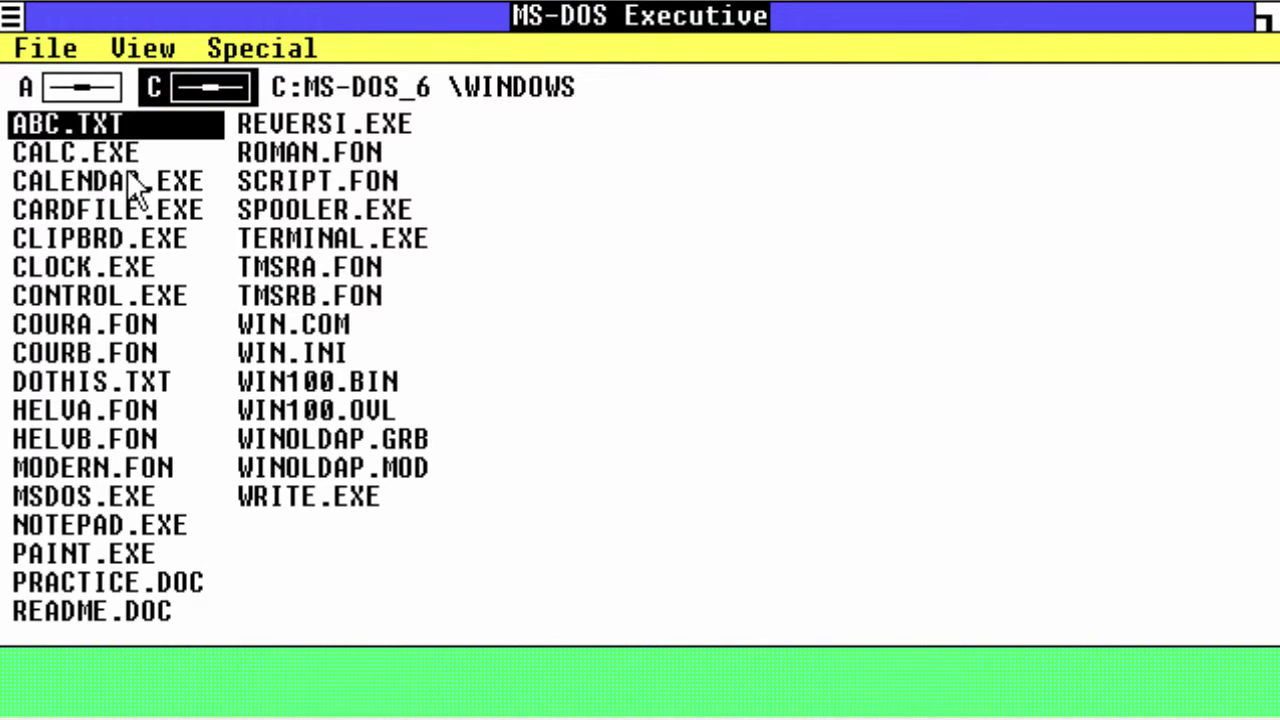
Launch CALENDAR.EXE and set an alarm on the 8:00 AM entry of the day view, showing the day's hours from 12:00 AM.
double_click(127, 170)
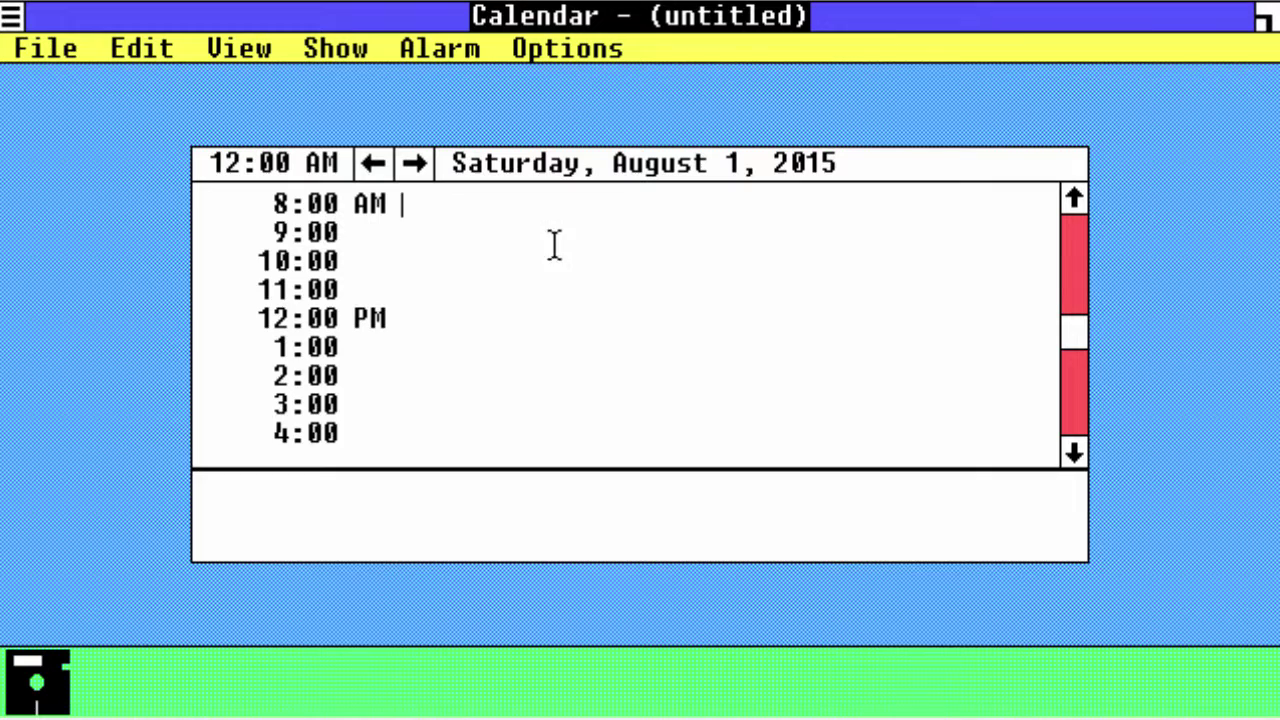
left_click_drag(157, 63, 440, 70)
left_click(1073, 200)
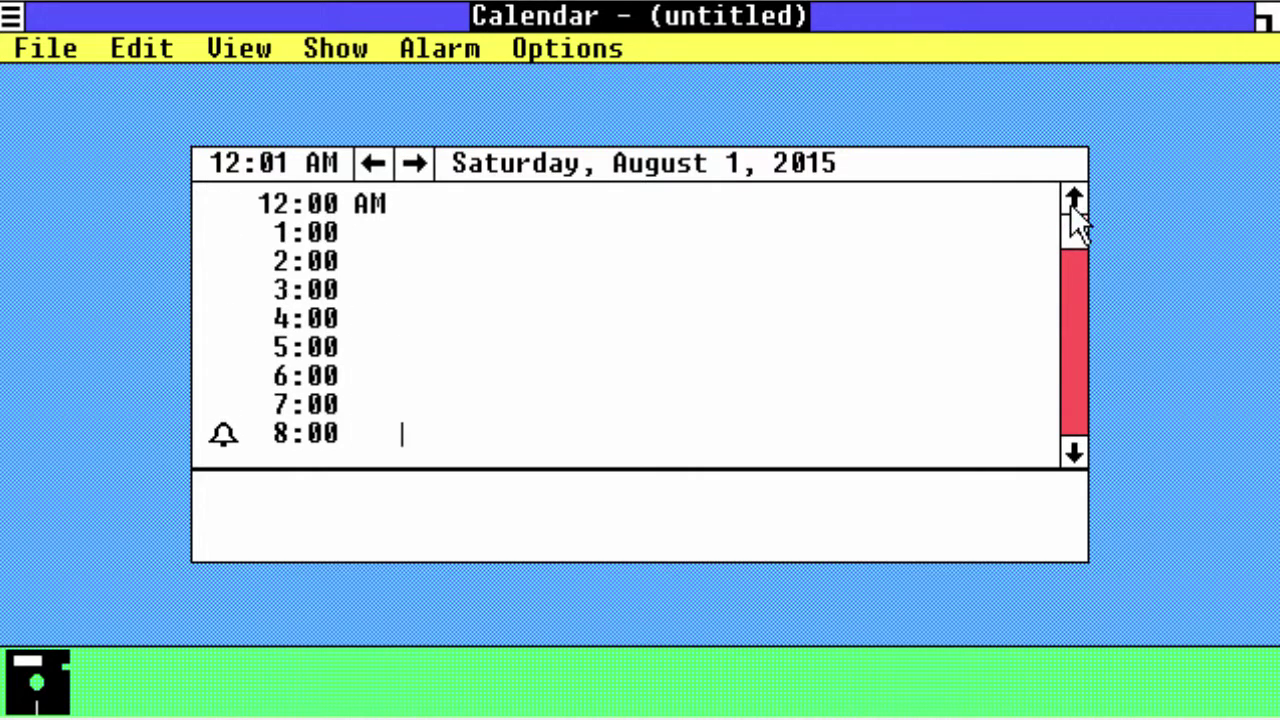
left_click(345, 236)
left_click(333, 369)
Close Calendar without saving the untitled calendar.
left_click(12, 15)
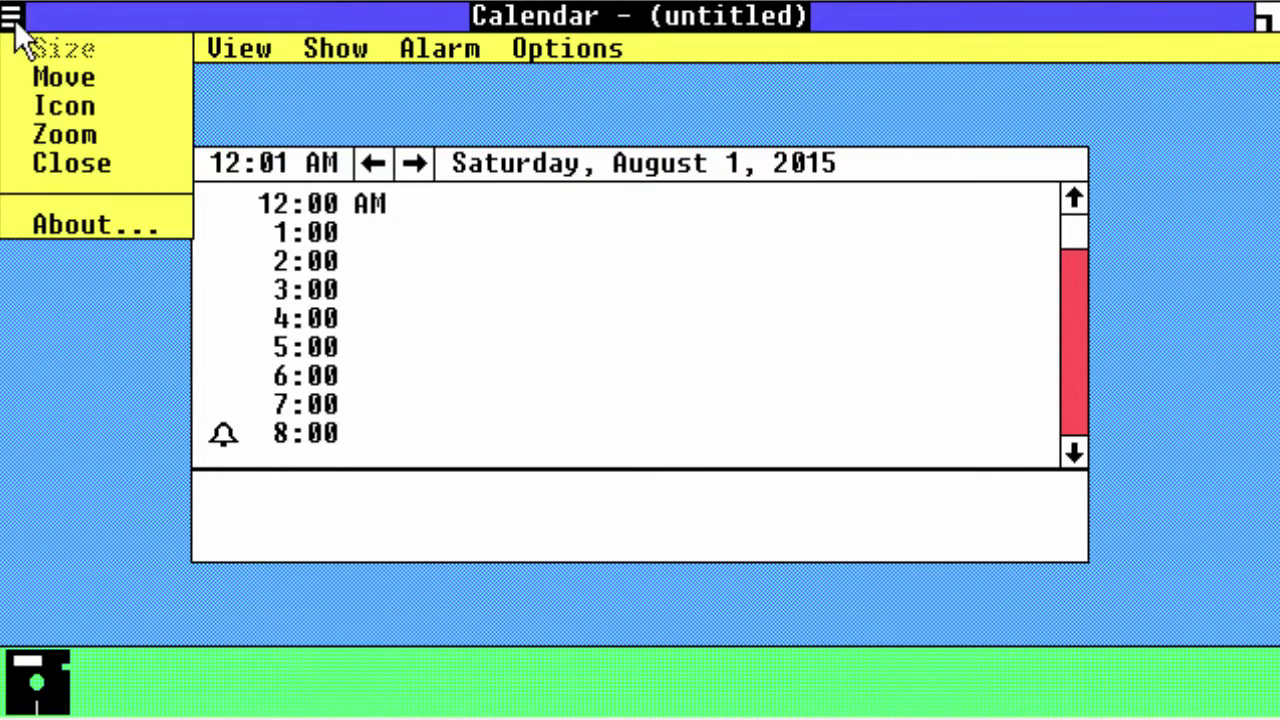
left_click(105, 166)
left_click(637, 440)
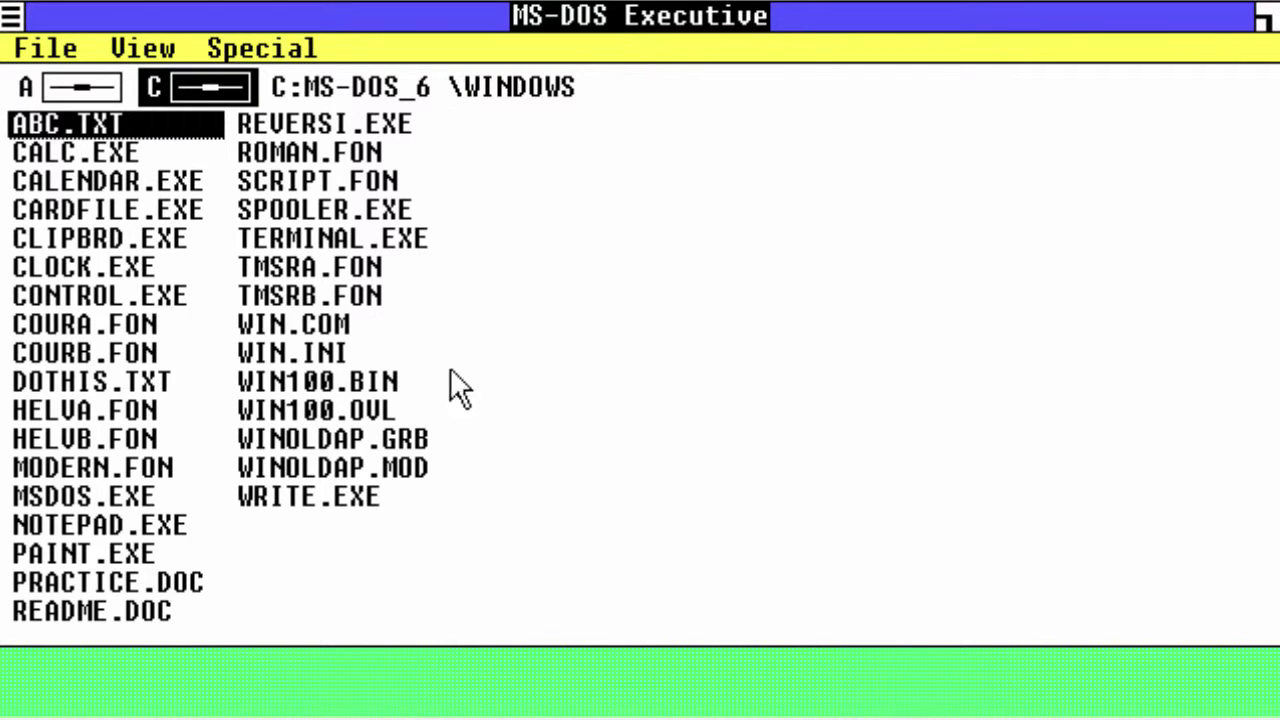
Launch CONTROL.EXE, review its installation, setup and mouse options without changing any, and close the Control Panel.
double_click(125, 298)
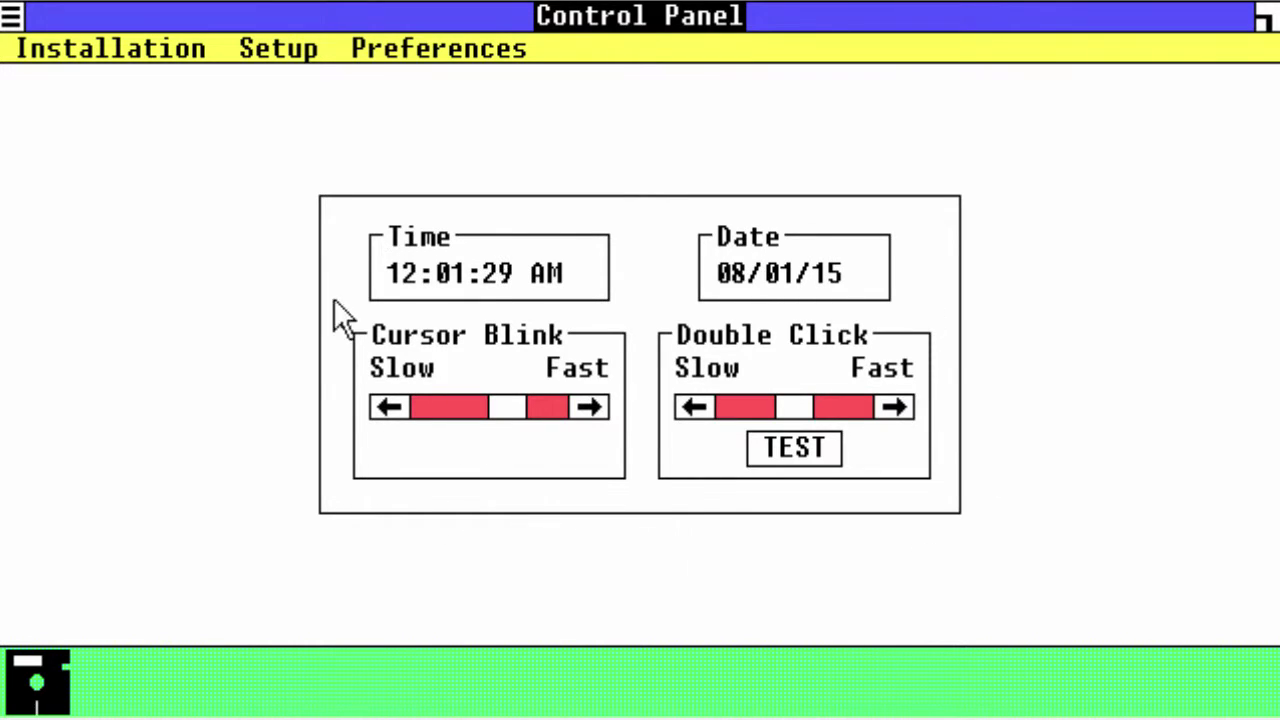
left_click(34, 41)
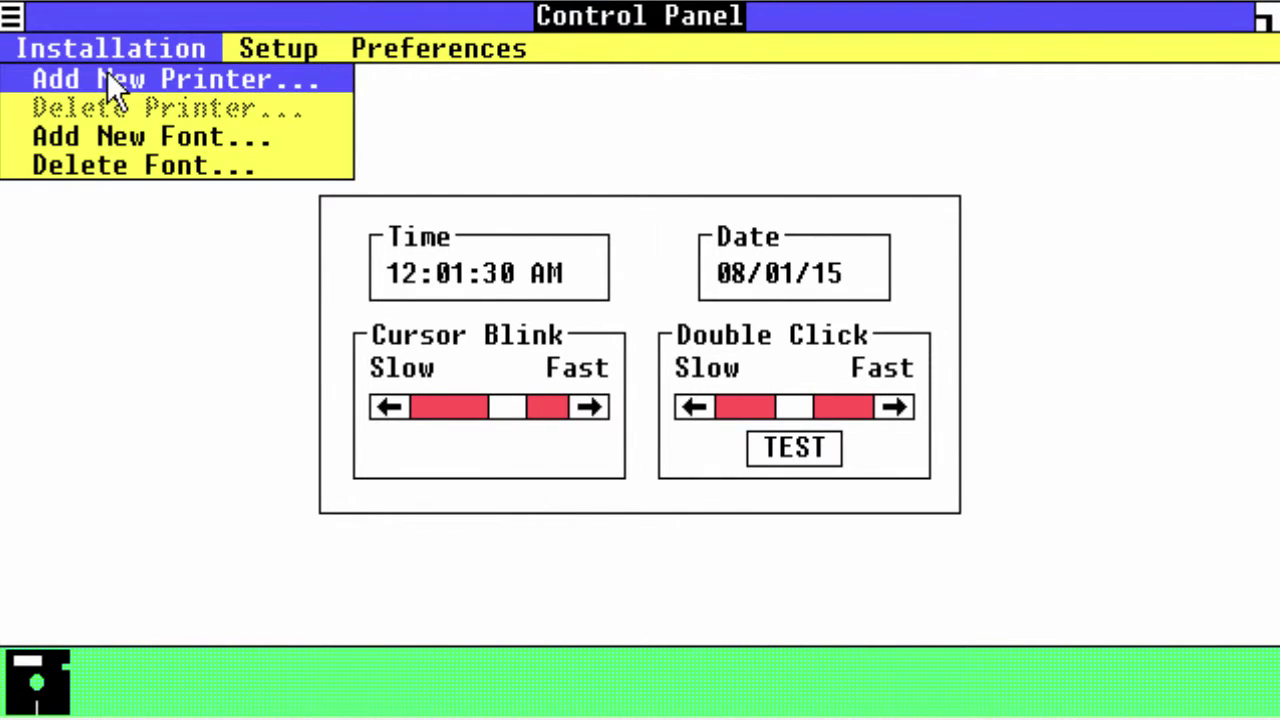
mouse_move(299, 62)
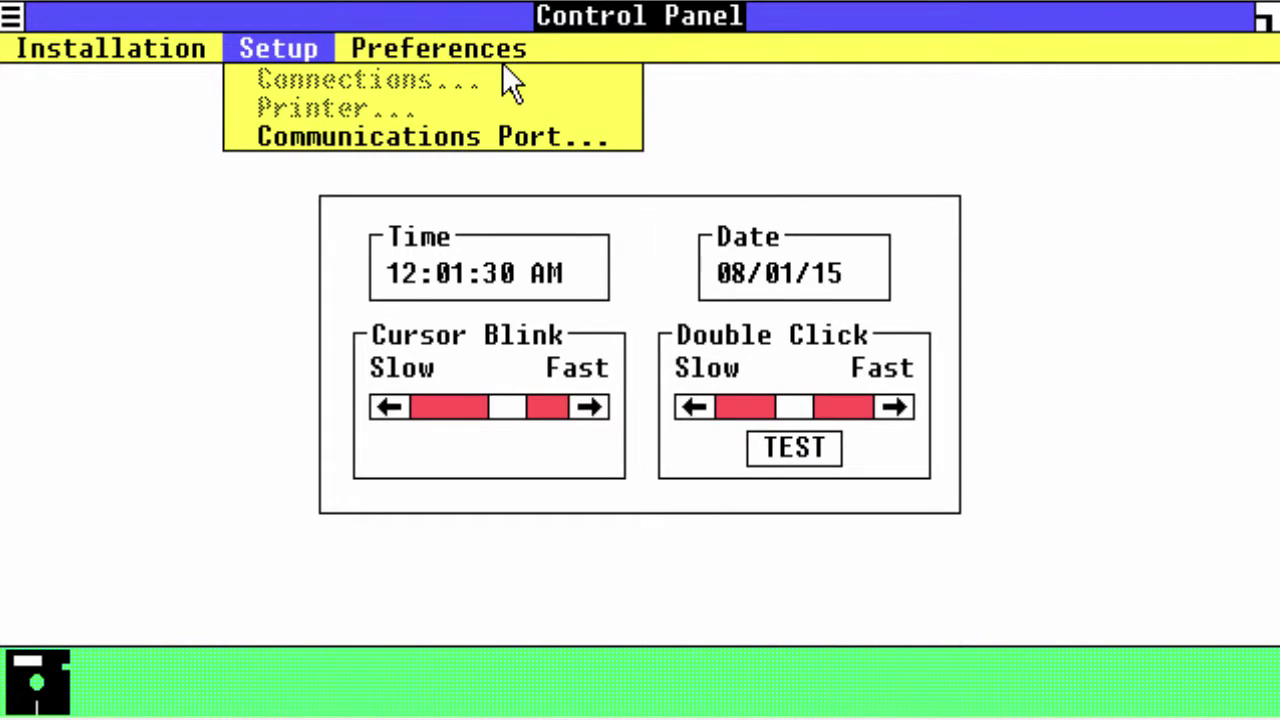
mouse_move(514, 48)
left_click(508, 108)
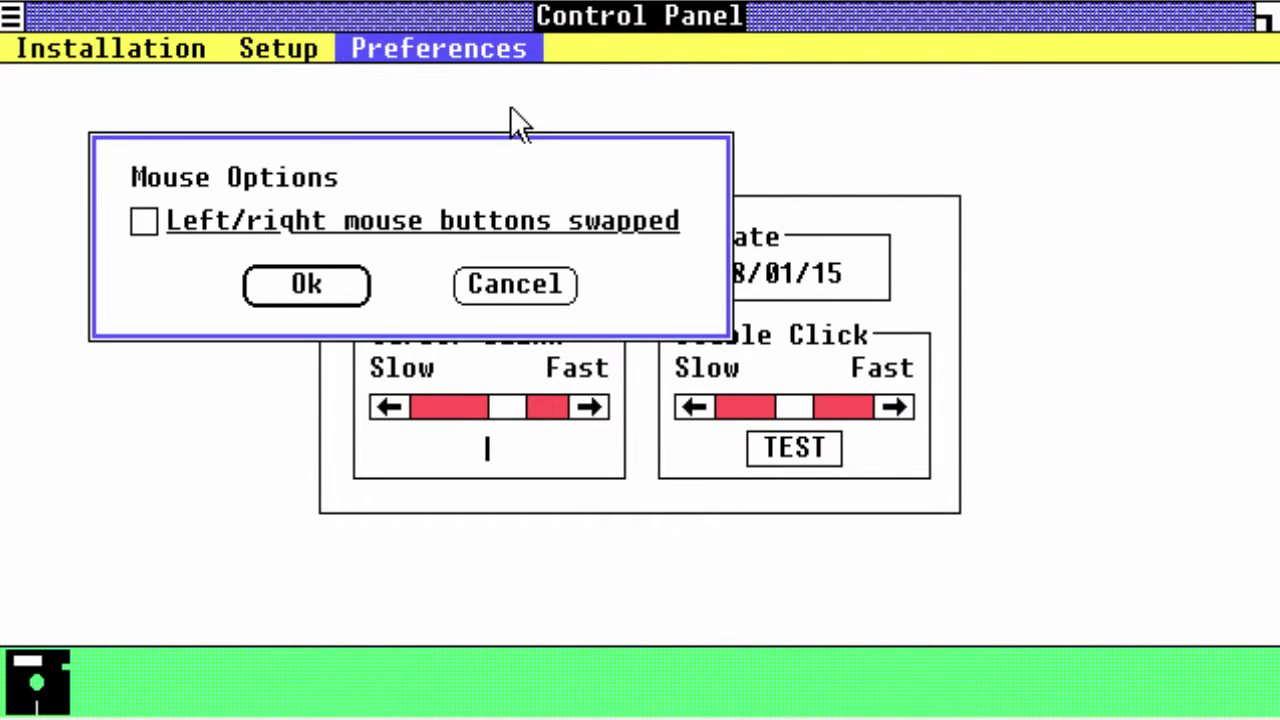
left_click(307, 285)
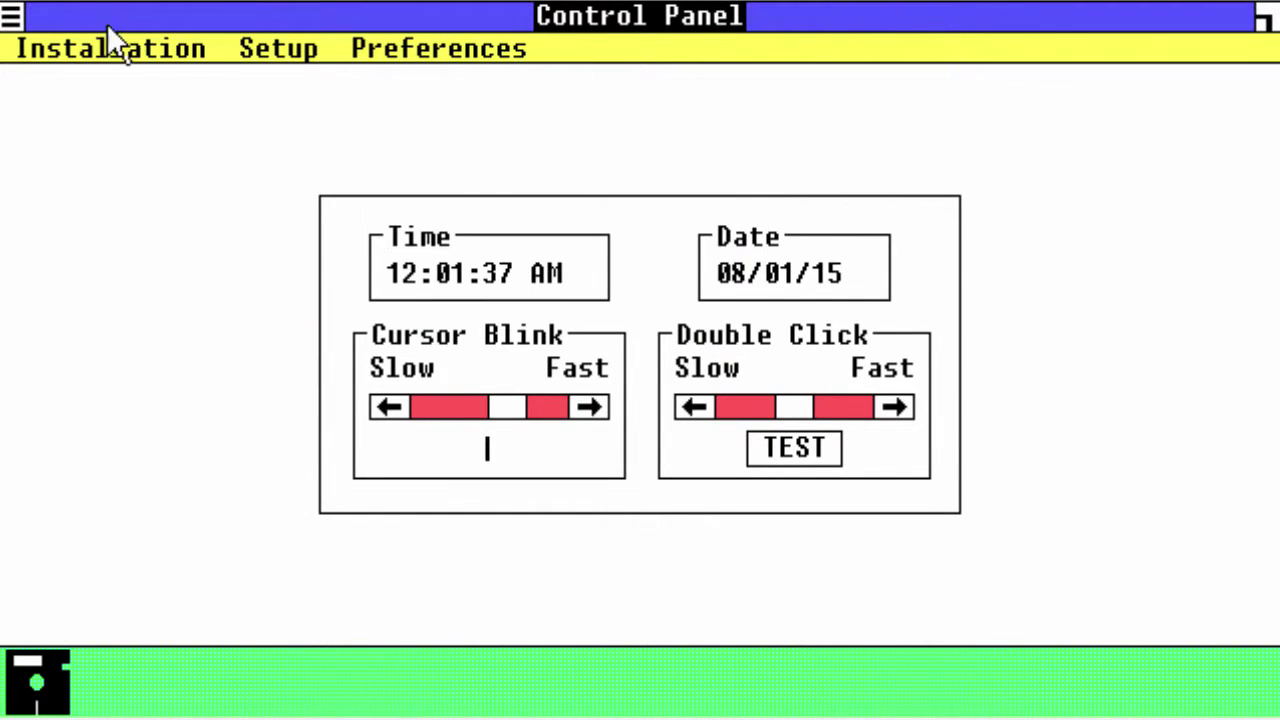
left_click(20, 34)
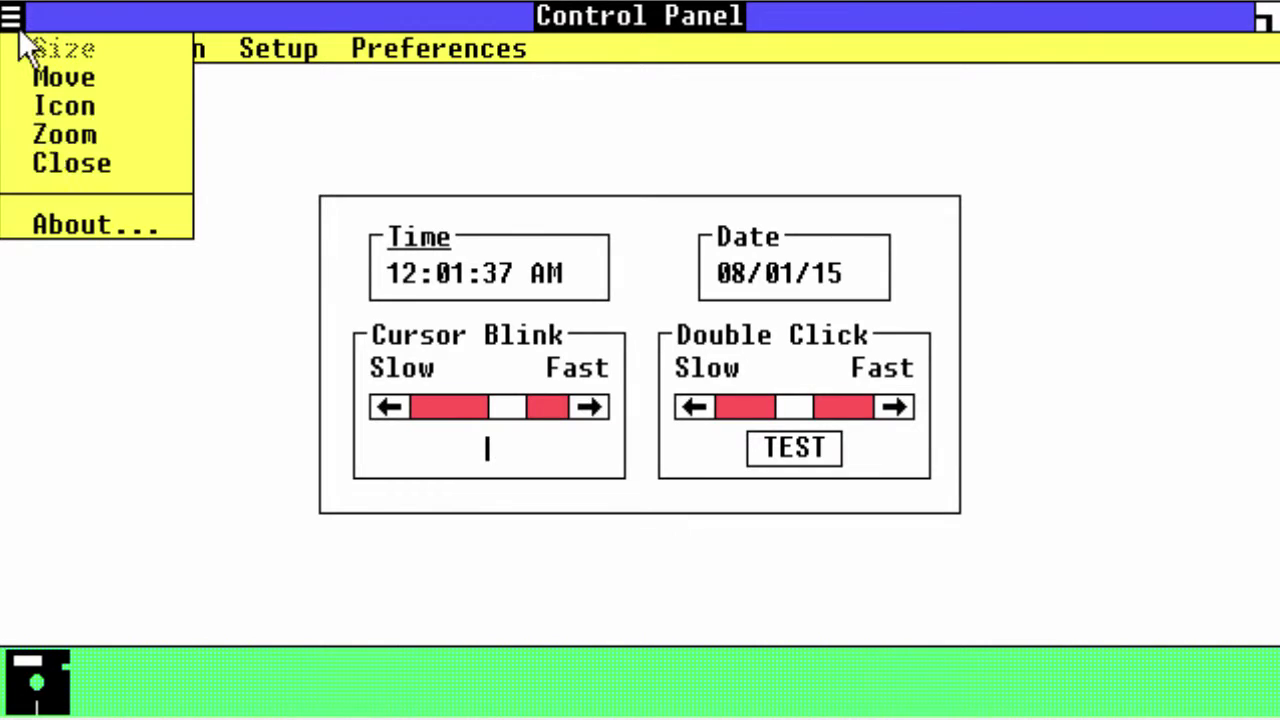
left_click(87, 146)
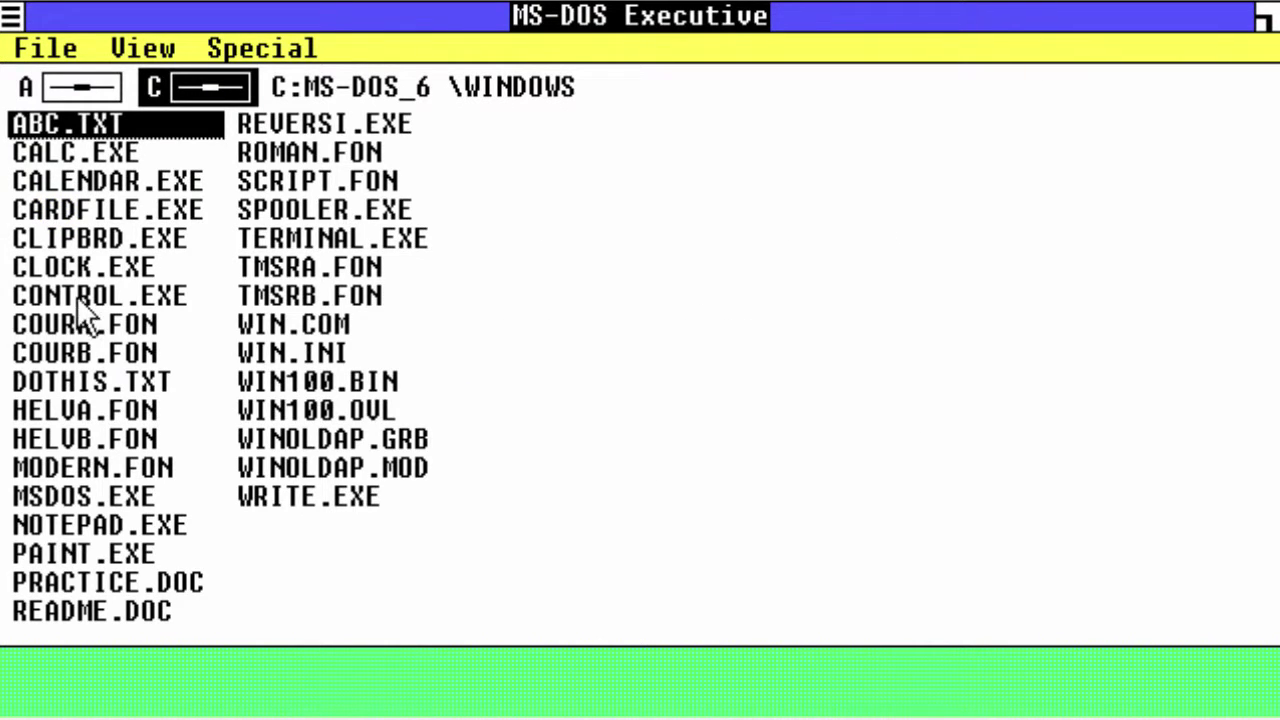
Launch MSDOS.EXE to open a second MS-DOS Executive and start NOTEPAD.EXE from it.
left_click(77, 296)
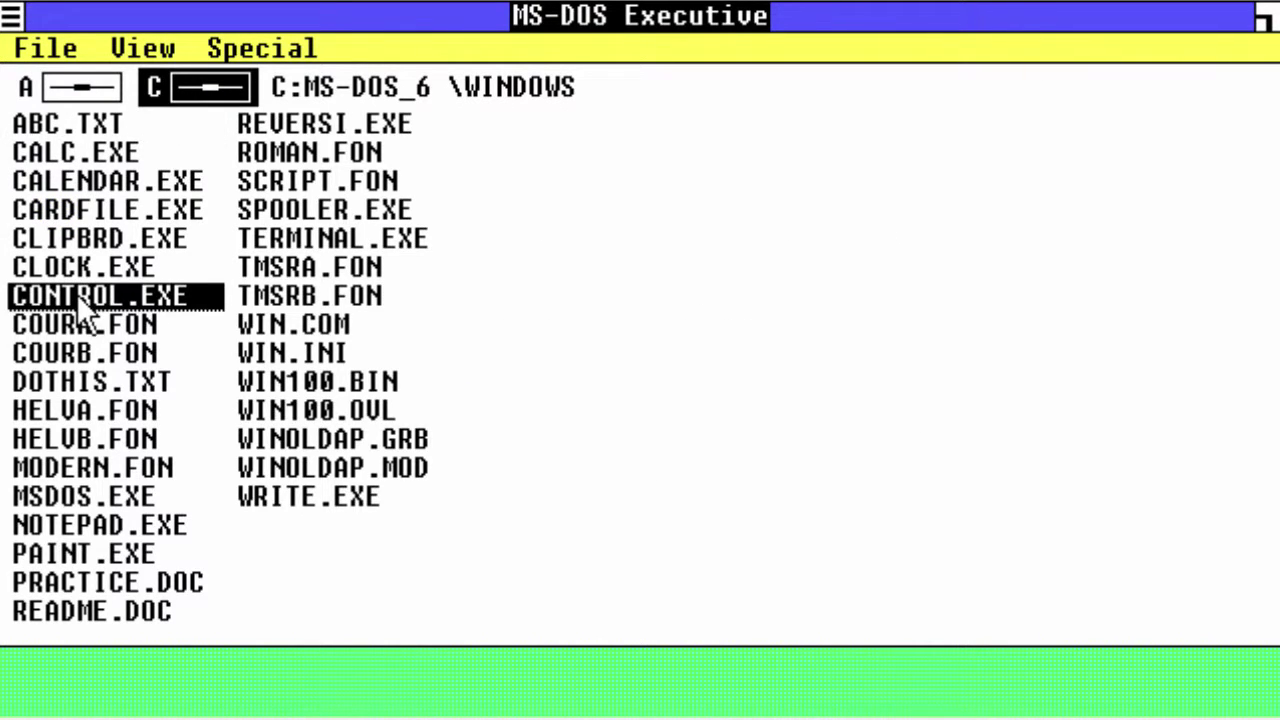
double_click(117, 497)
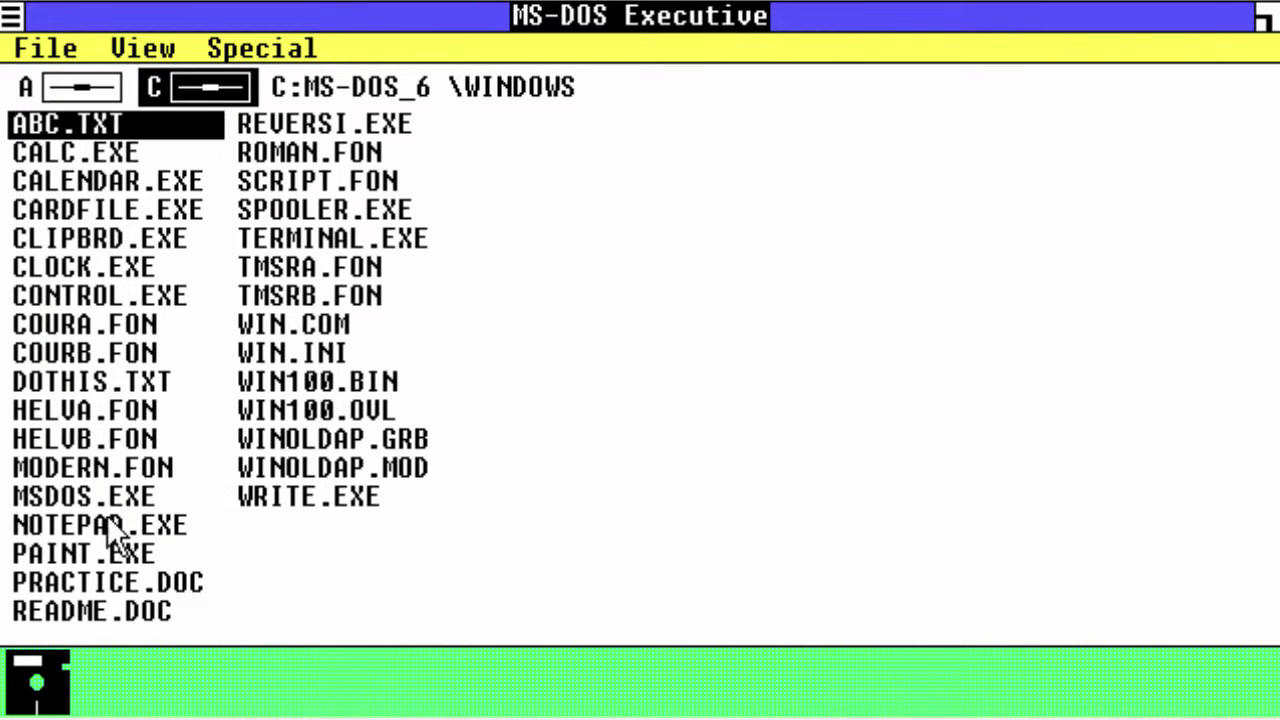
double_click(115, 530)
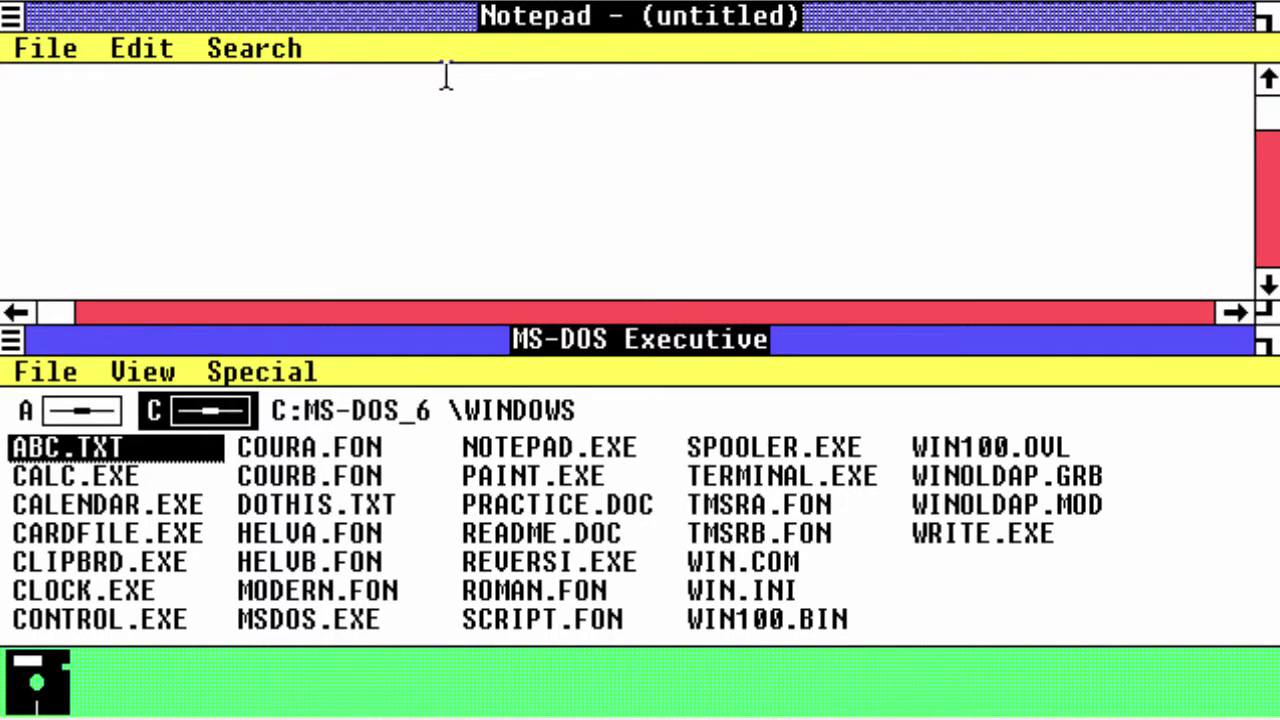
Write "This is a test doc" in the untitled Notepad document.
left_click(90, 146)
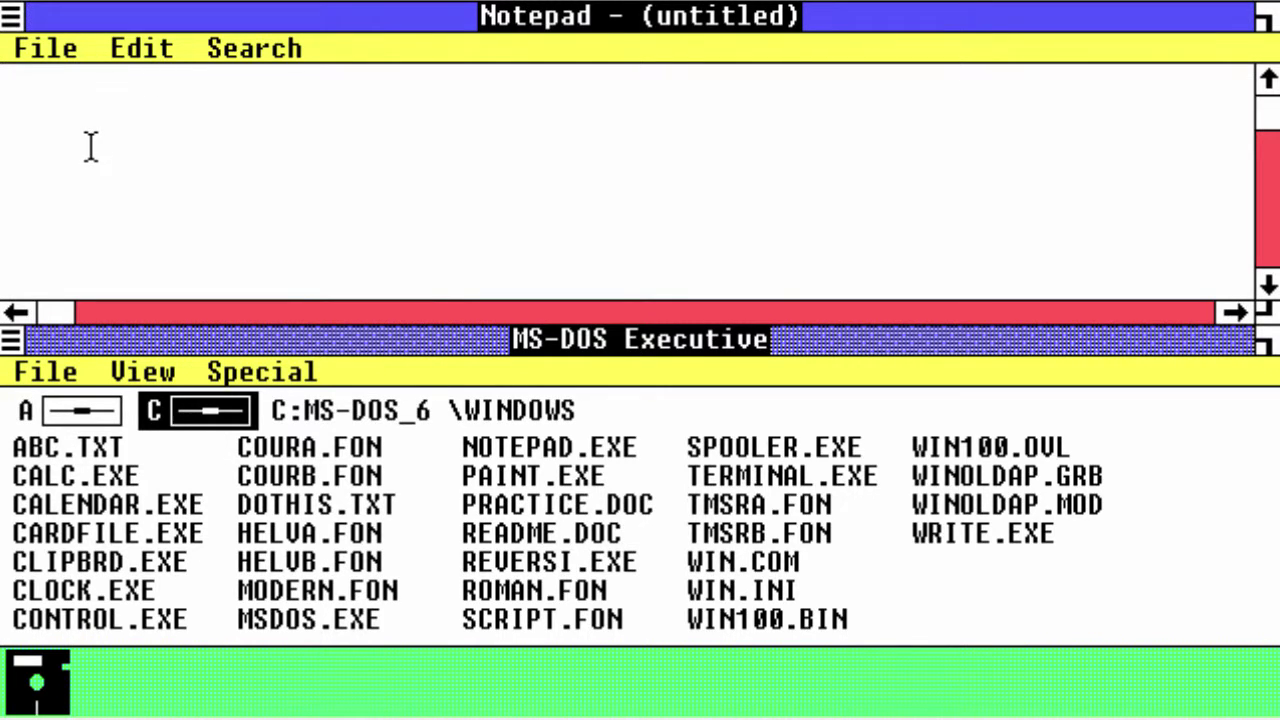
type("This is ")
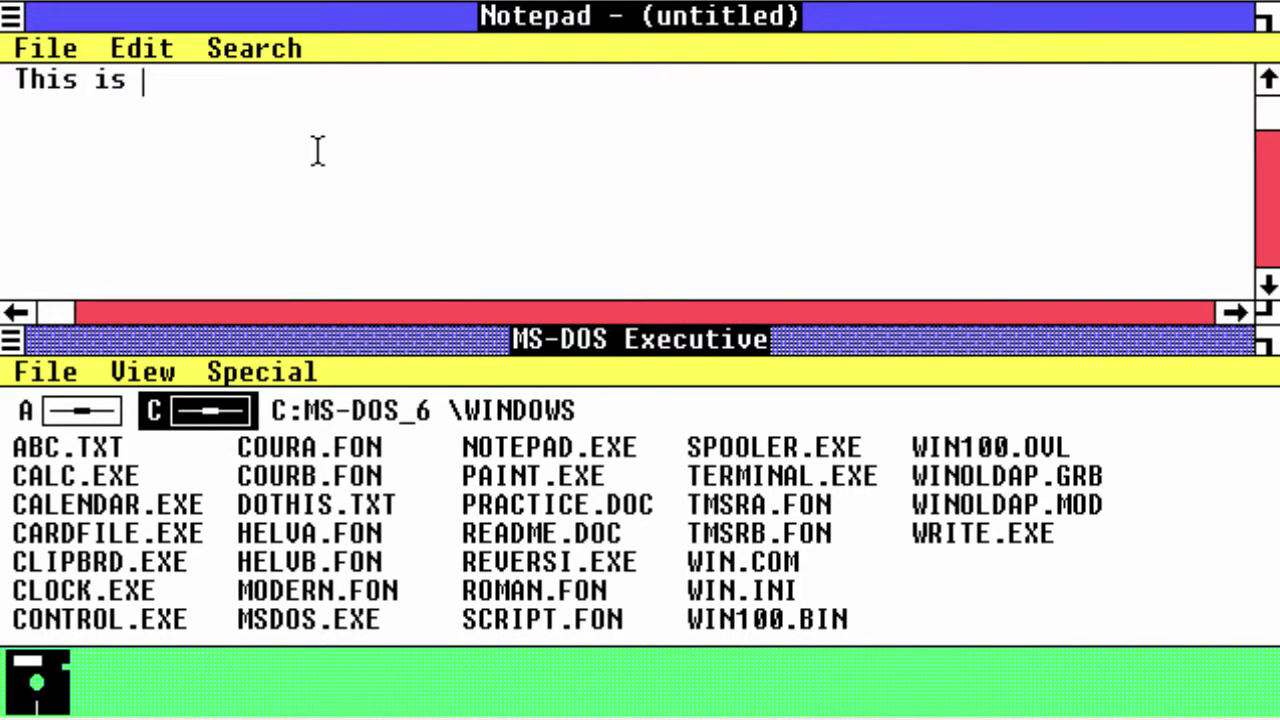
type("a test ")
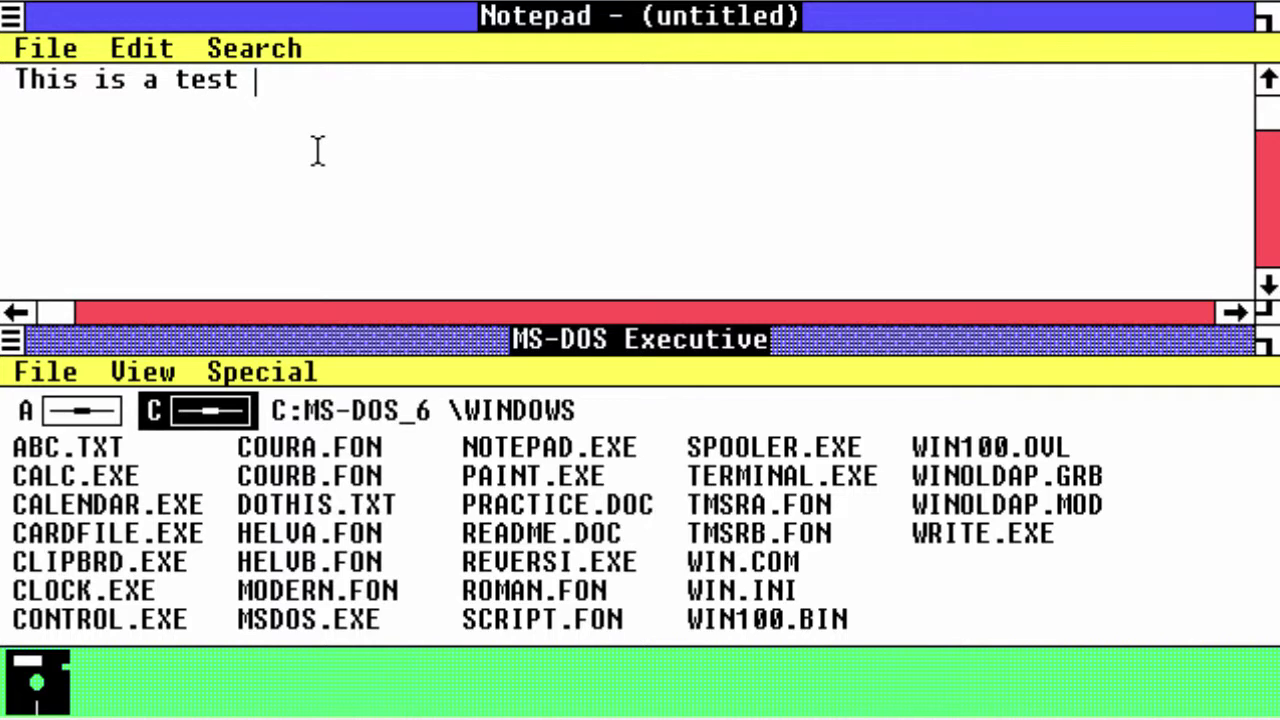
type("doc")
Save the Notepad document as Test in C:\WINDOWS and close Notepad.
left_click_drag(45, 48, 89, 134)
type("Test")
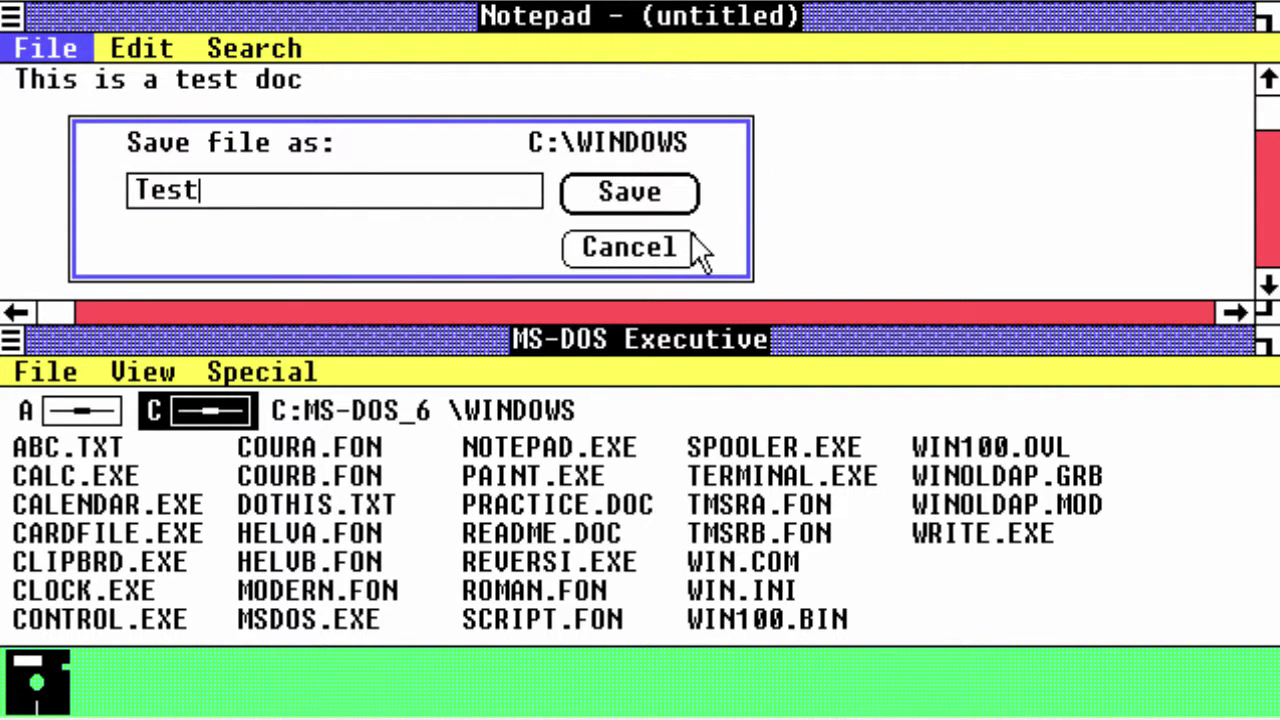
key("Return")
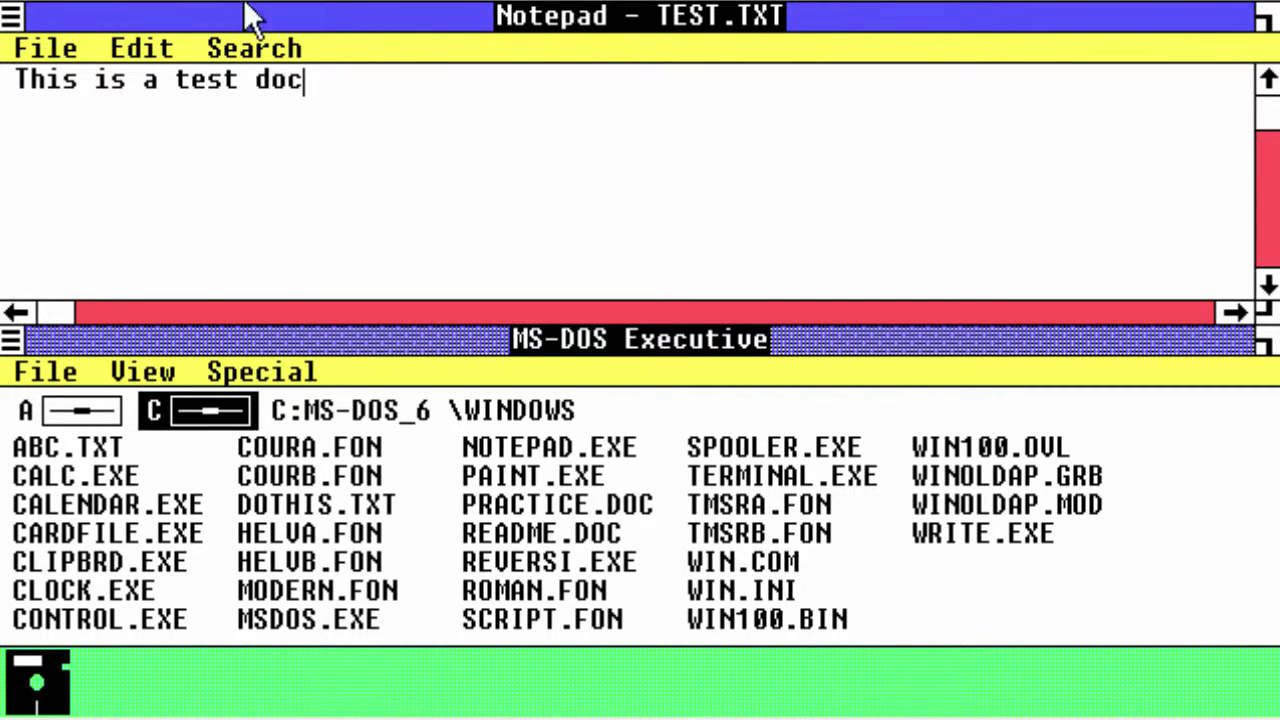
left_click_drag(12, 18, 105, 148)
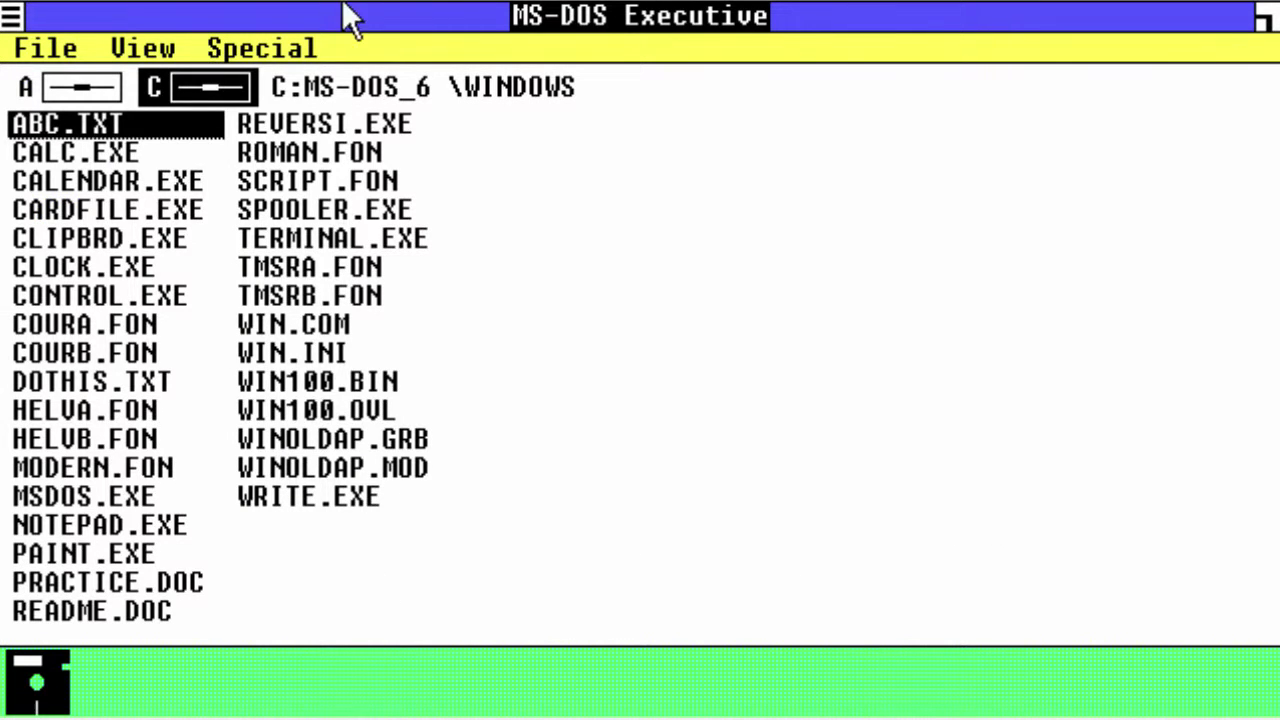
Launch PAINT.EXE and draw a face with the pencil: a rough round outline, three dots and a curved mouth.
left_click_drag(349, 14, 150, 663)
double_click(95, 553)
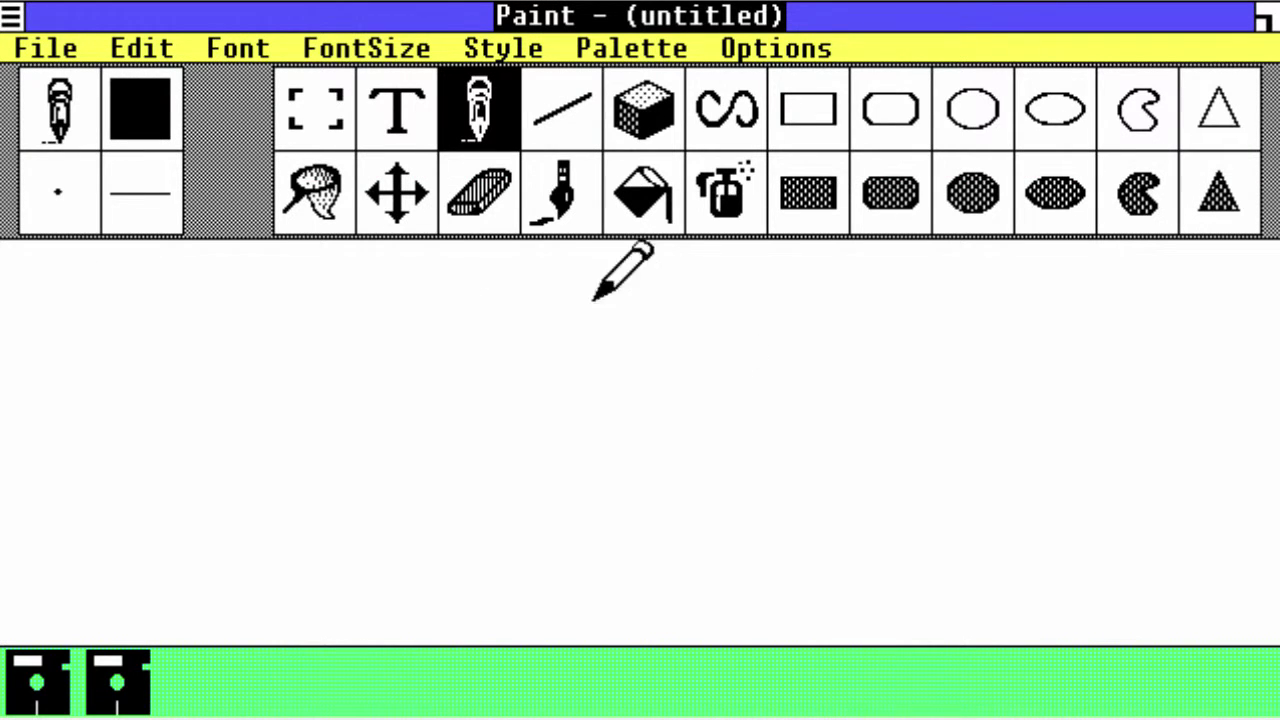
mouse_move(651, 298)
left_mouse_down()
mouse_move(551, 349)
mouse_move(757, 580)
mouse_move(756, 346)
mouse_move(610, 310)
left_mouse_up()
left_click(603, 390)
left_click(707, 347)
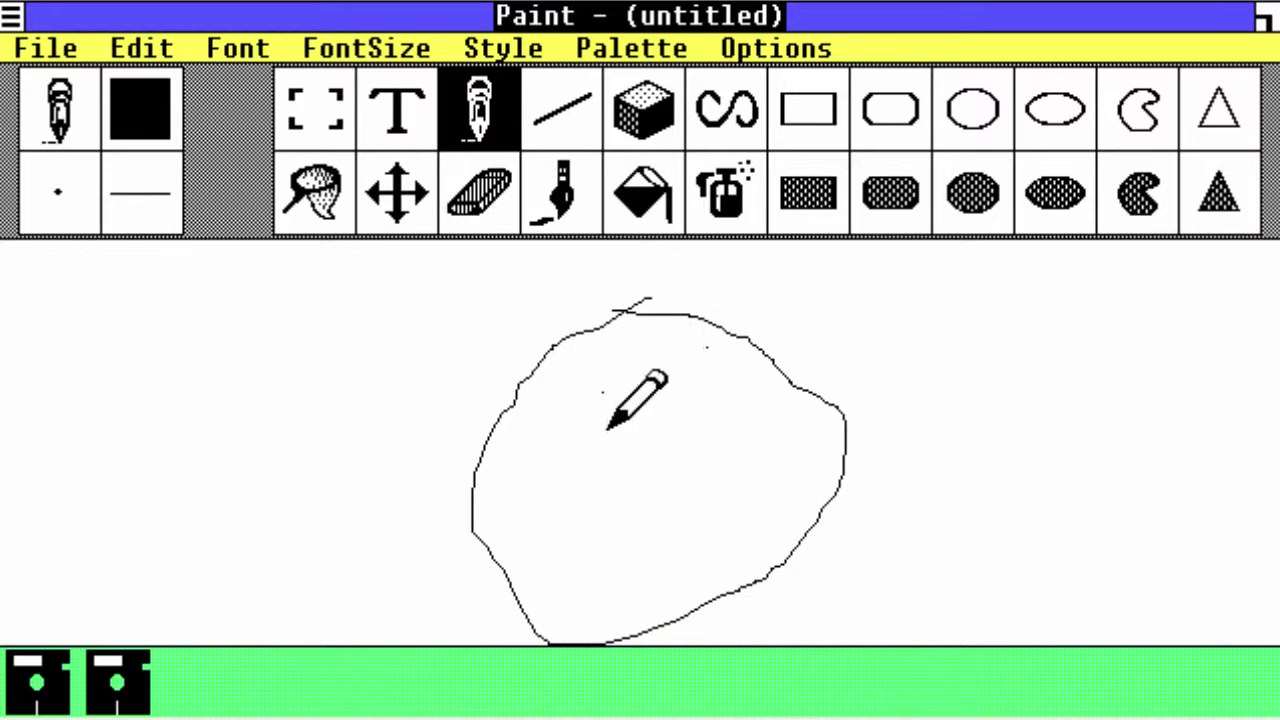
left_click(719, 406)
mouse_move(540, 462)
left_mouse_down()
mouse_move(565, 503)
mouse_move(710, 433)
left_mouse_up()
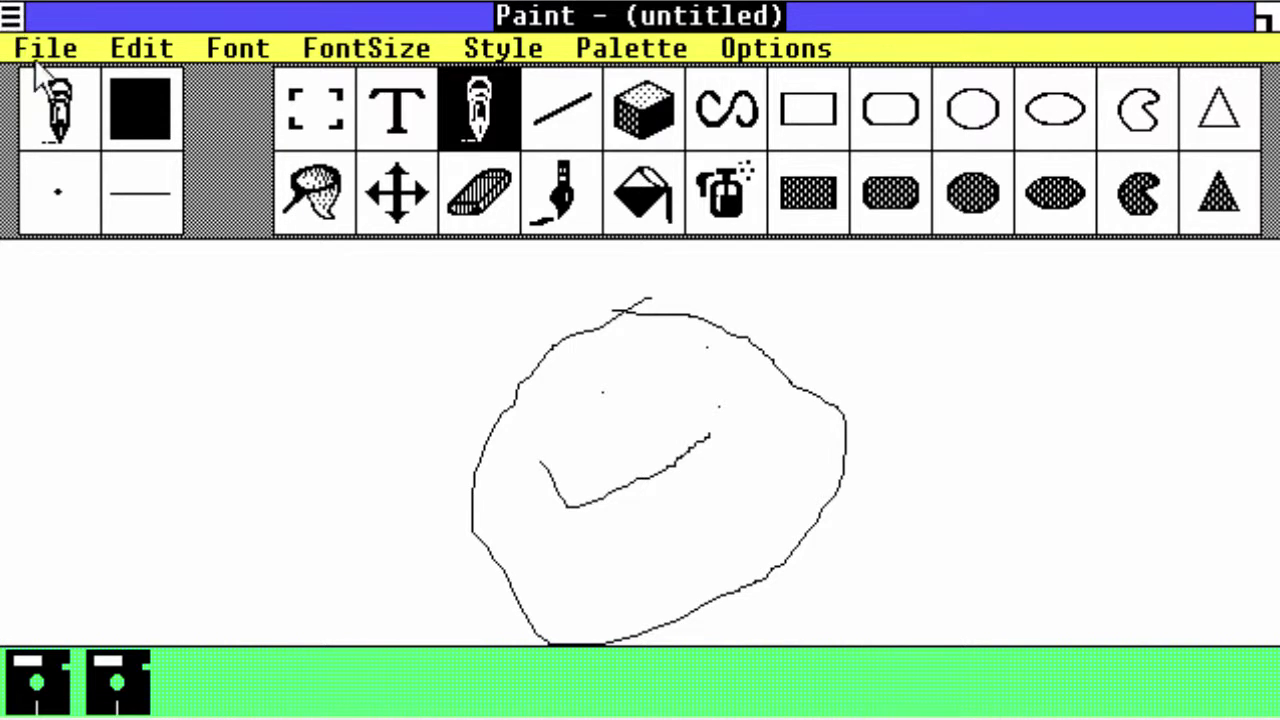
Close Paint, saving the drawing as ART.MSP, and close the extra MS-DOS Executive window.
left_click(10, 14)
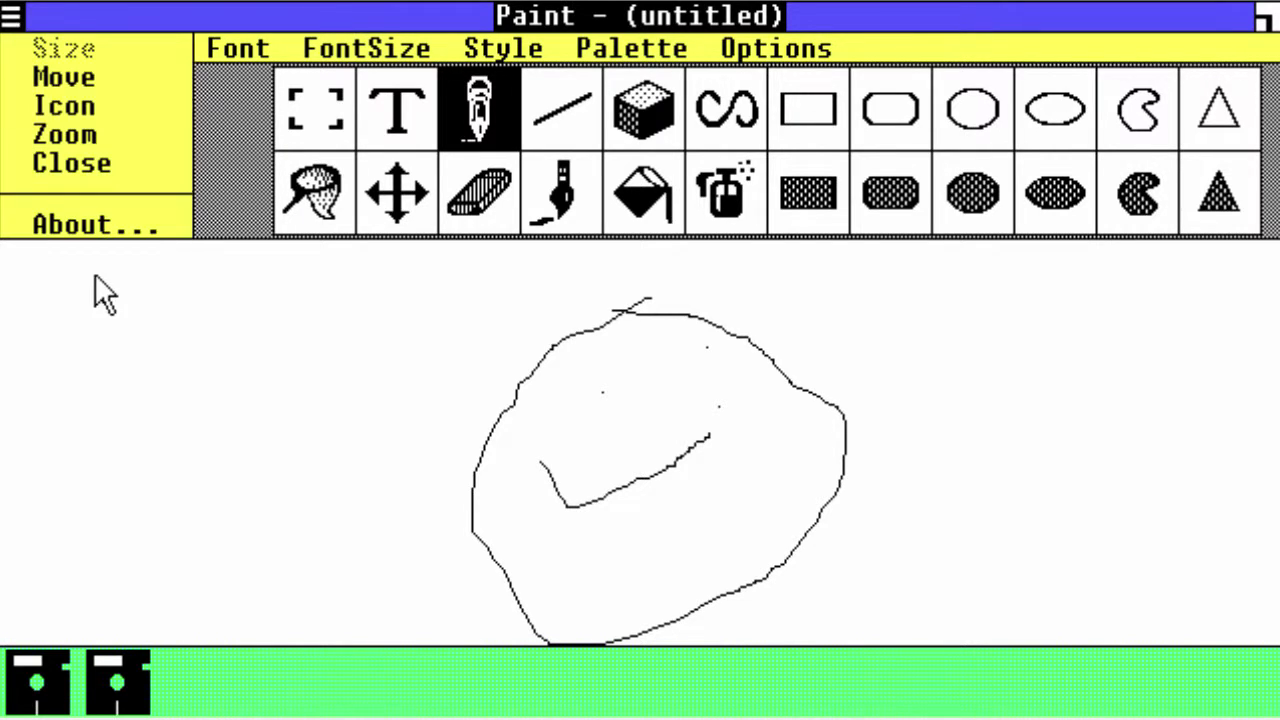
left_click(100, 168)
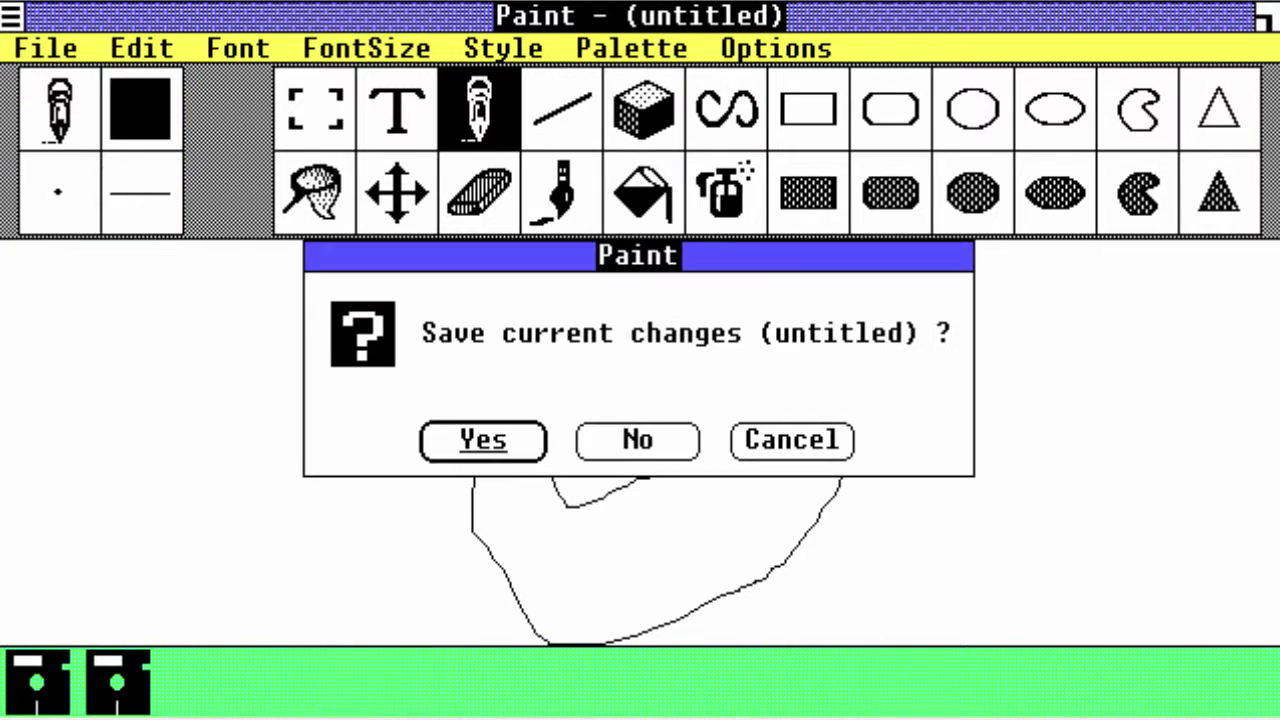
left_click(531, 451)
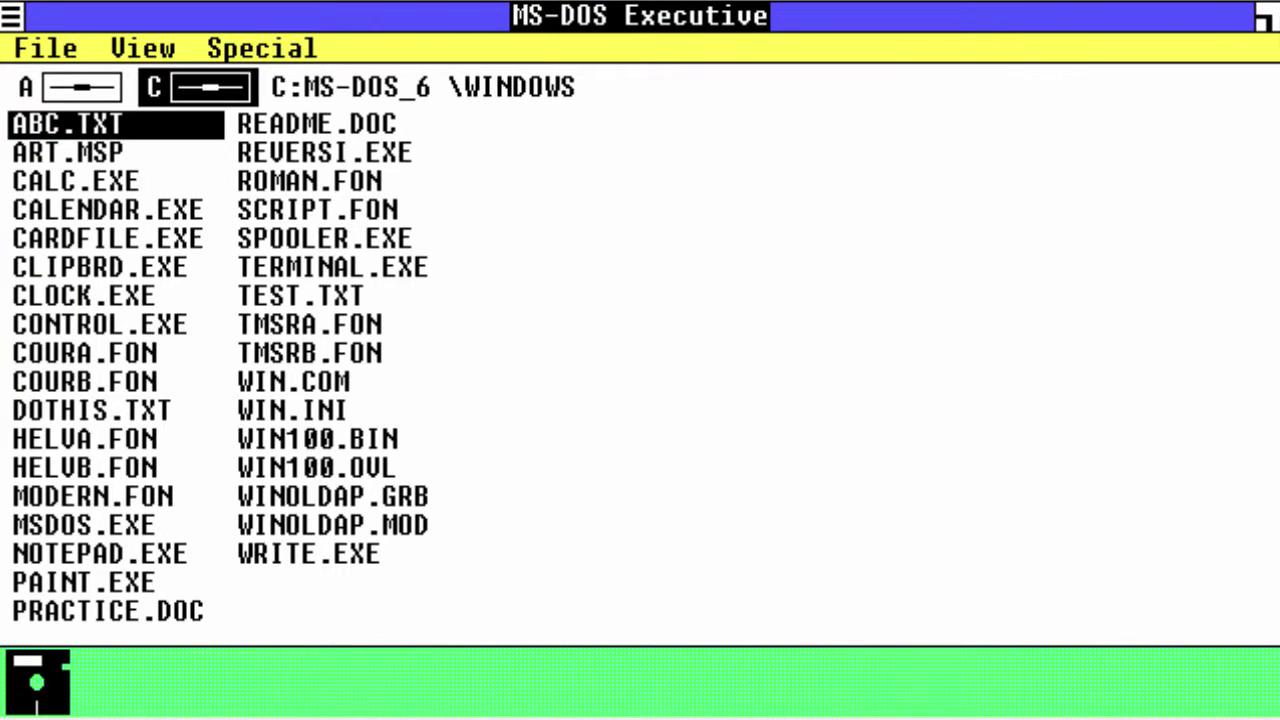
left_click(11, 17)
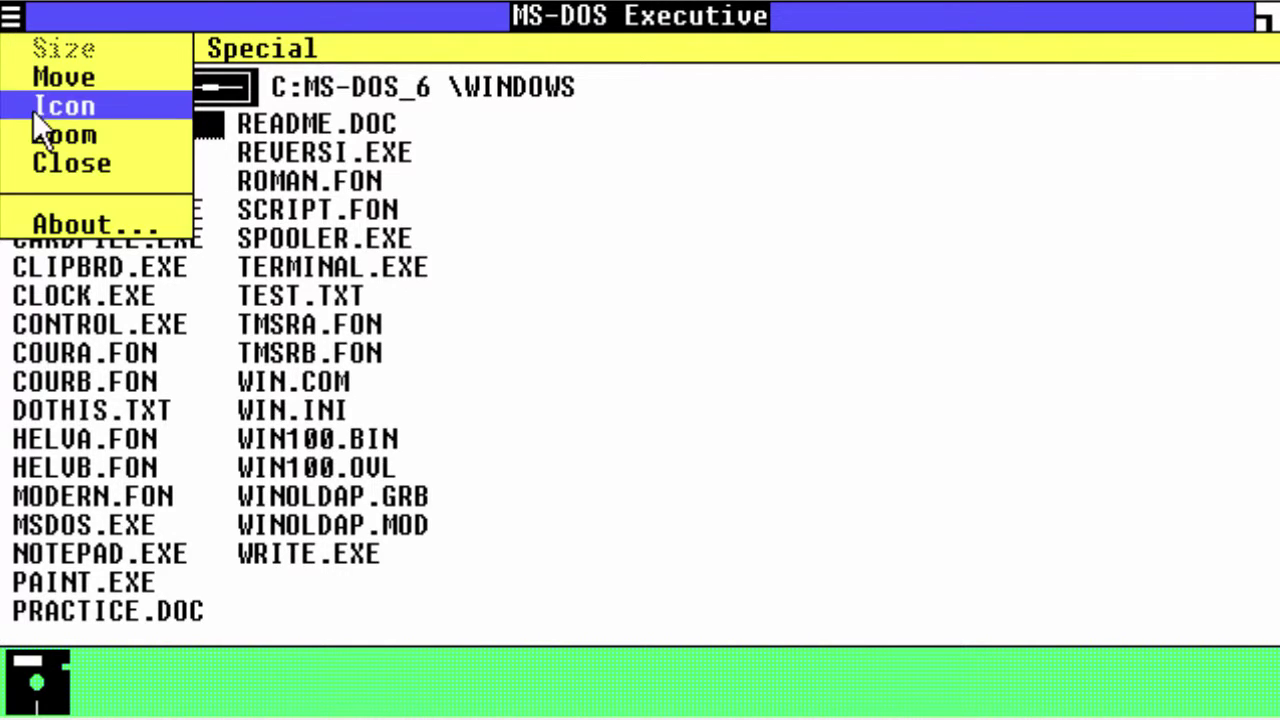
left_click(55, 172)
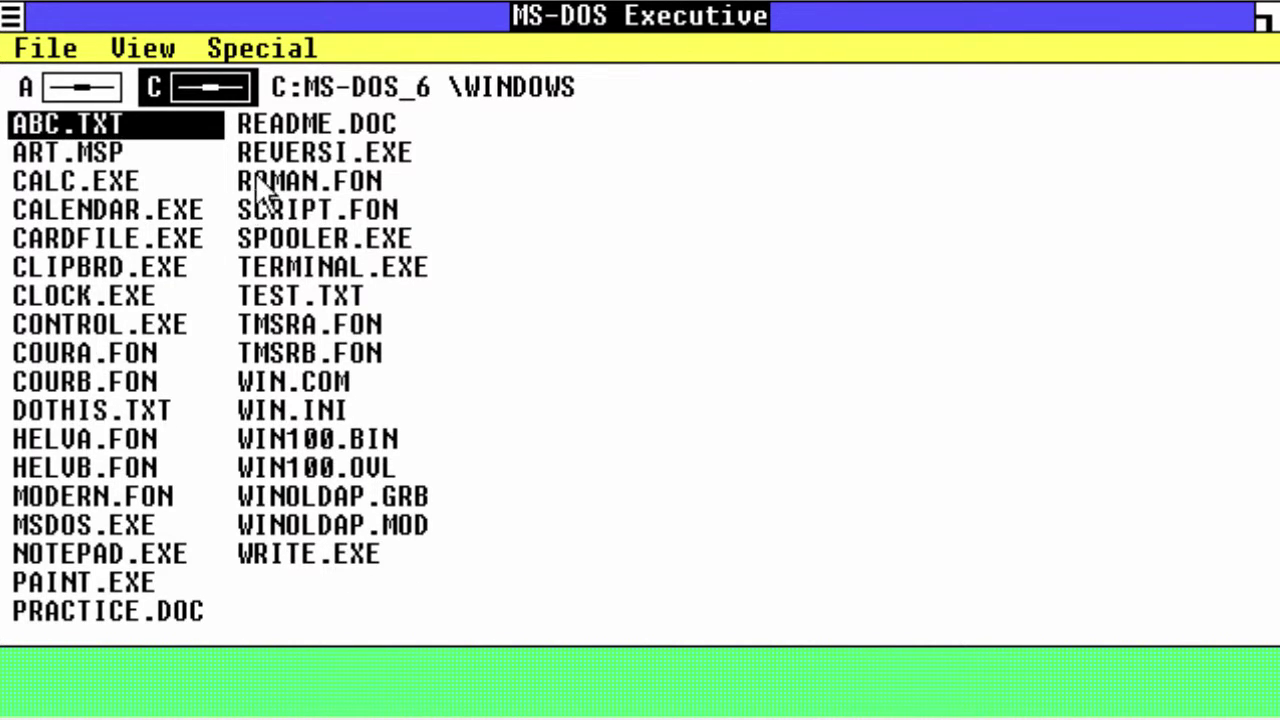
Launch REVERSI.EXE and play six moves, placing red pieces around the starting pieces.
double_click(289, 152)
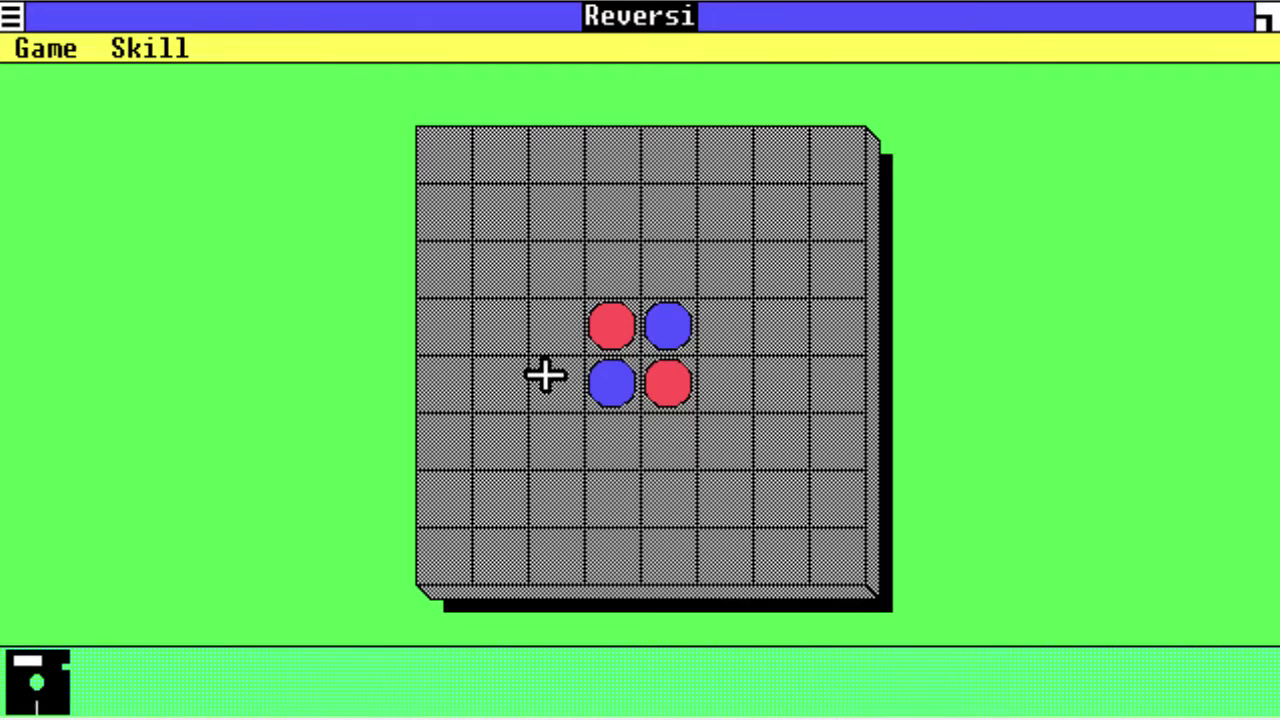
left_click(540, 402)
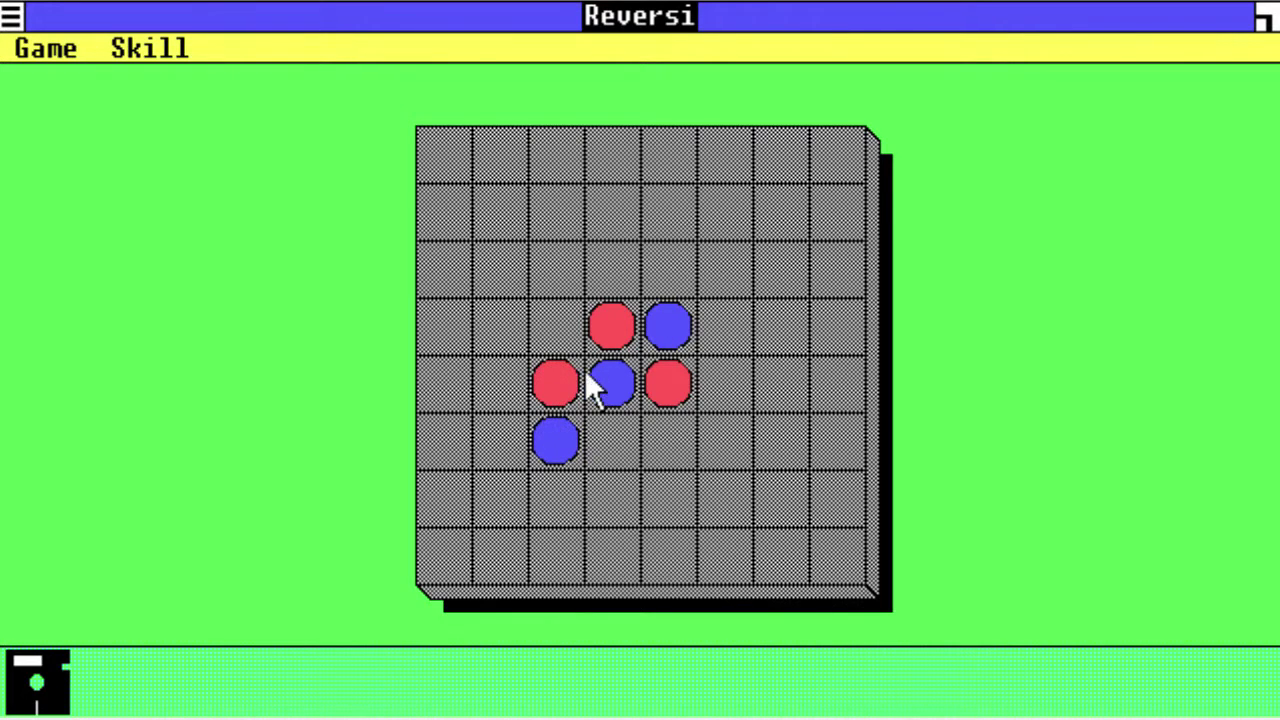
left_click(594, 452)
left_click(500, 378)
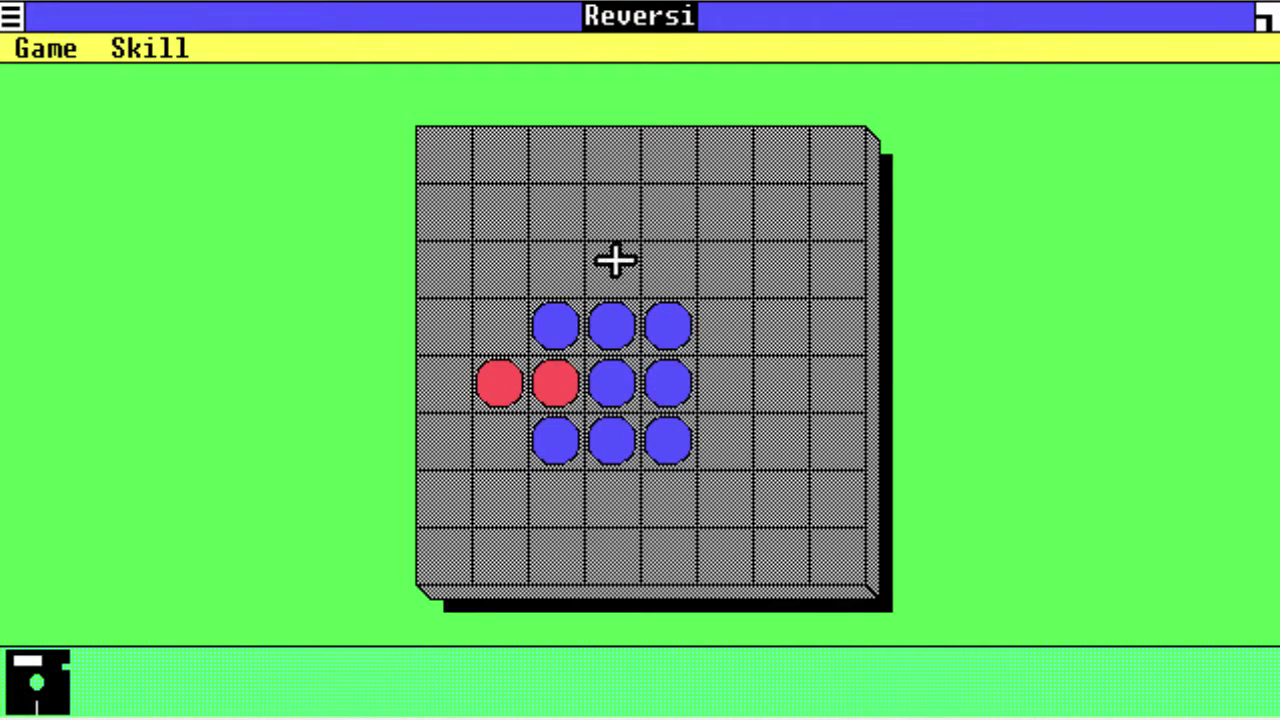
left_click(716, 378)
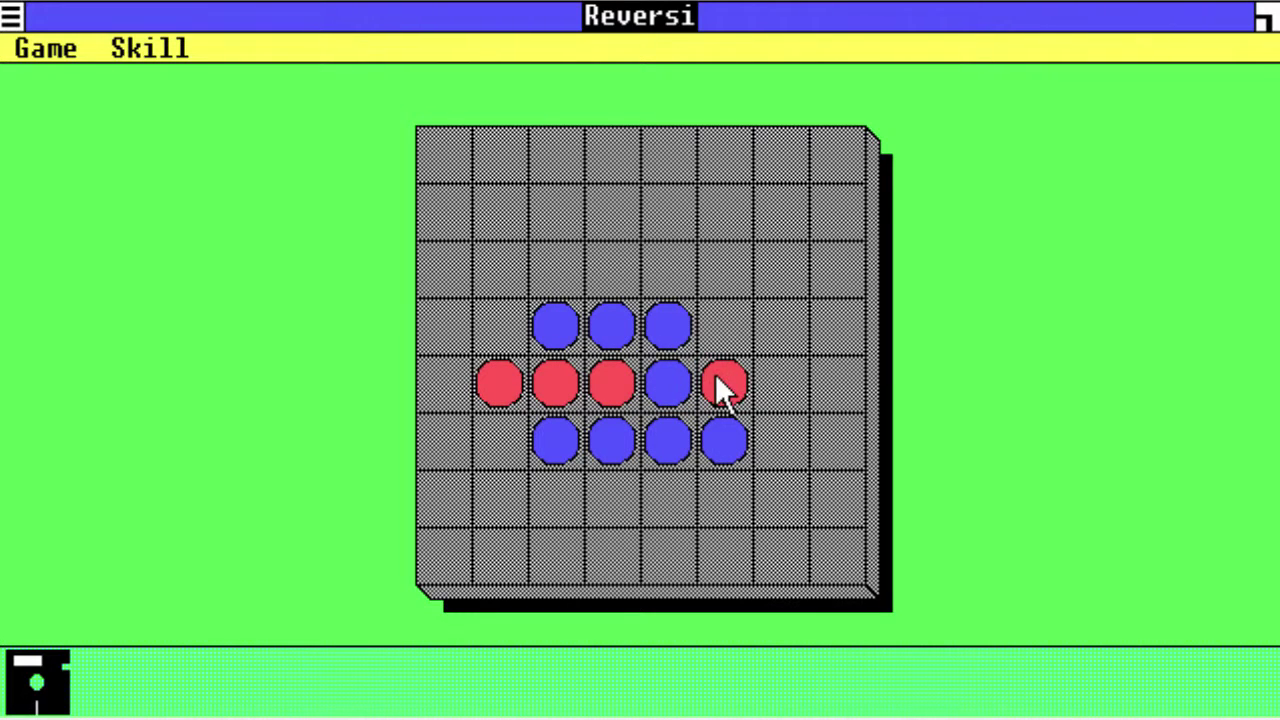
left_click(666, 500)
left_click(607, 516)
Try to place a red piece in the board's leftmost column, seventh row, and close Reversi.
left_click(440, 480)
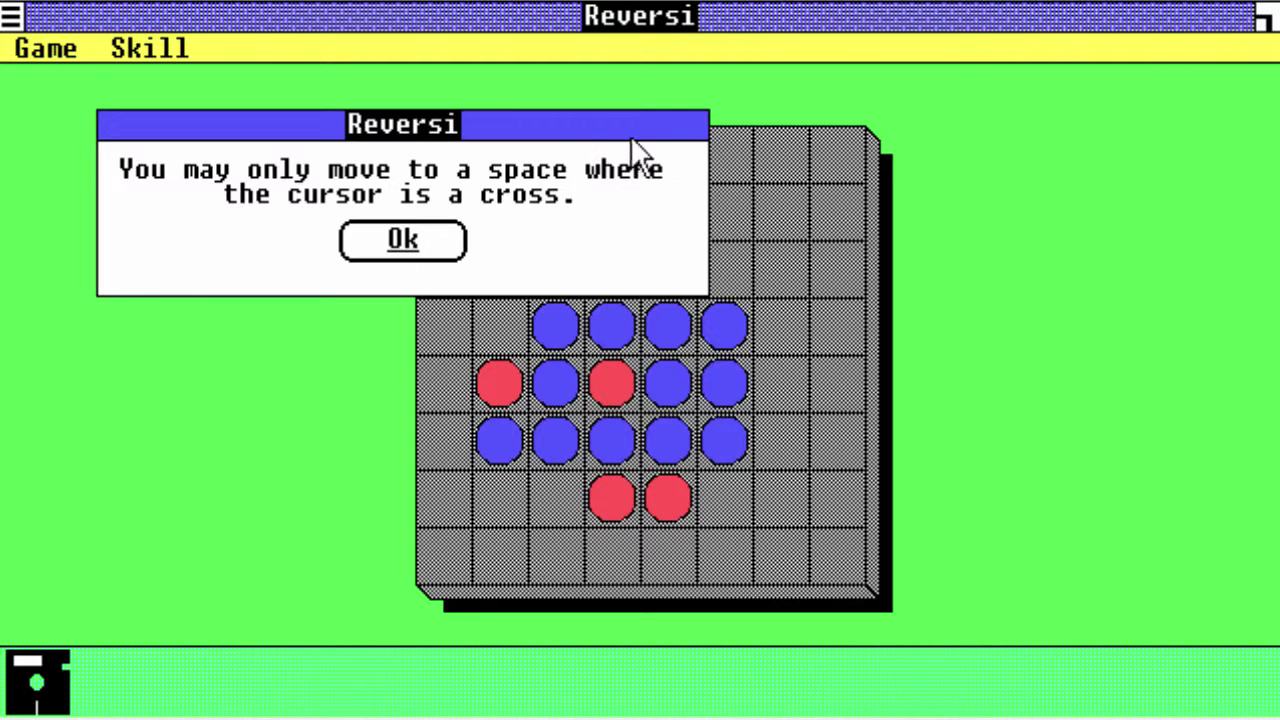
left_click(412, 234)
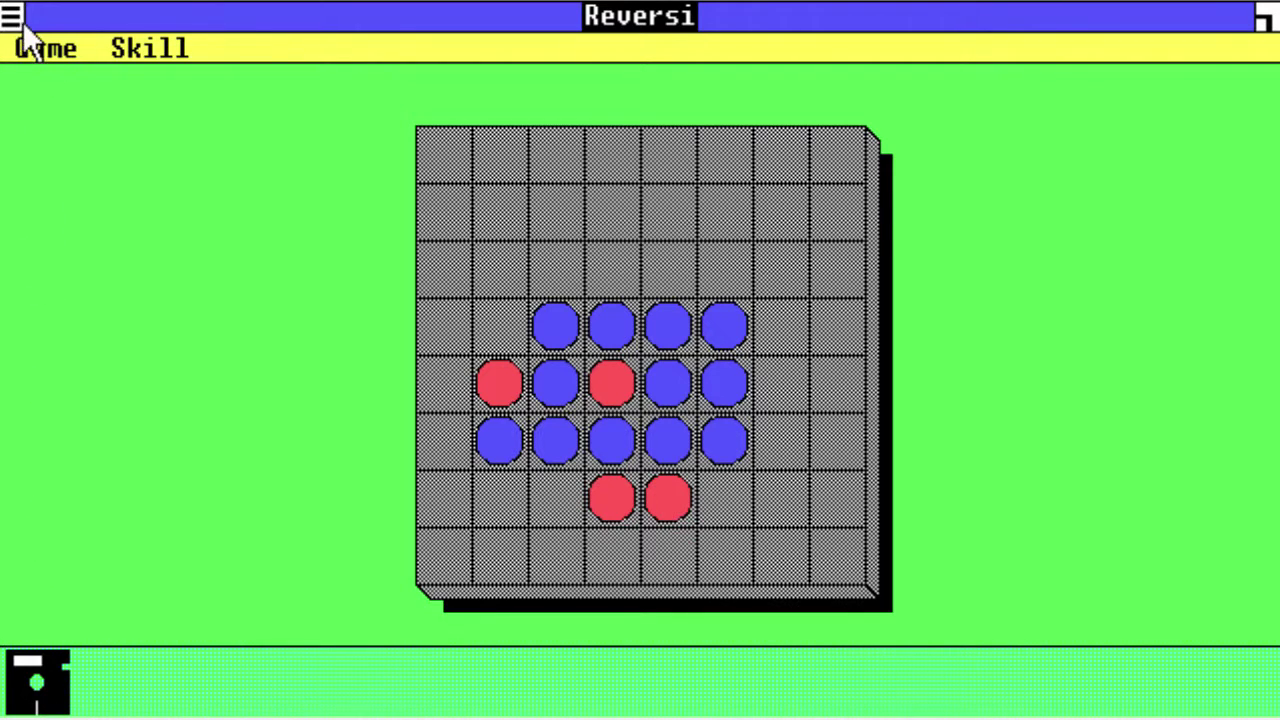
left_click_drag(9, 25, 58, 155)
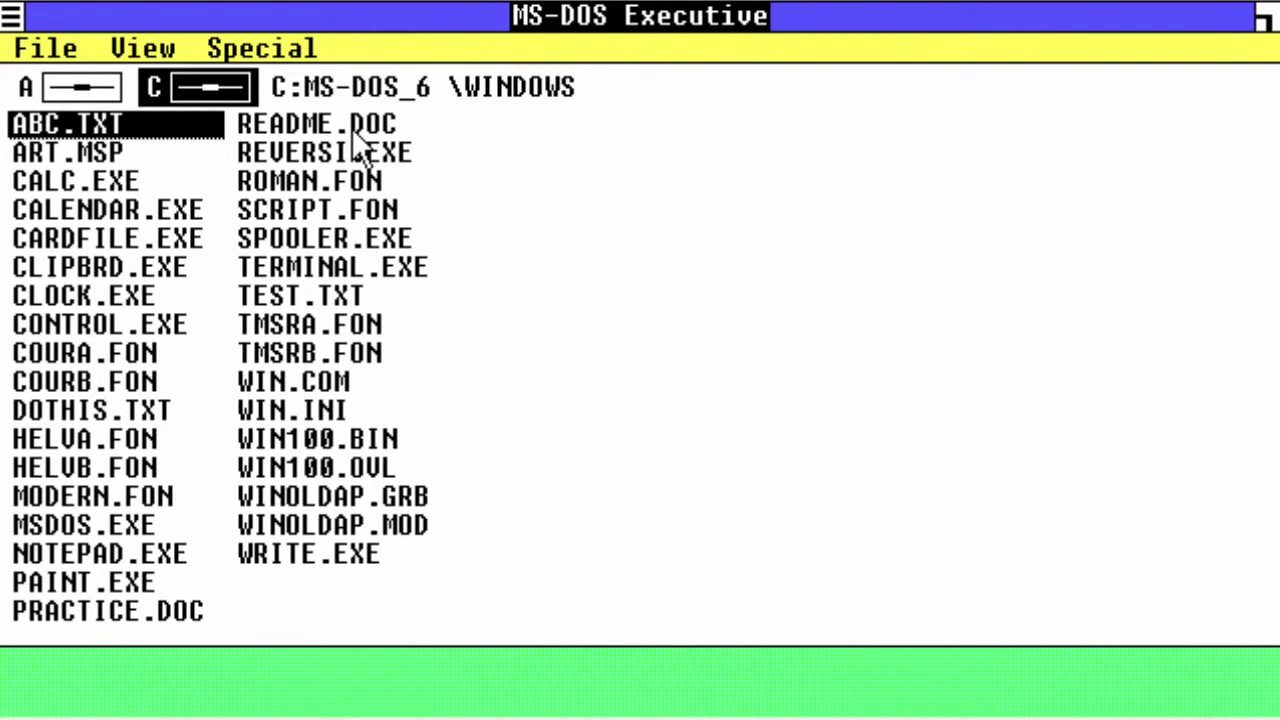
Open the saved files TEST.TXT and ART.MSP, shrinking the TEST.TXT window to an icon in between.
double_click(300, 292)
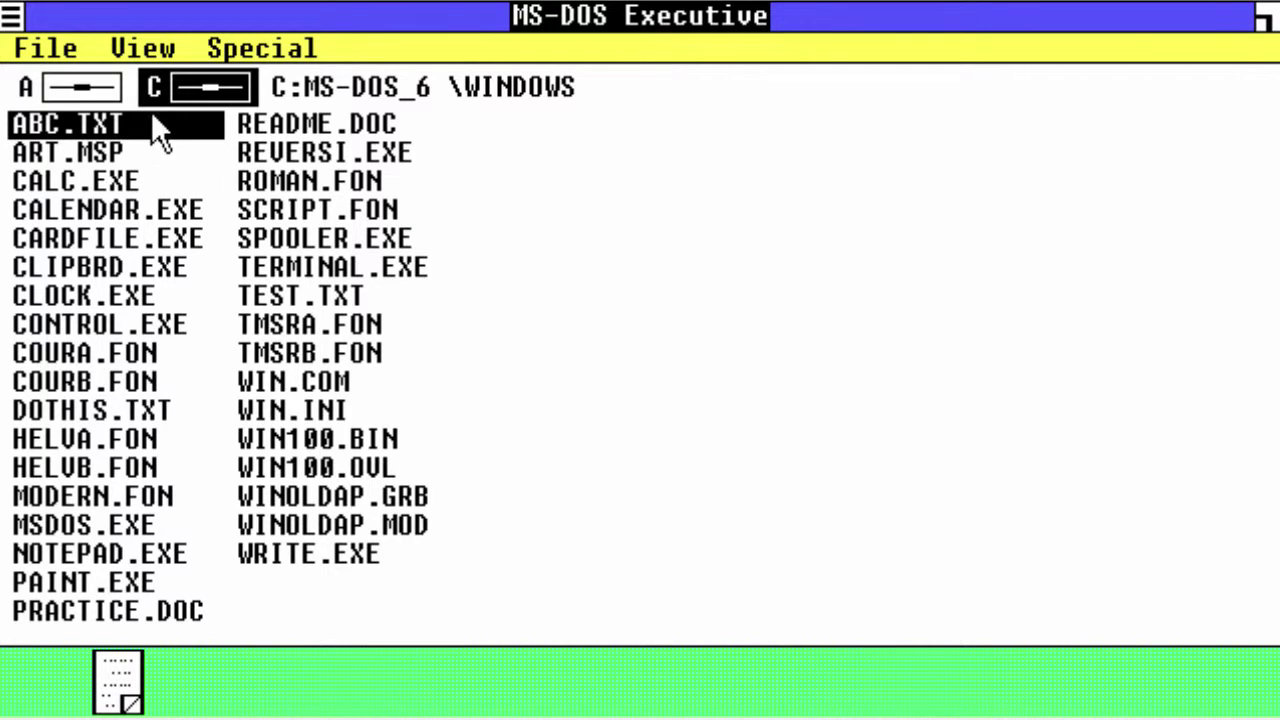
double_click(101, 149)
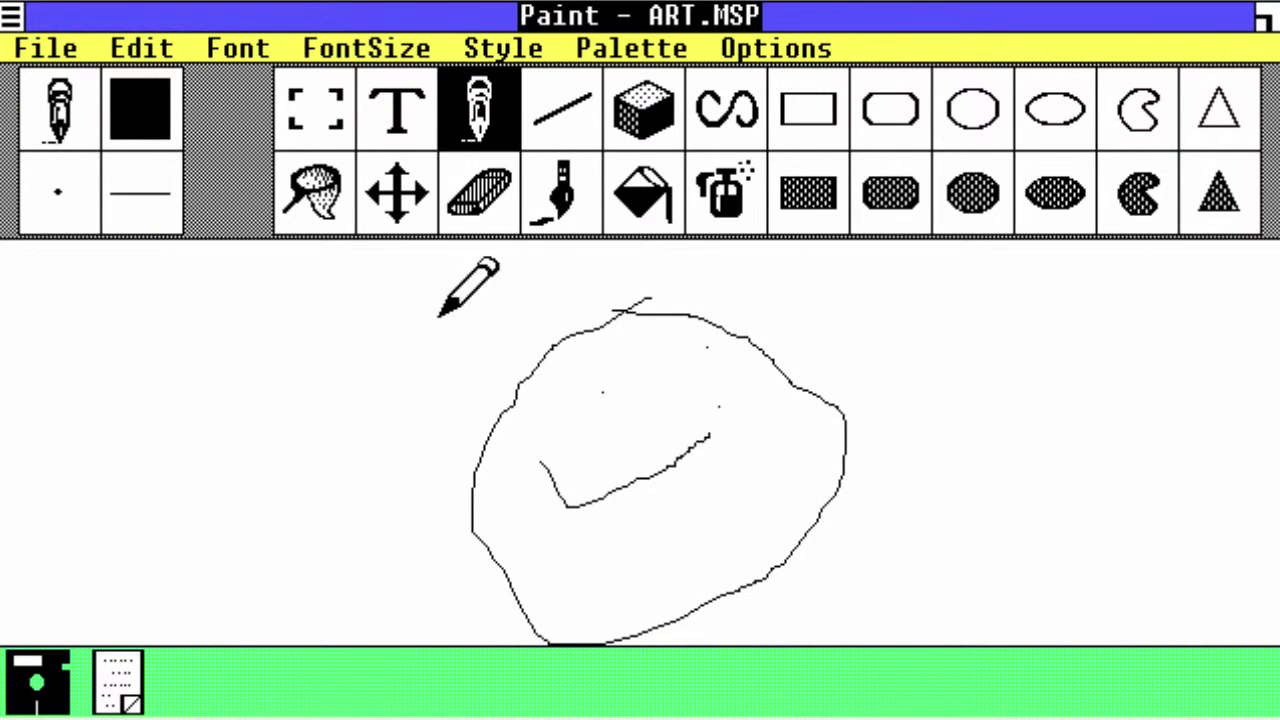
Add a freehand pencil stroke to the ART.MSP drawing and end the Windows session, saving the changes.
mouse_move(530, 500)
left_mouse_down()
mouse_move(565, 422)
mouse_move(415, 422)
left_mouse_up()
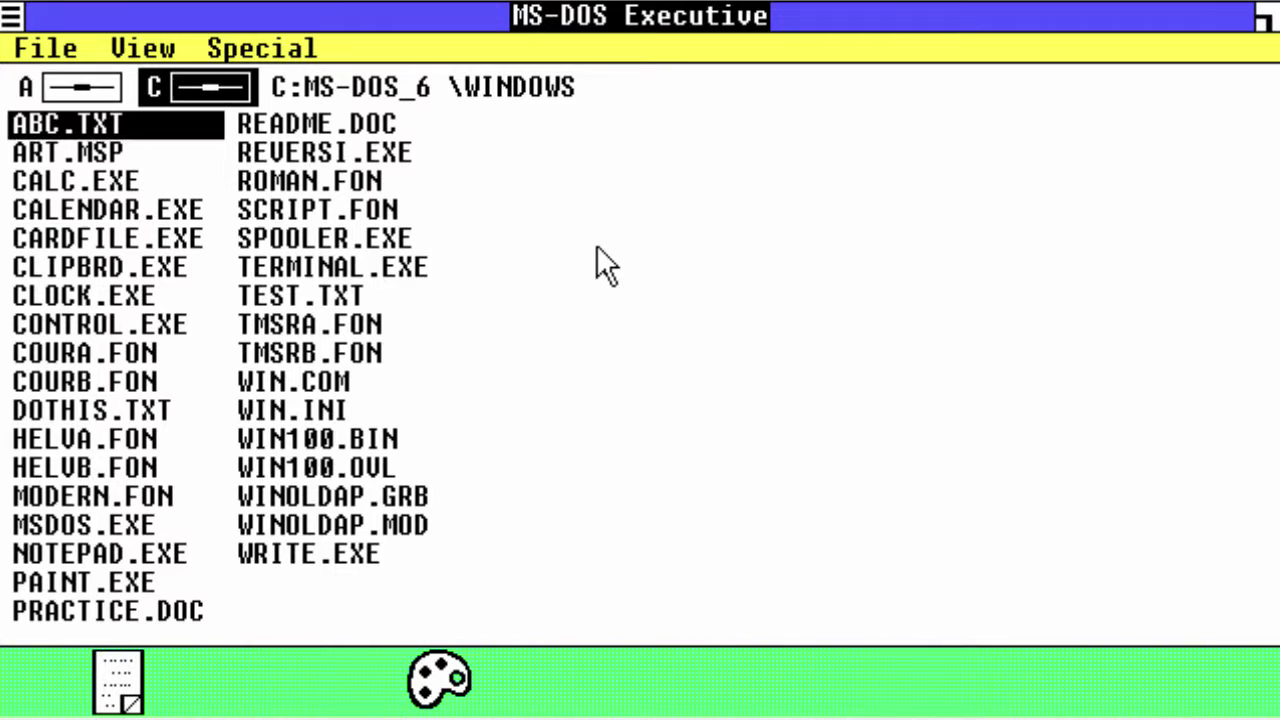
left_click(12, 16)
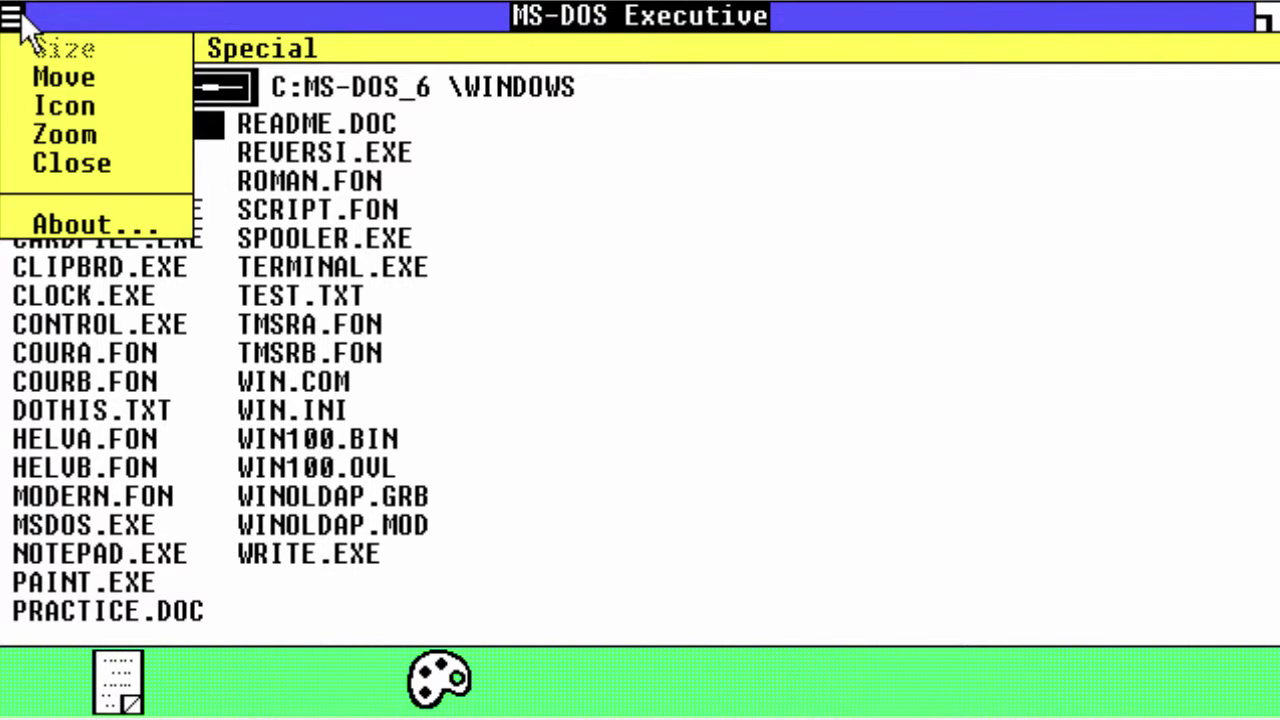
left_click(35, 163)
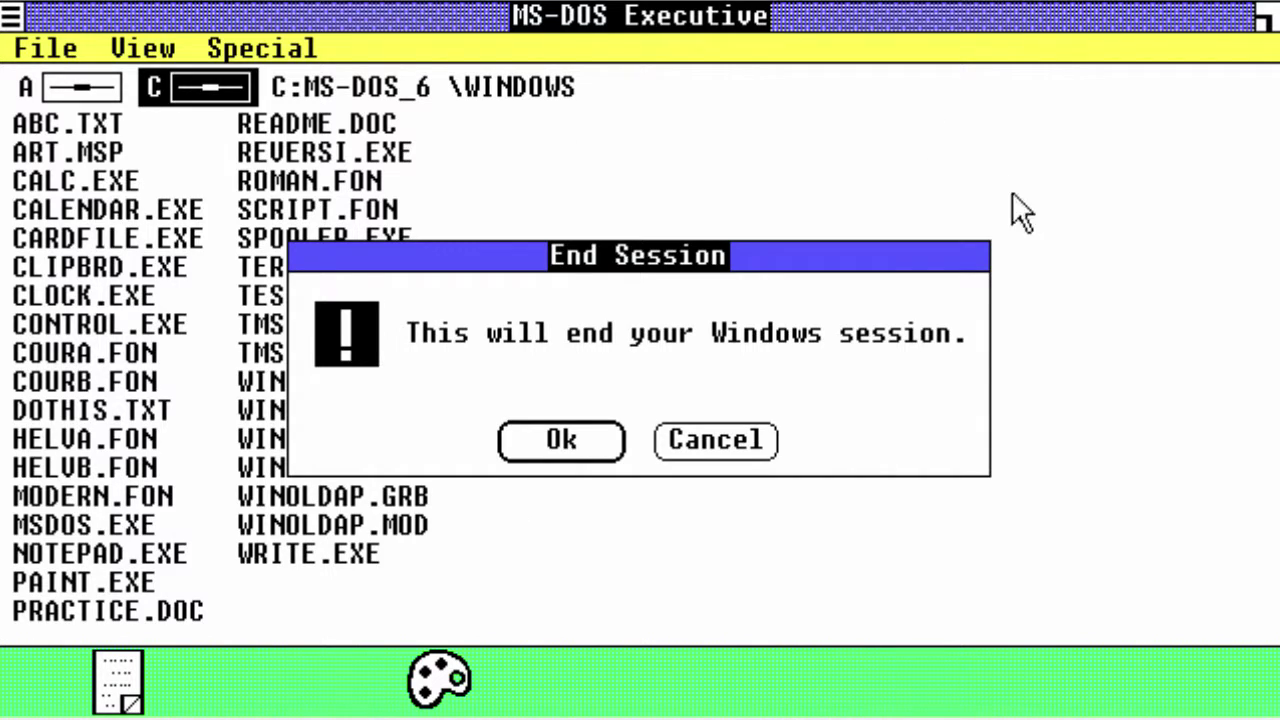
left_click(557, 445)
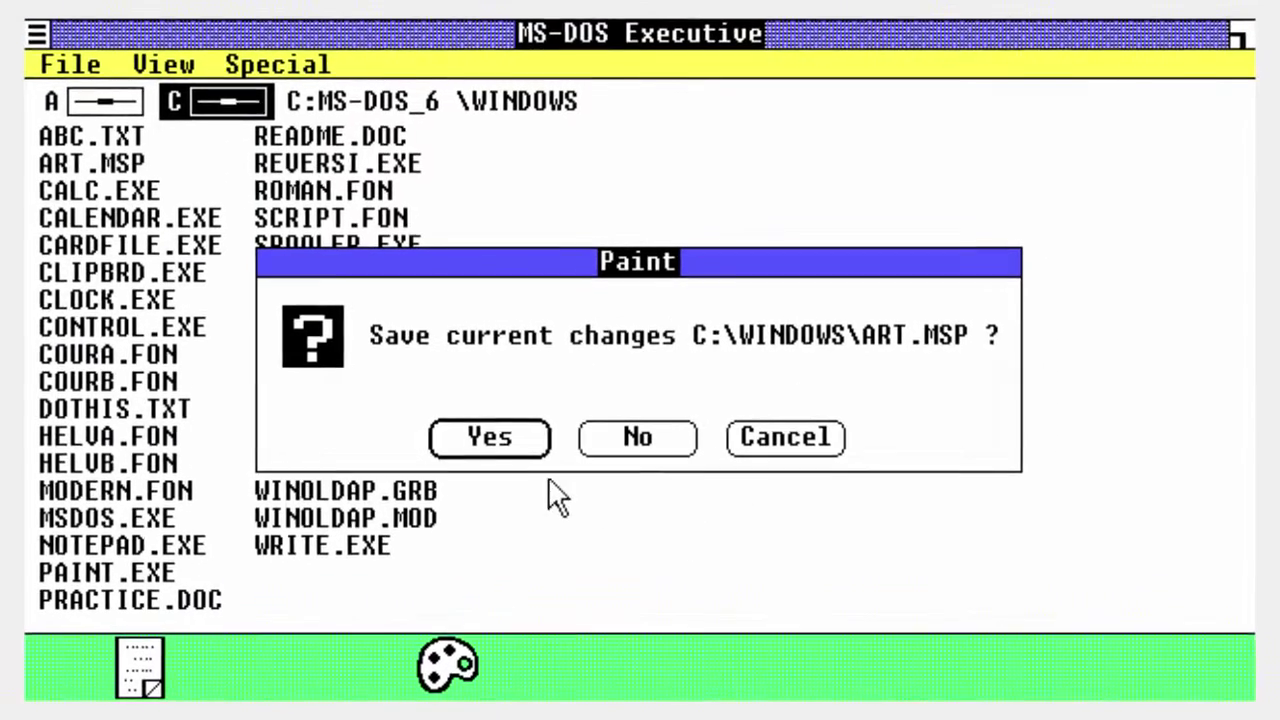
left_click(483, 440)
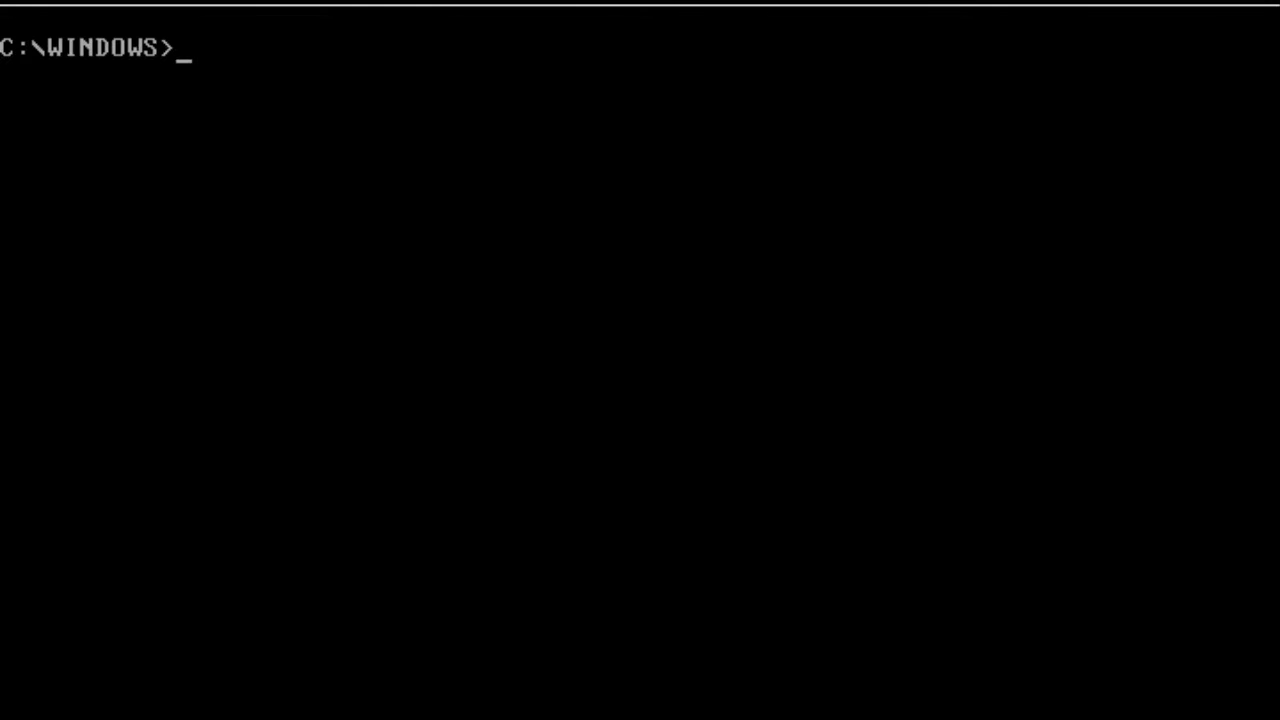
Switch to drive A:, run setup, and continue past the introduction and hard disk requirements screens.
type("a:")
key("Return")
type("setup")
key("Return")
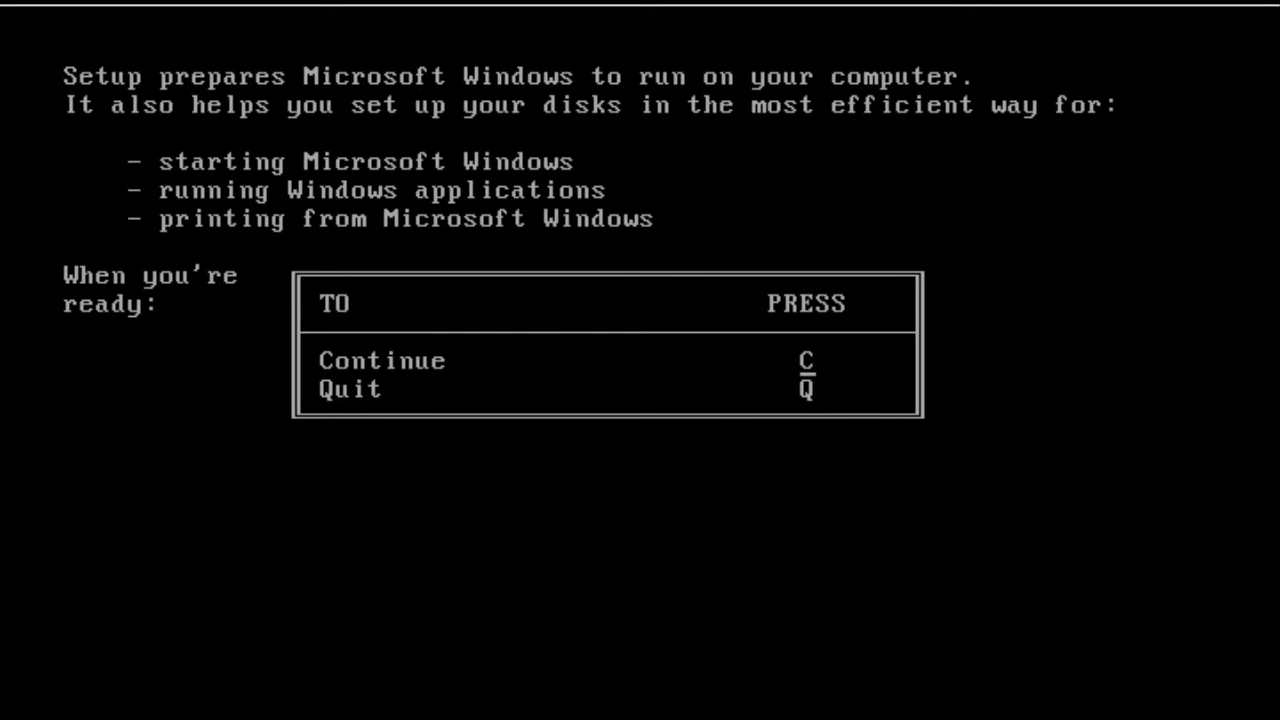
key("c")
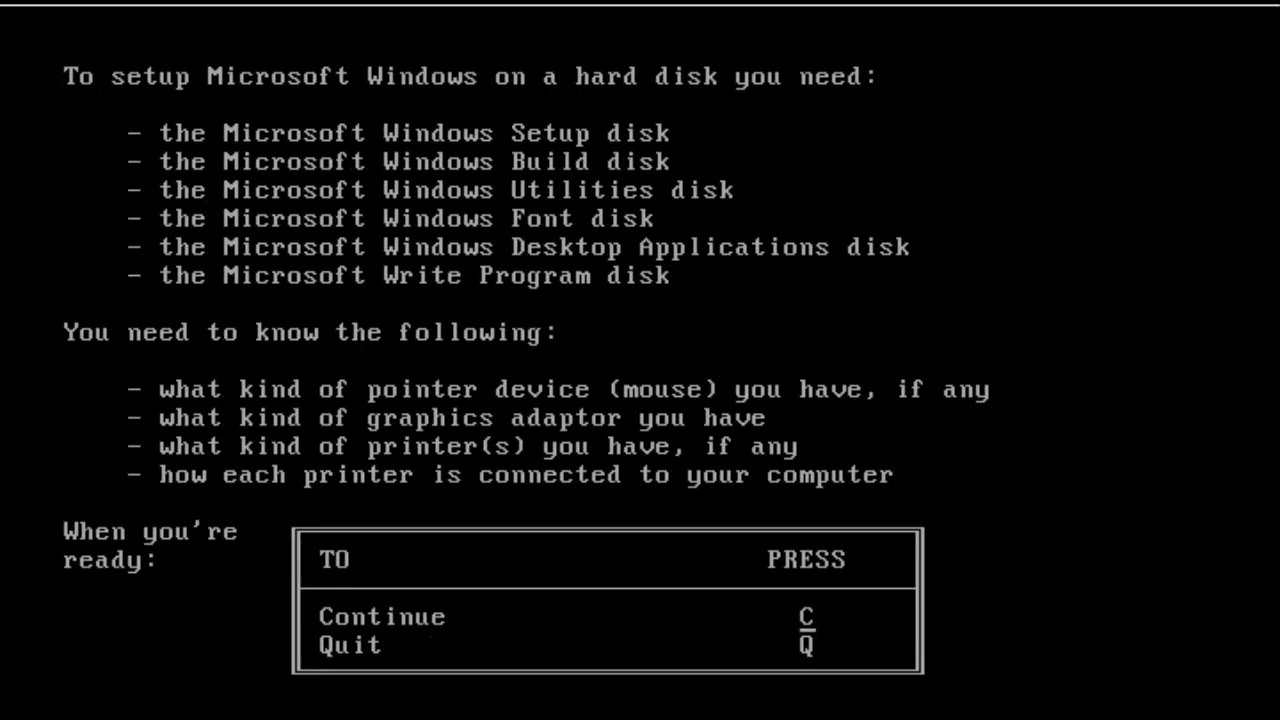
key("c")
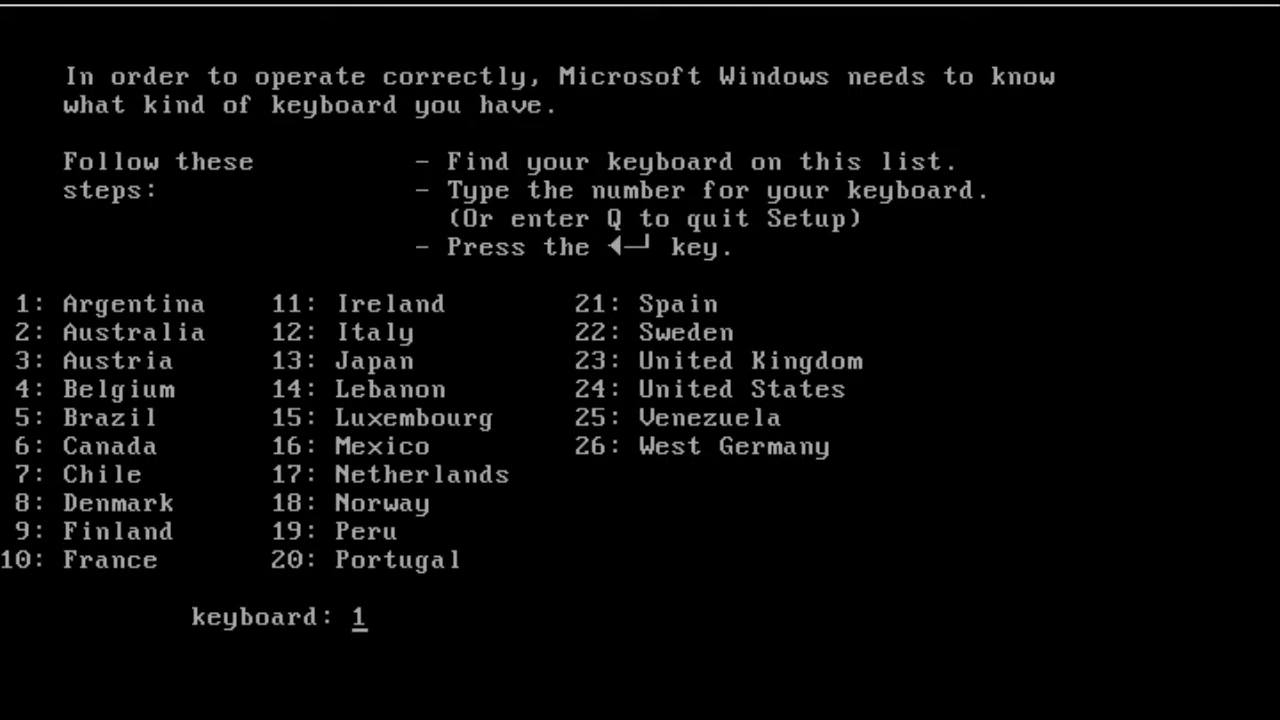
Configure Setup for a United States keyboard, Microsoft Mouse (Bus/Serial) and EGA (more than 64K) with Enhanced Color Display, without a printer.
type("24")
key("Return")
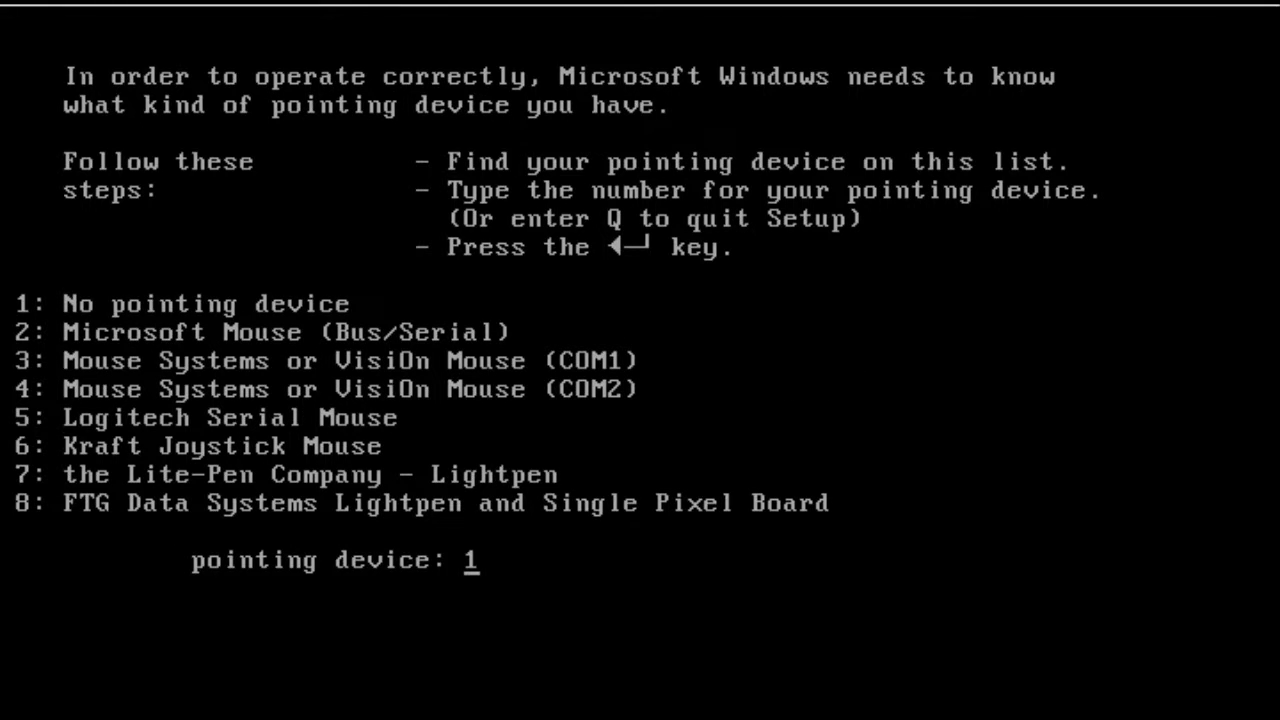
type("2")
key("Return")
type("6")
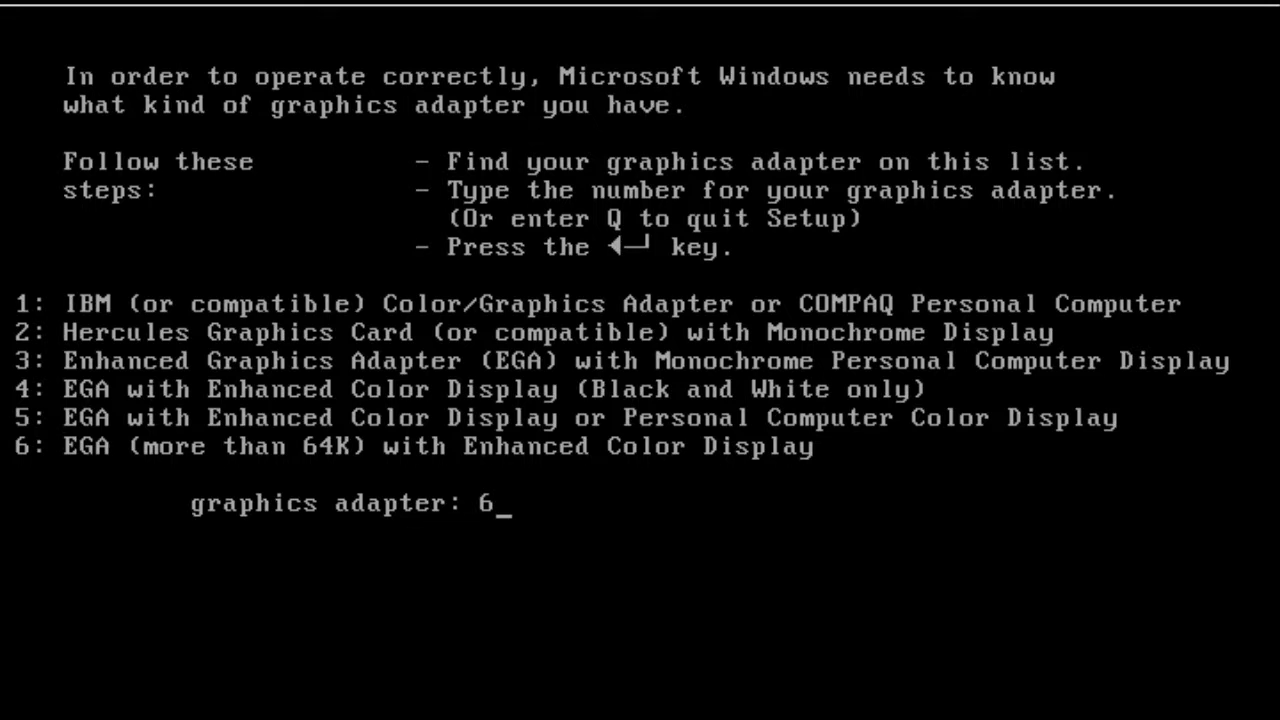
key("Return")
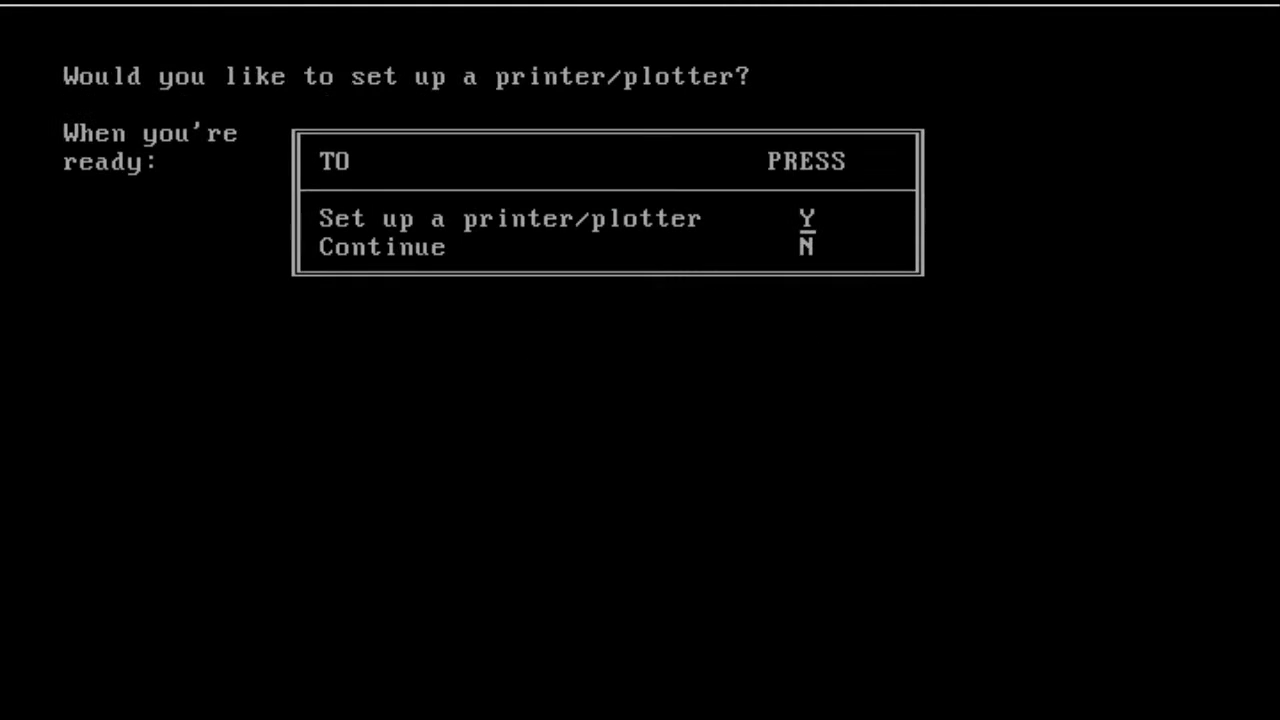
key("n")
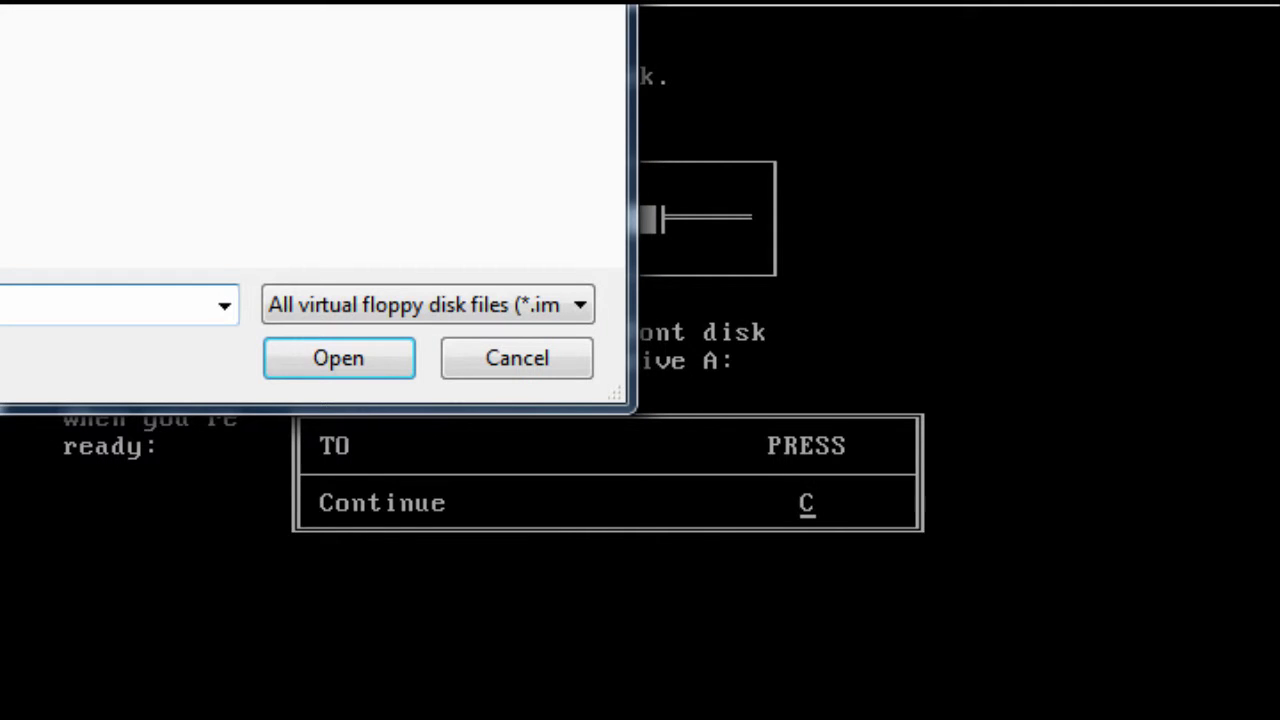
Supply the requested disks in drive A:, including the Font, Desktop Applications and Write Program disks, and continue Setup.
key("Return")
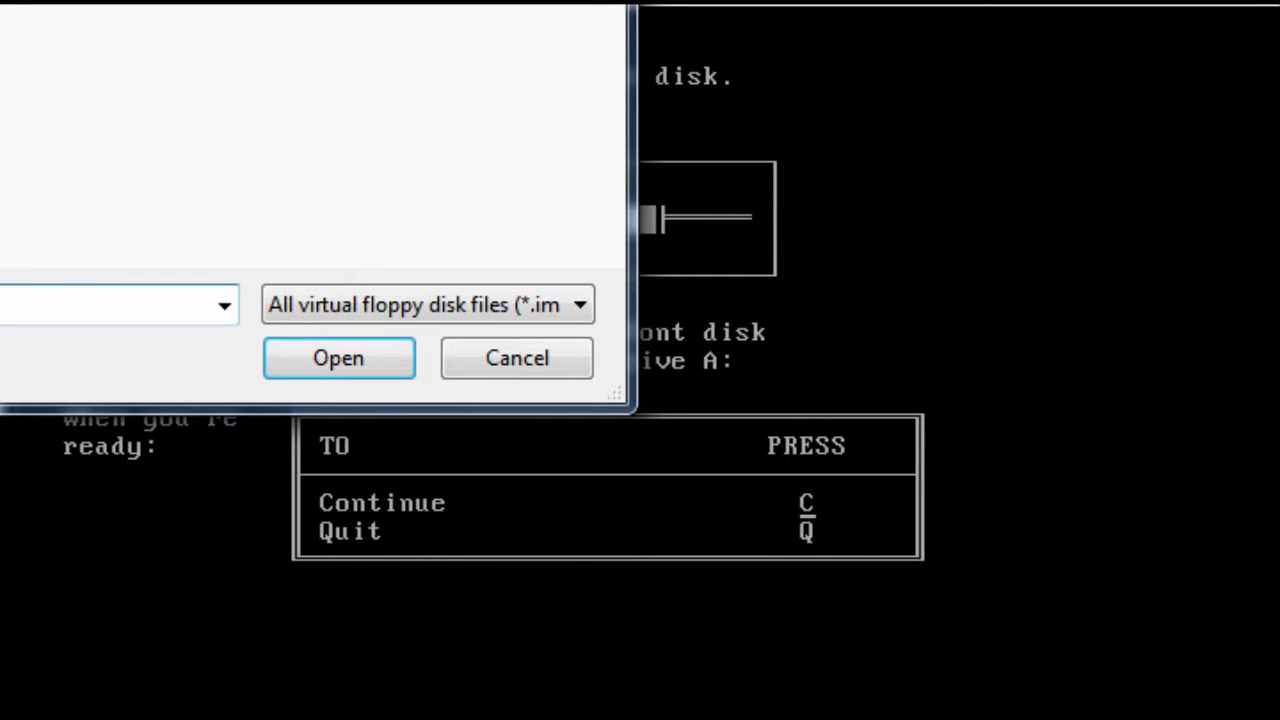
key("Return")
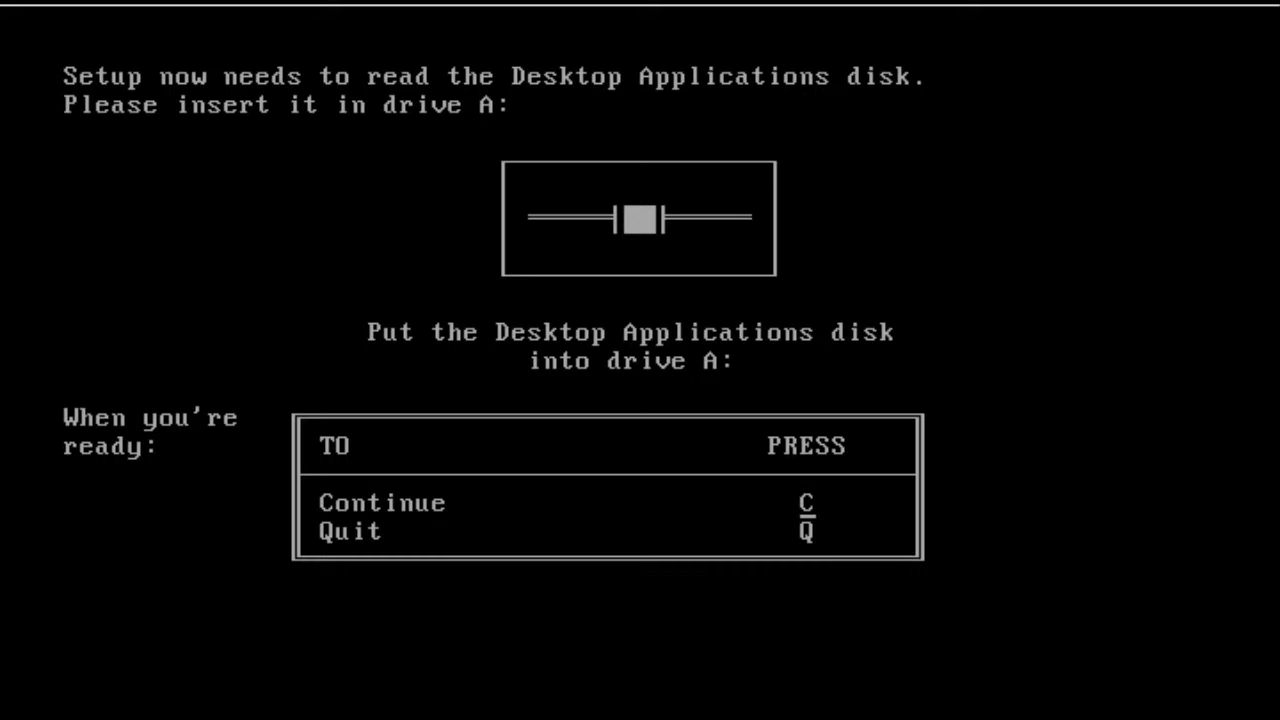
key("c")
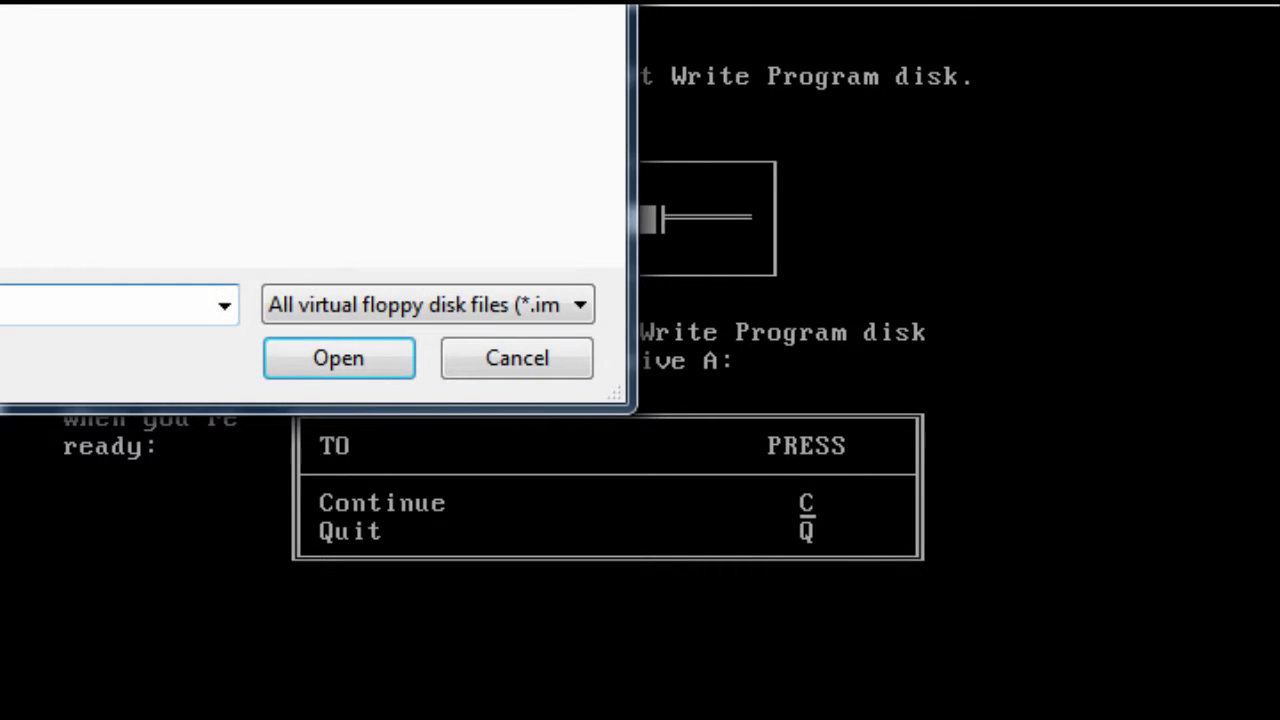
key("Return")
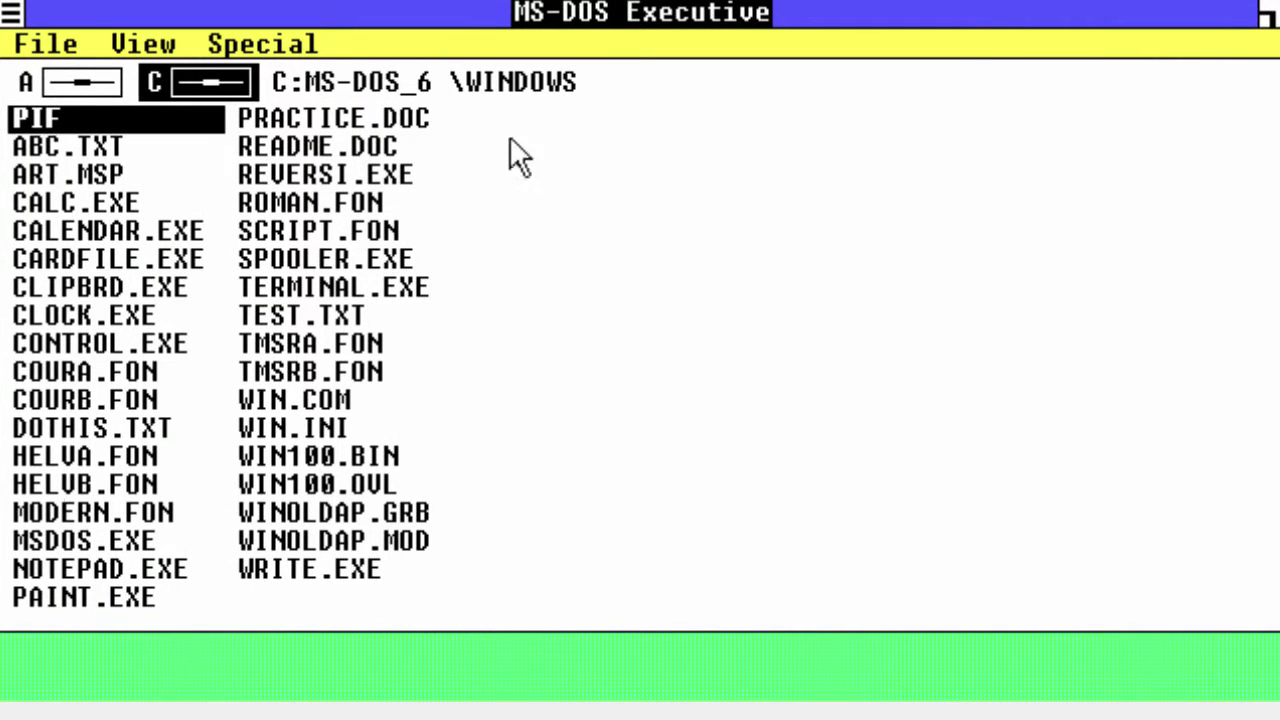
Launch CALC.EXE, enter 26 and evaluate it.
double_click(95, 203)
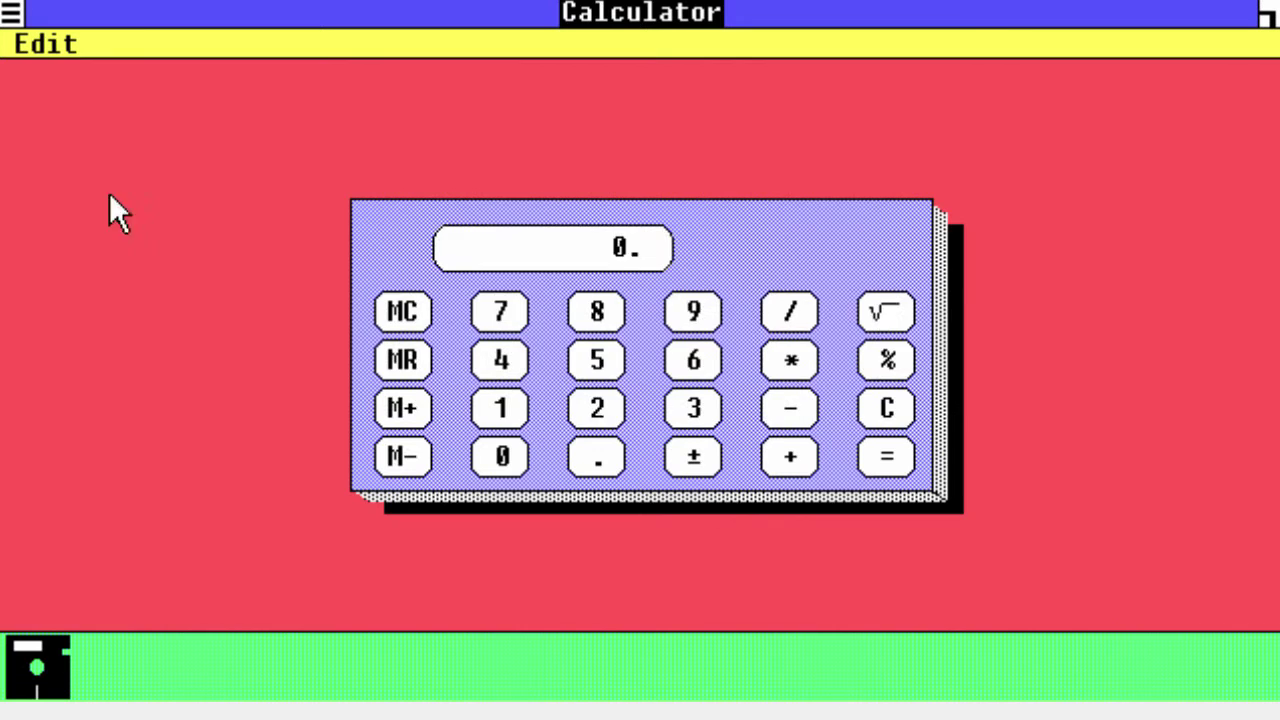
key("2")
left_click(671, 346)
left_click(877, 467)
View the Calculator's version information and close the program.
left_click(12, 12)
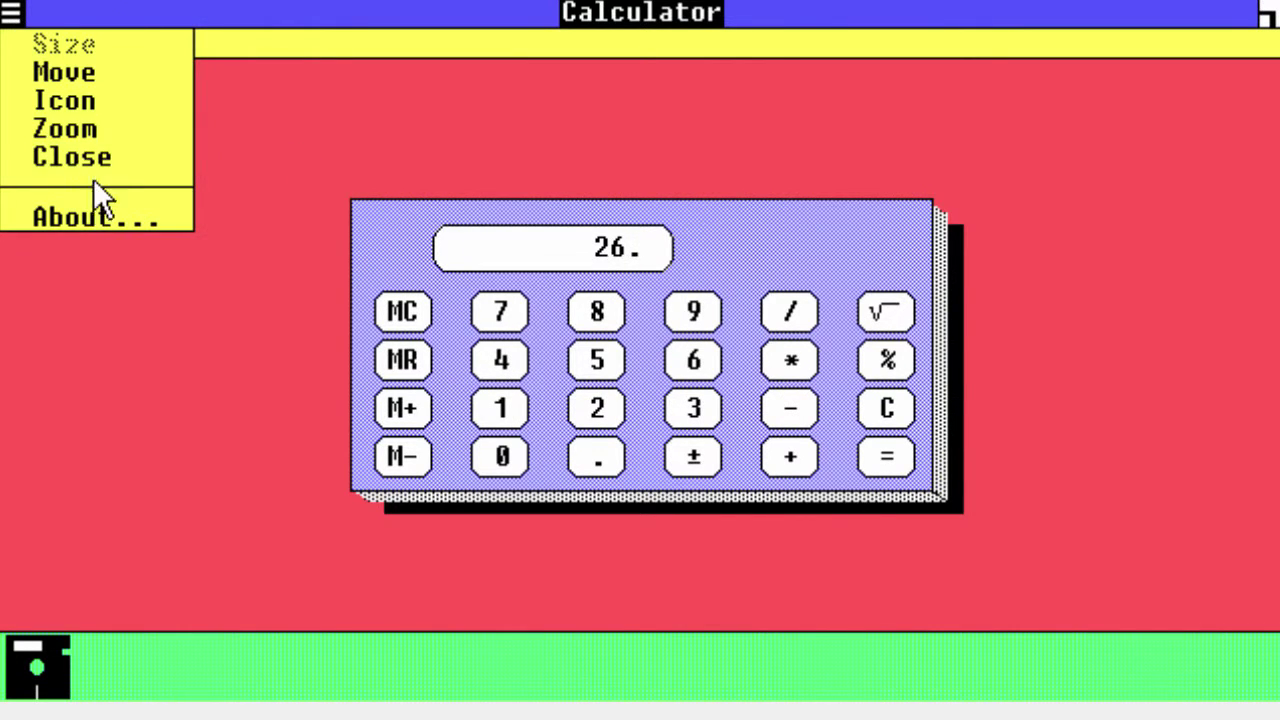
left_click(90, 214)
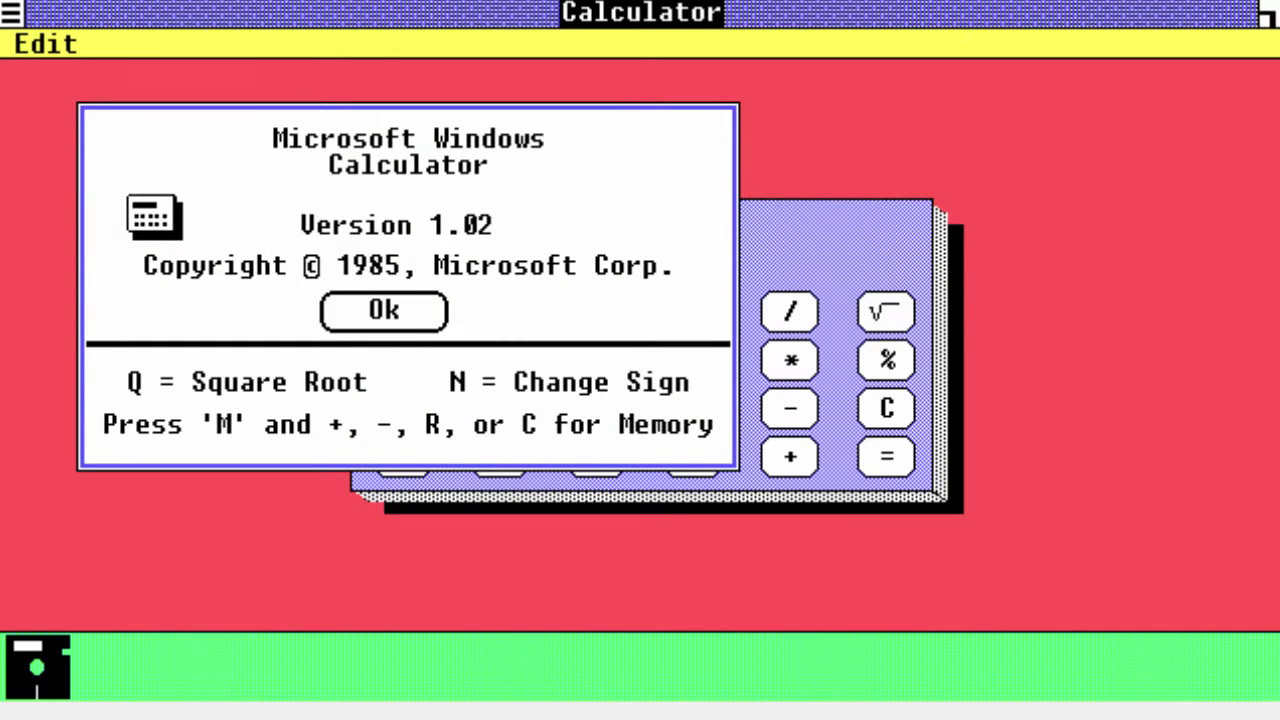
left_click(337, 305)
left_click(12, 16)
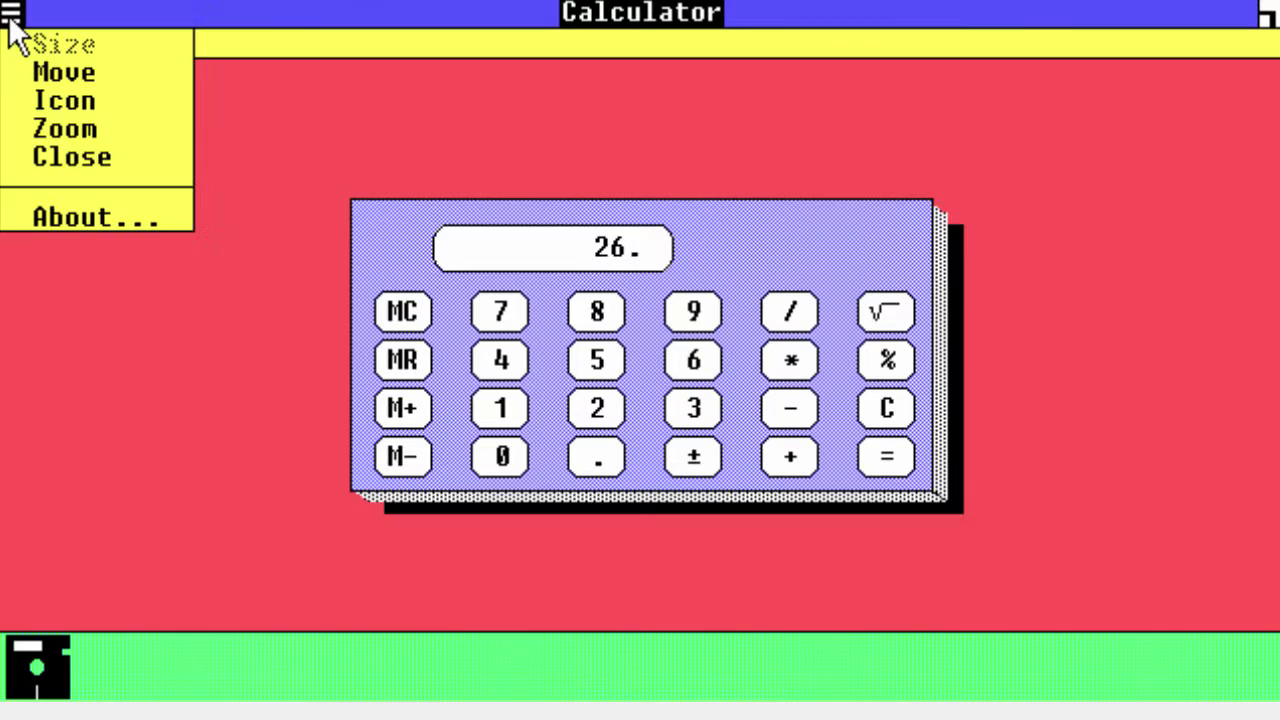
left_click(47, 156)
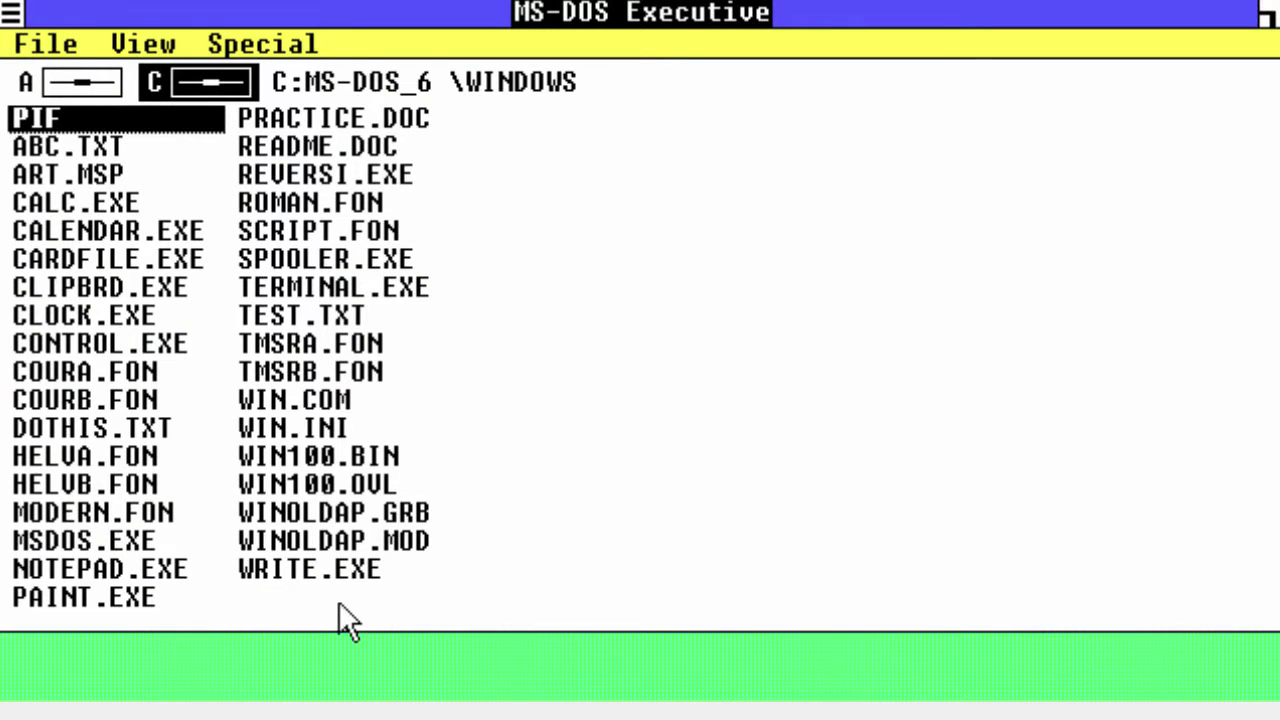
Launch NOTEPAD.EXE and write "Twest" in the new document.
left_click(163, 600)
double_click(100, 568)
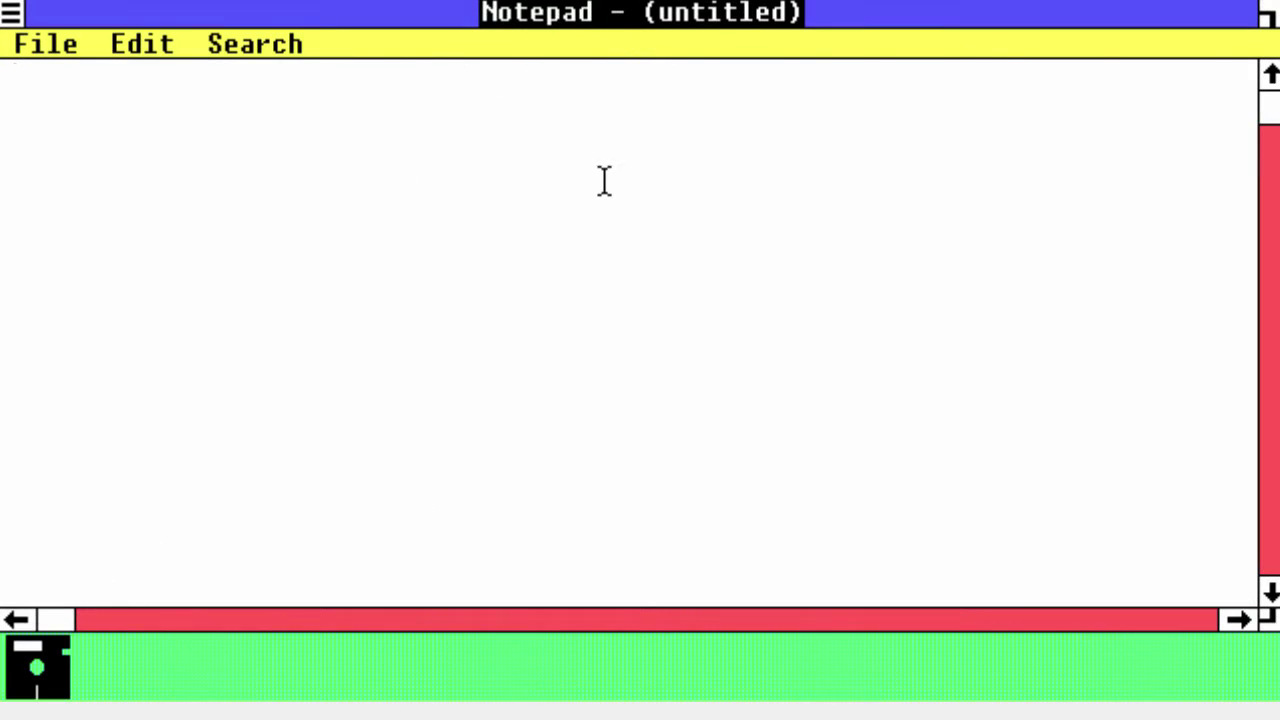
type("Twest")
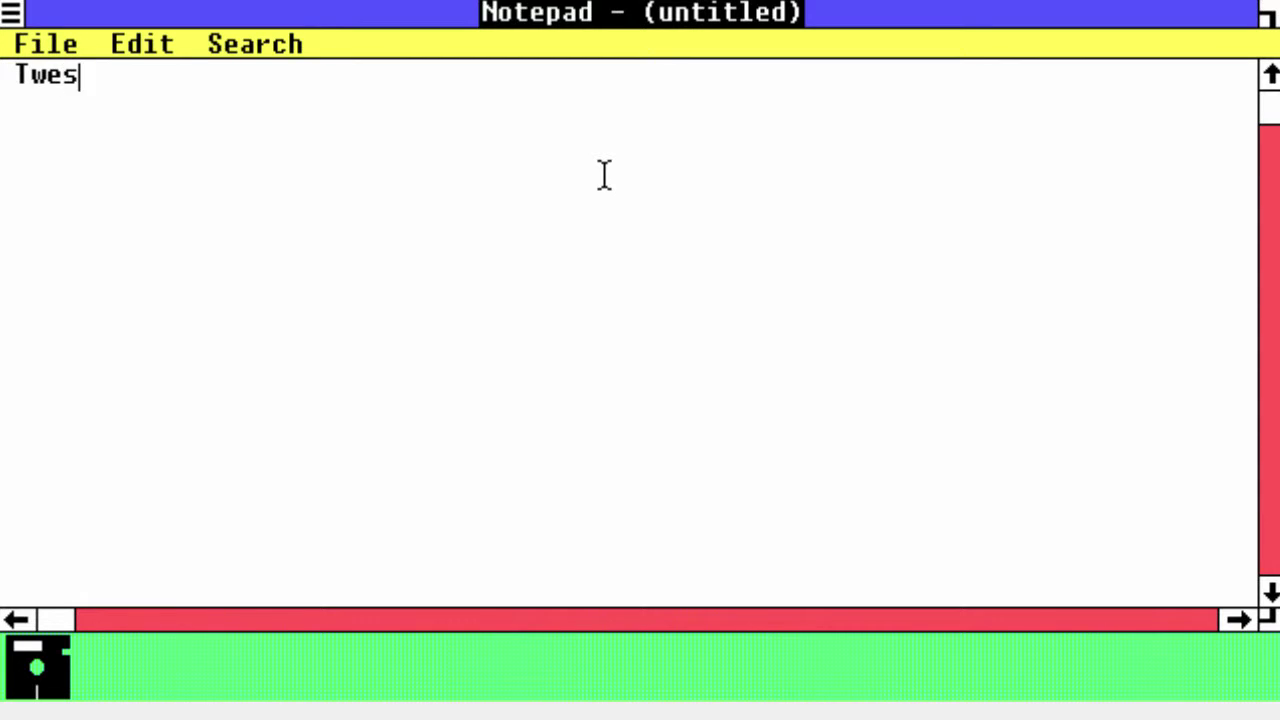
Close Notepad, saving the untitled document under the name fff.
left_click(10, 12)
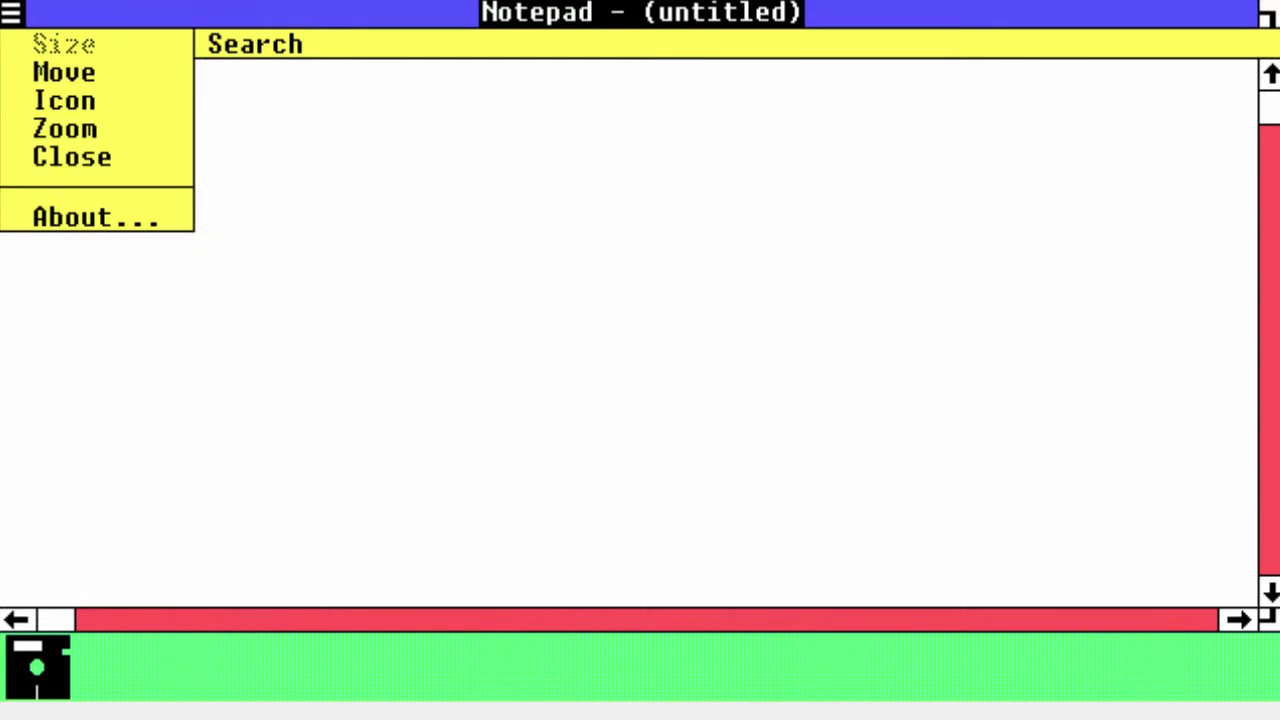
left_click(97, 157)
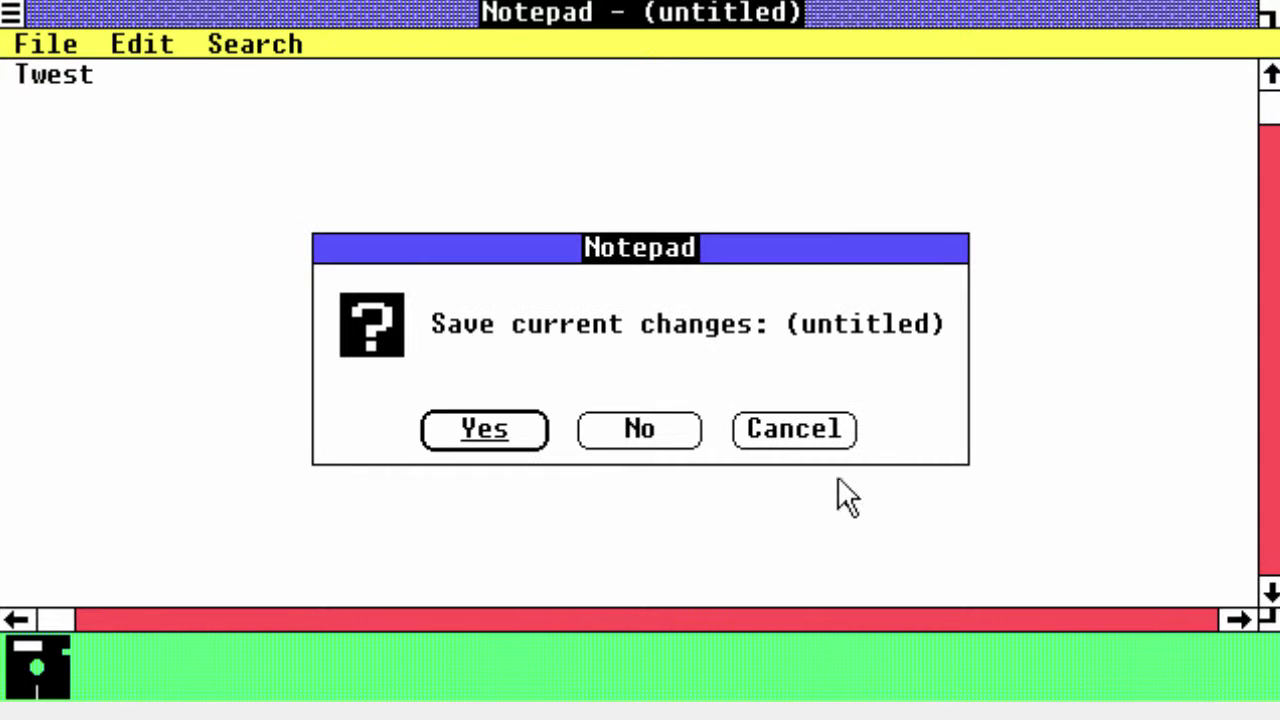
left_click(484, 430)
type("fff")
left_click(632, 186)
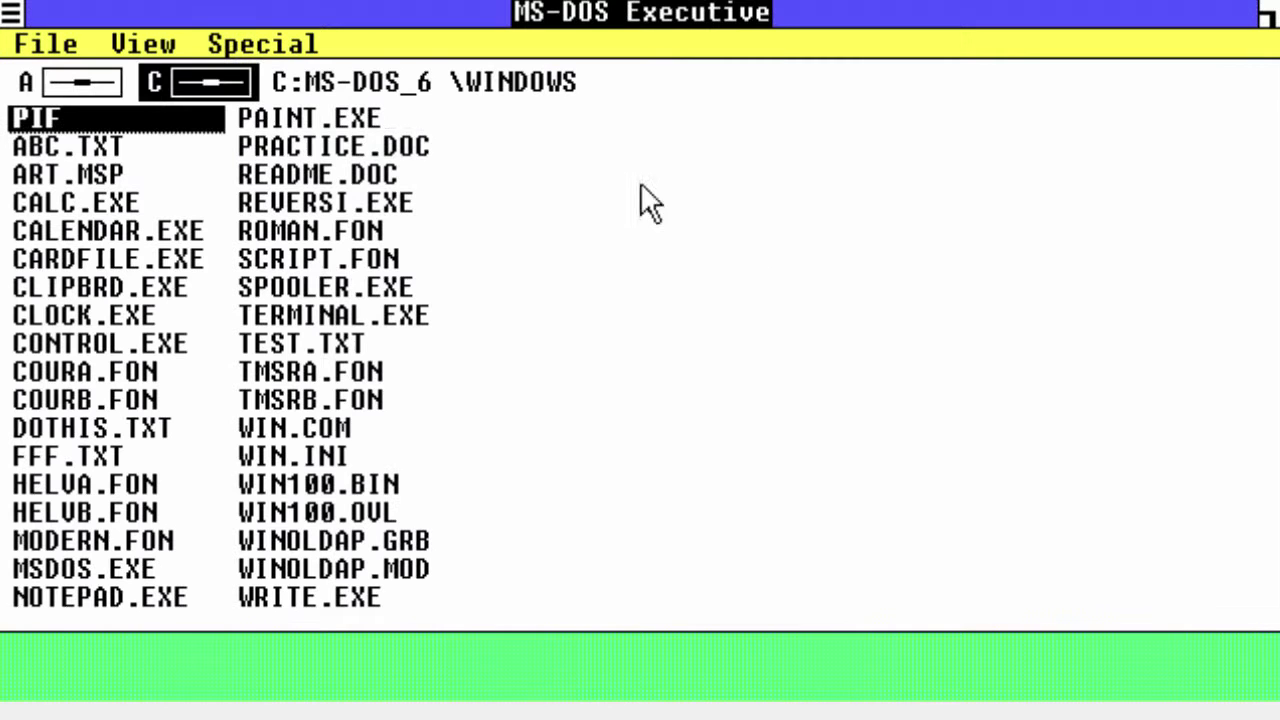
Launch PAINT.EXE, scribble freehand lines across the canvas, and close Paint, saving the drawing as art over the existing ART.MSP.
double_click(385, 115)
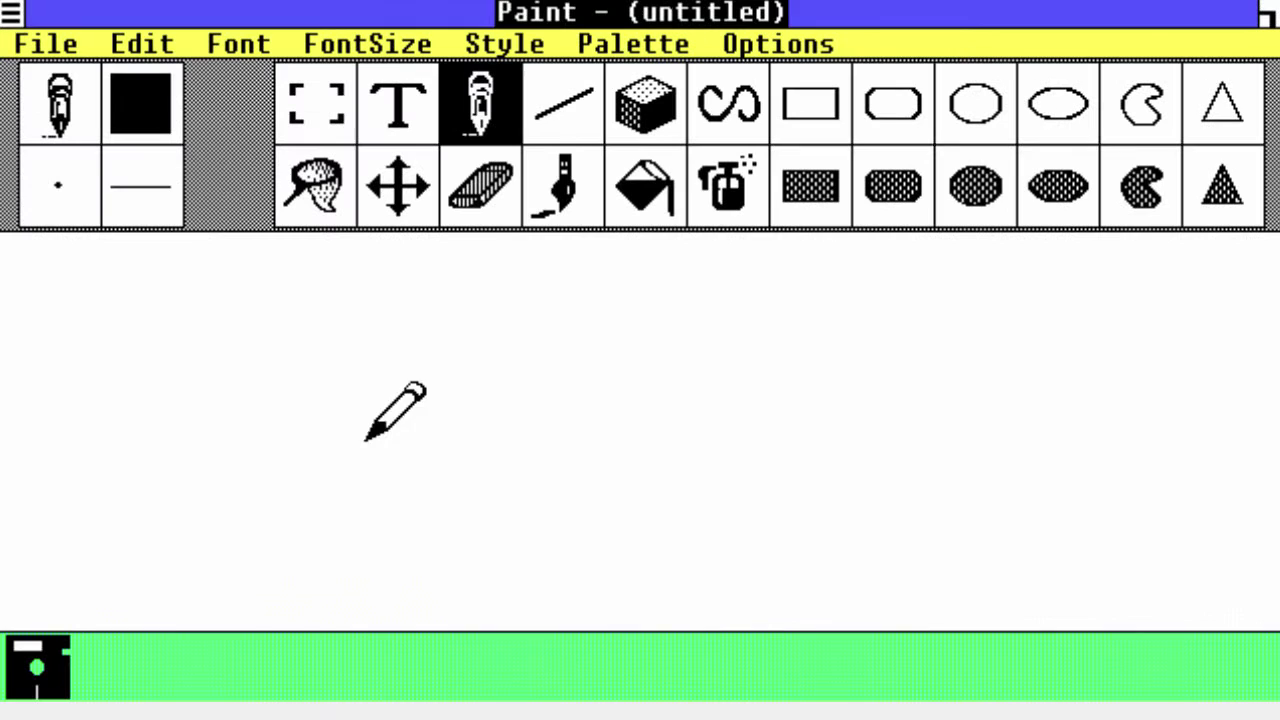
mouse_move(386, 420)
left_mouse_down()
mouse_move(420, 625)
mouse_move(213, 583)
mouse_move(200, 495)
mouse_move(148, 430)
left_mouse_up()
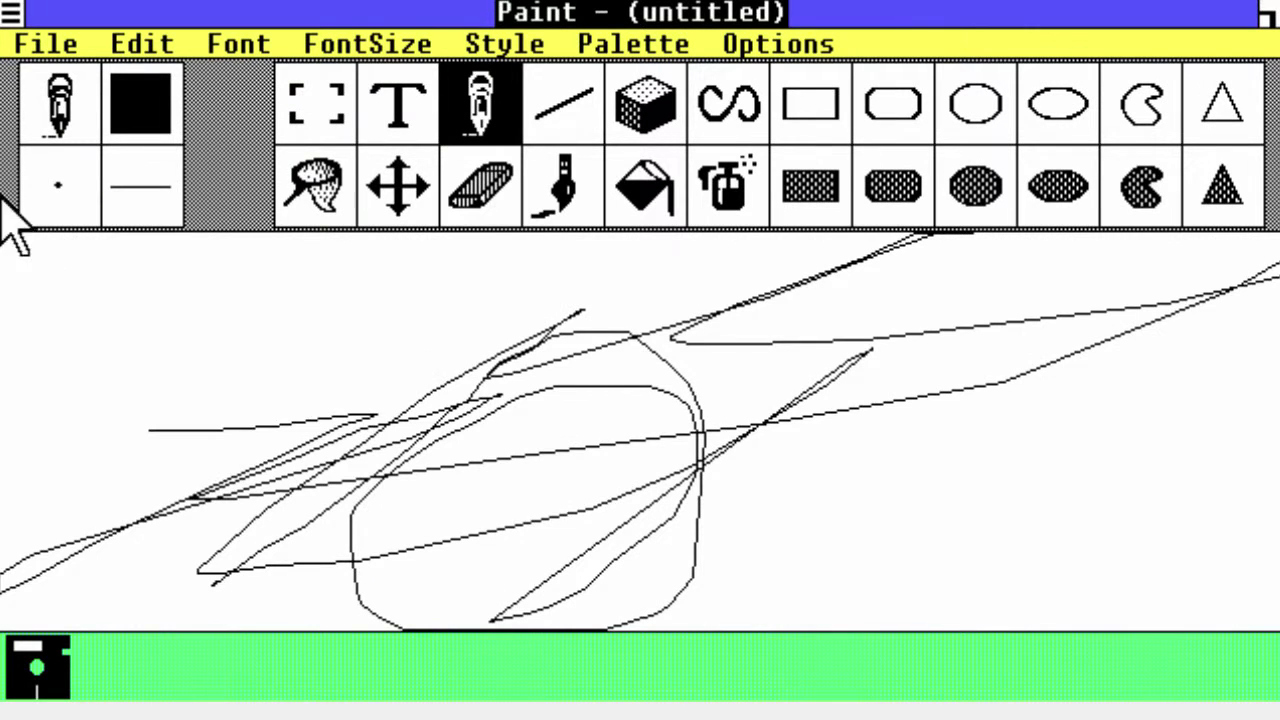
left_click(12, 12)
left_click(40, 157)
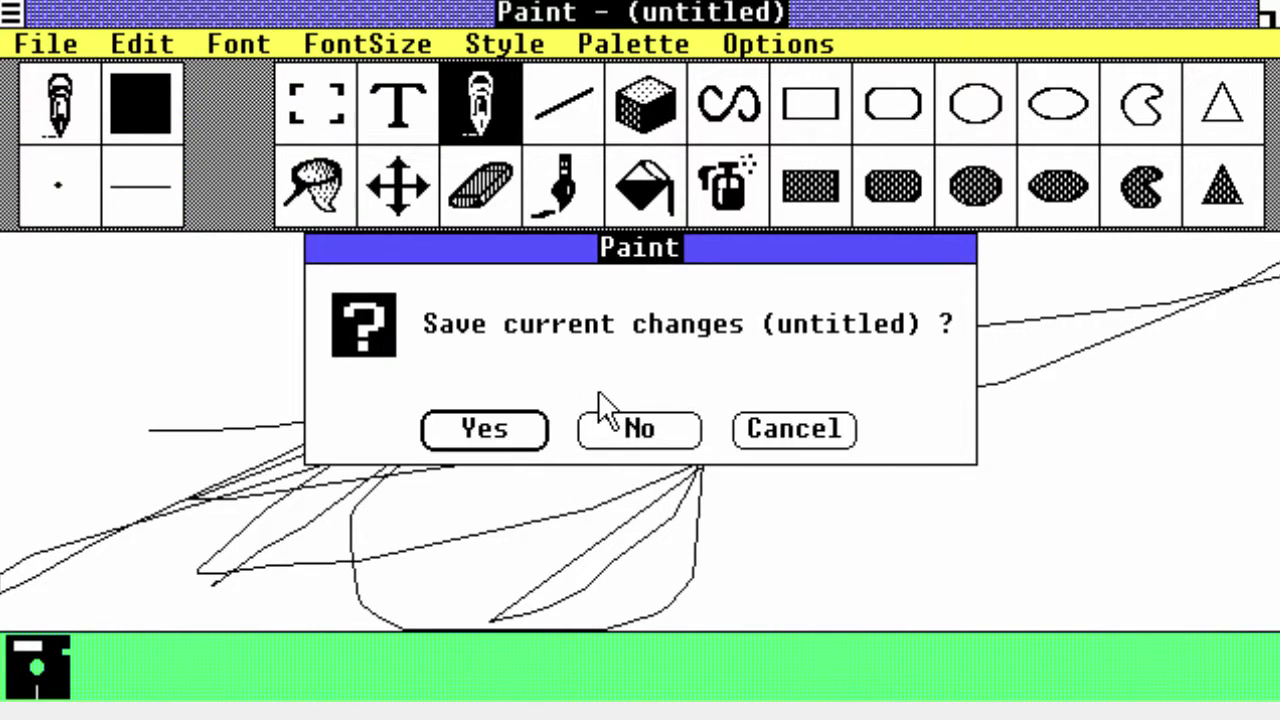
key("Return")
type("art")
key("Return")
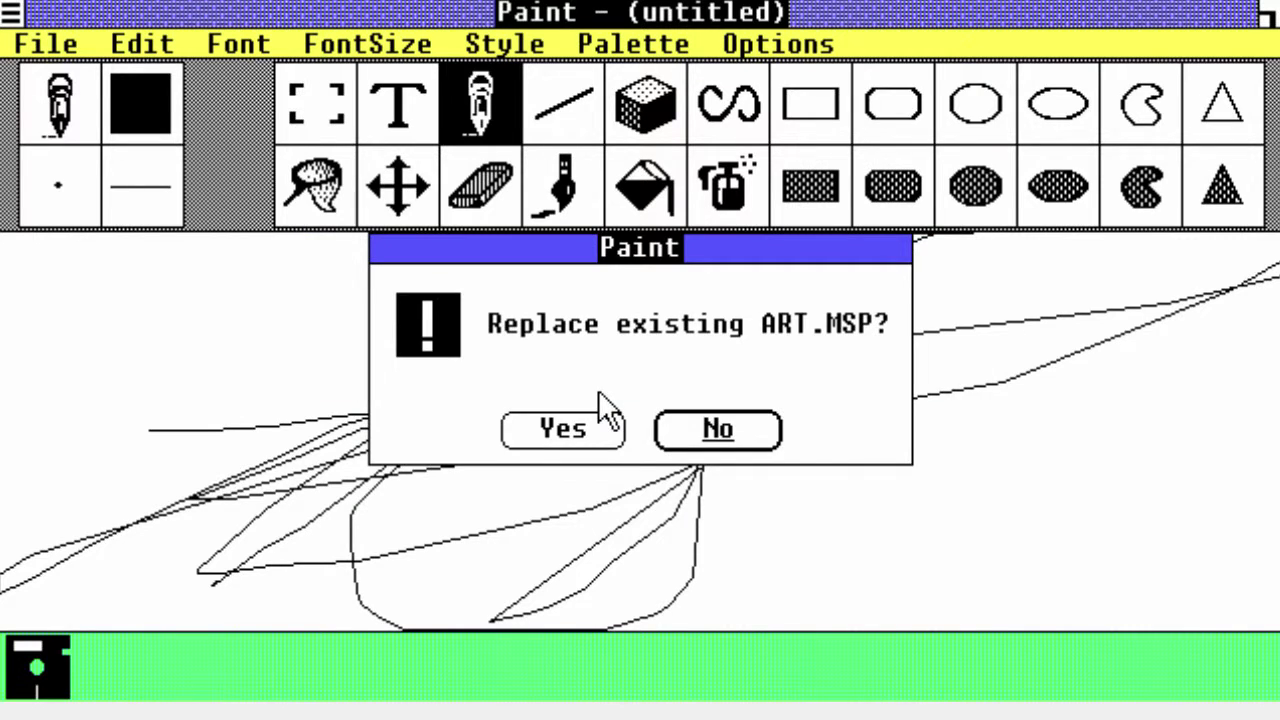
left_click(562, 432)
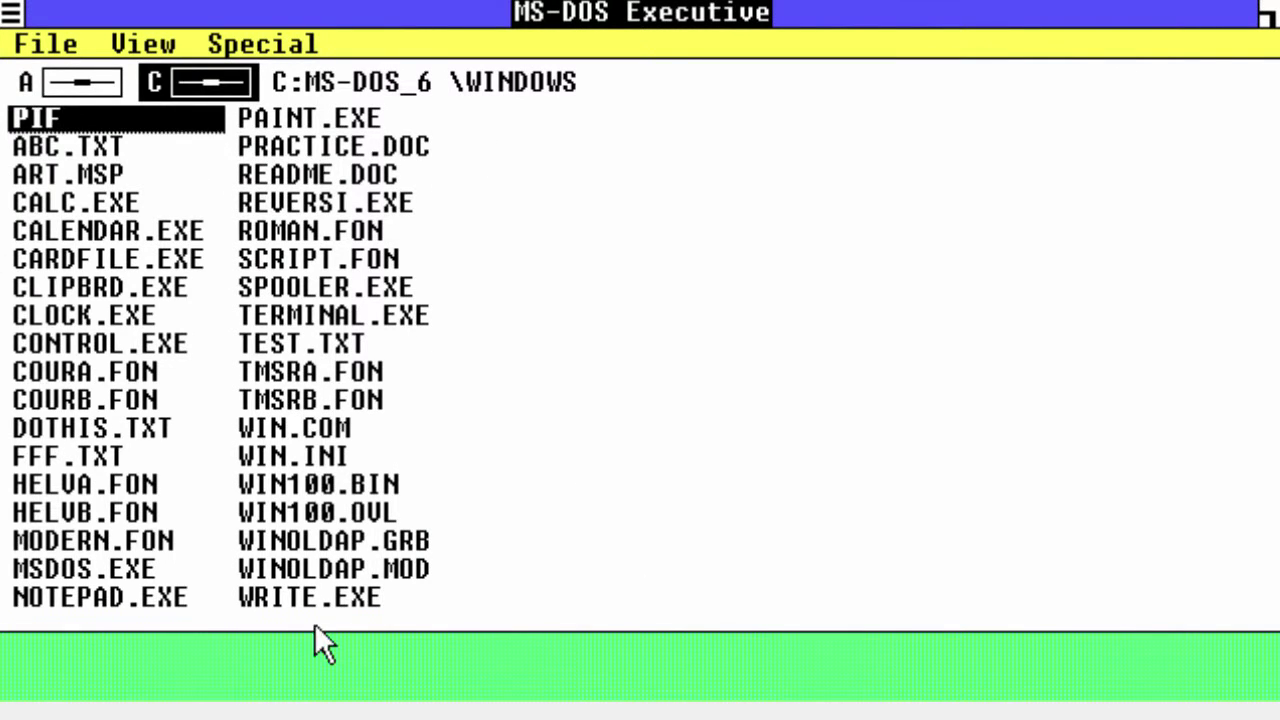
Open TEST.TXT to check its contents and close it again.
double_click(297, 342)
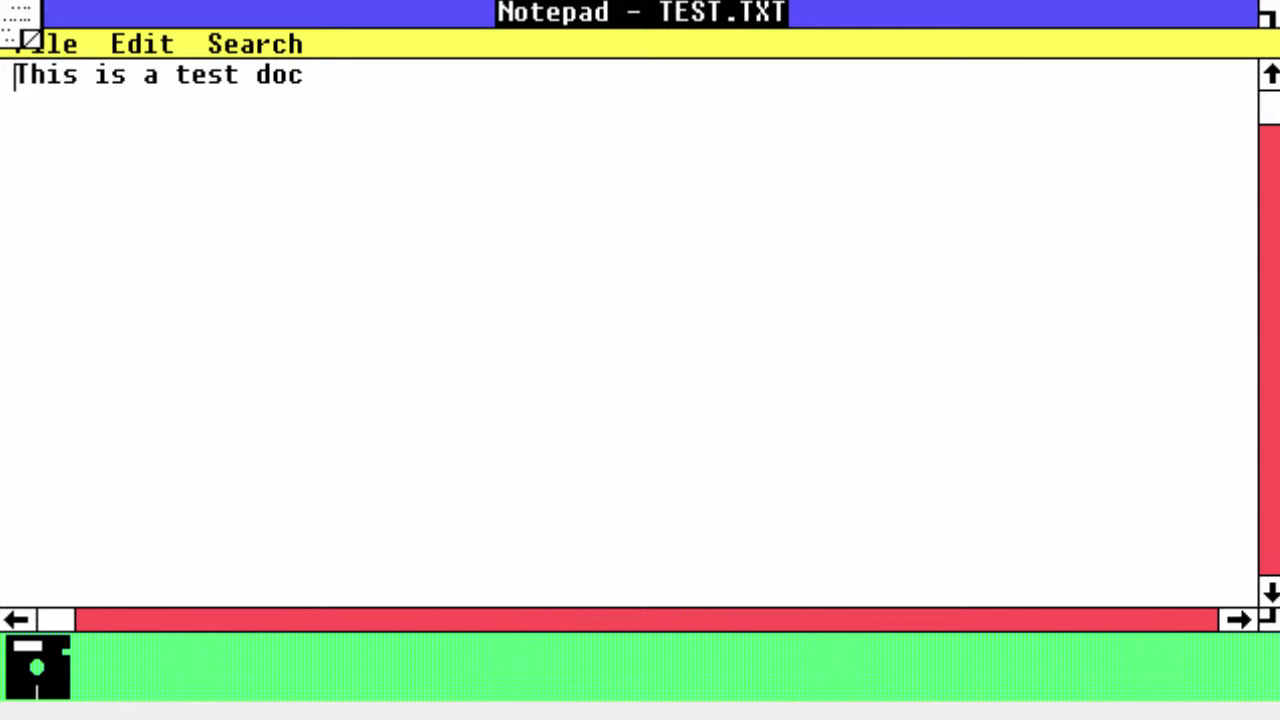
left_click(10, 13)
left_click(129, 166)
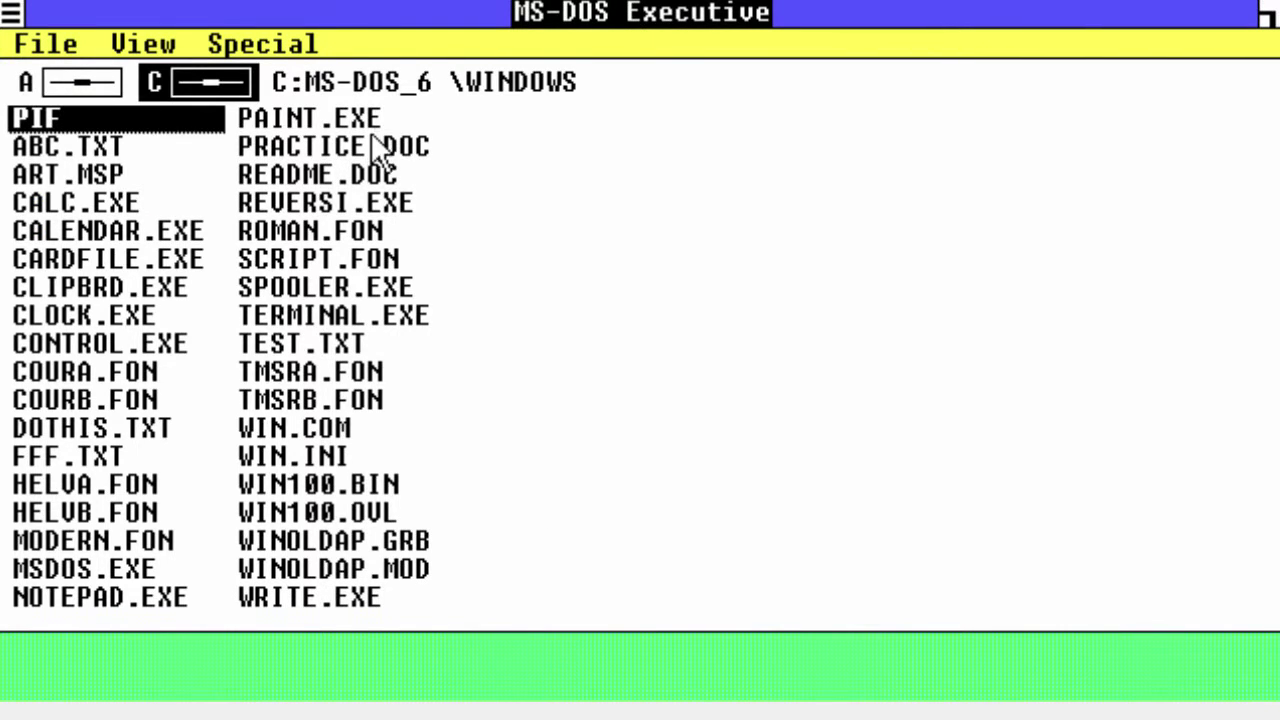
Launch REVERSI.EXE and make the opening move with a red disc beside the upper blue disc.
double_click(292, 214)
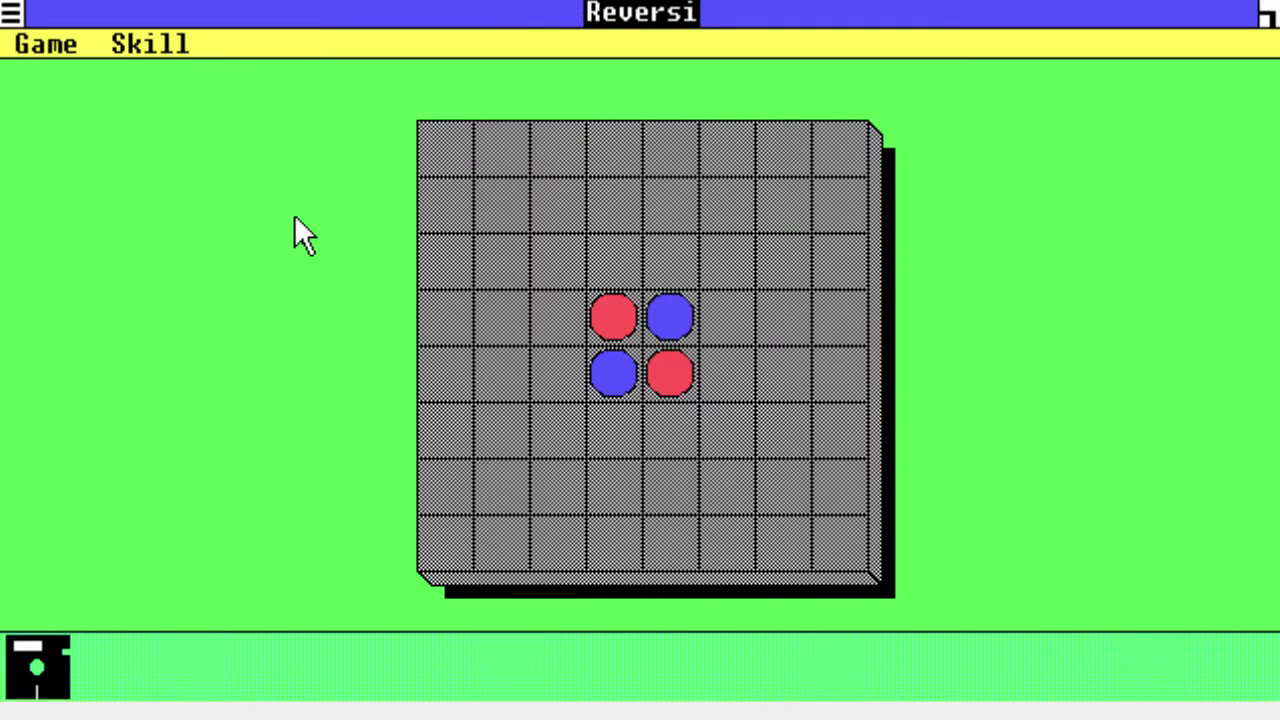
left_click(729, 480)
left_click(455, 238)
left_click(731, 353)
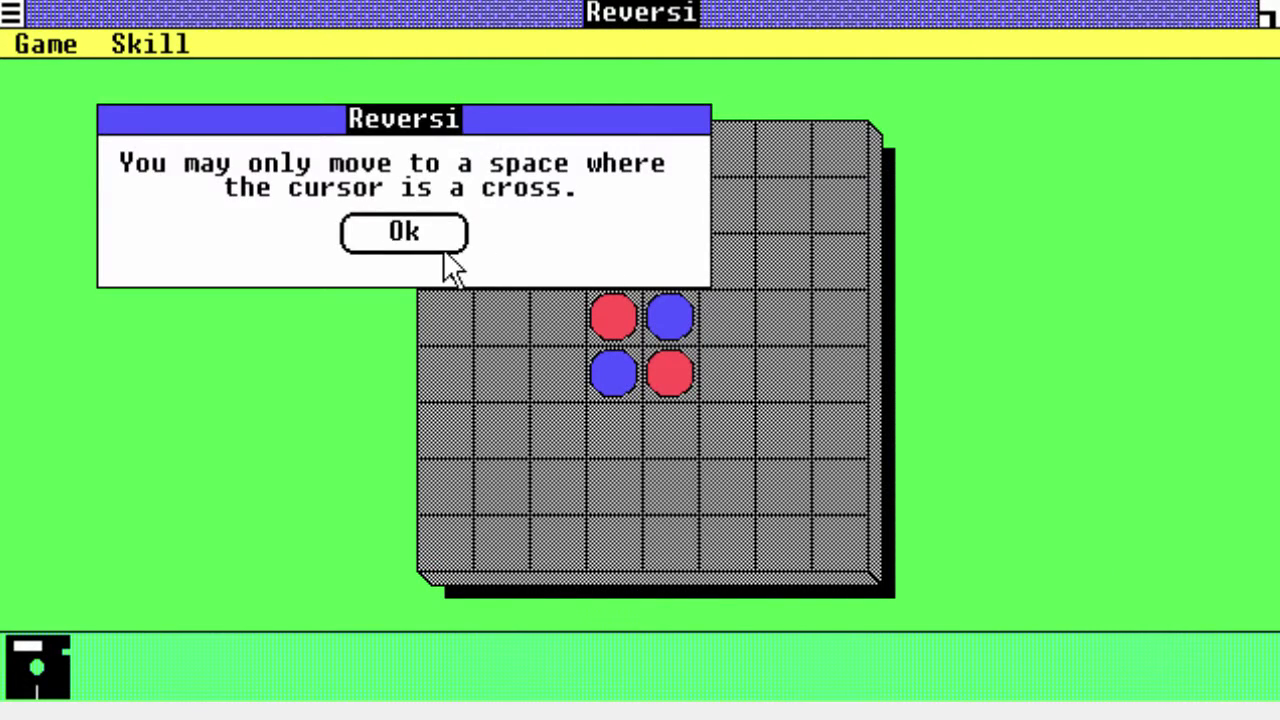
left_click(445, 248)
left_click(732, 326)
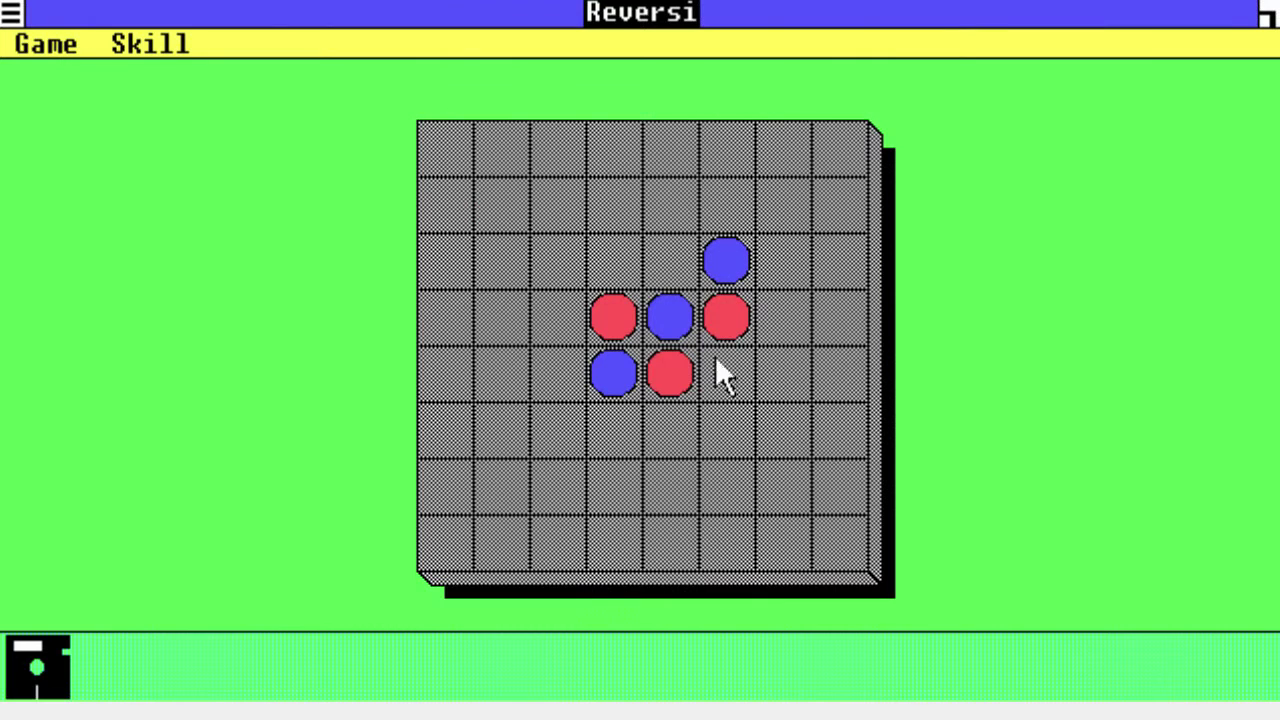
Play several more red moves around the central discs in Reversi and close the game.
left_click(680, 269)
left_click(574, 309)
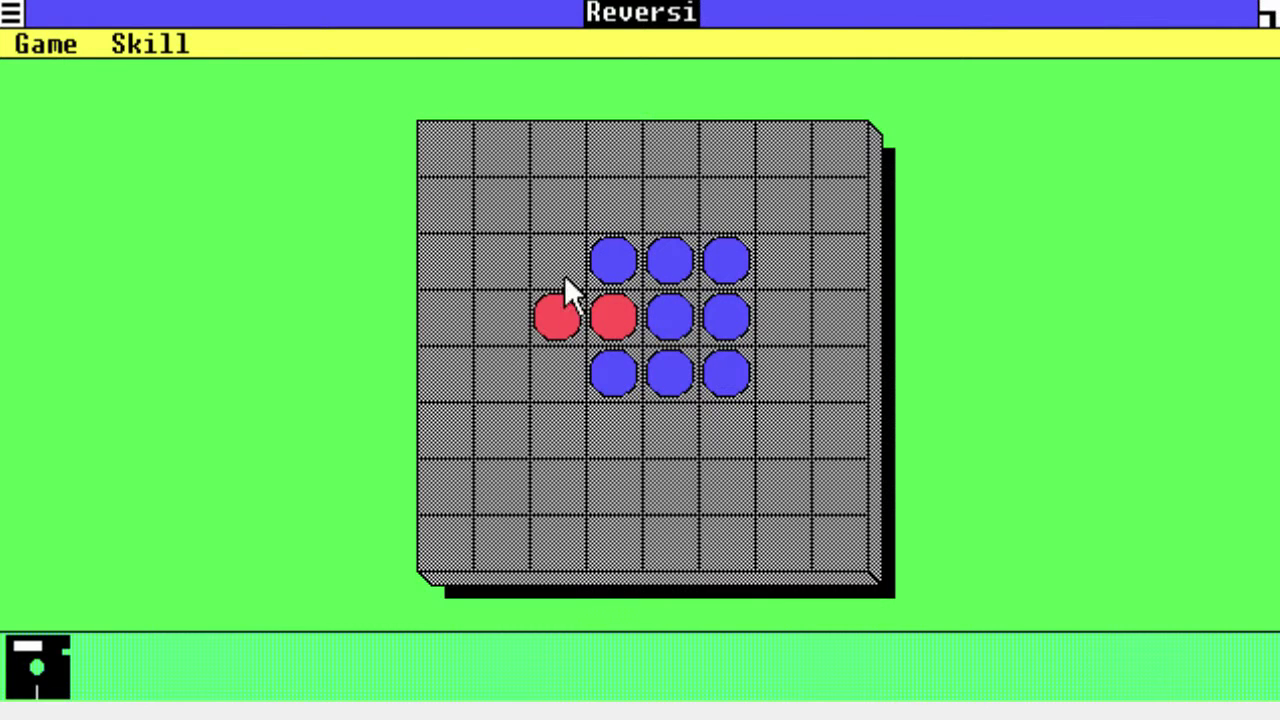
left_click(797, 329)
left_click(620, 437)
left_click(674, 429)
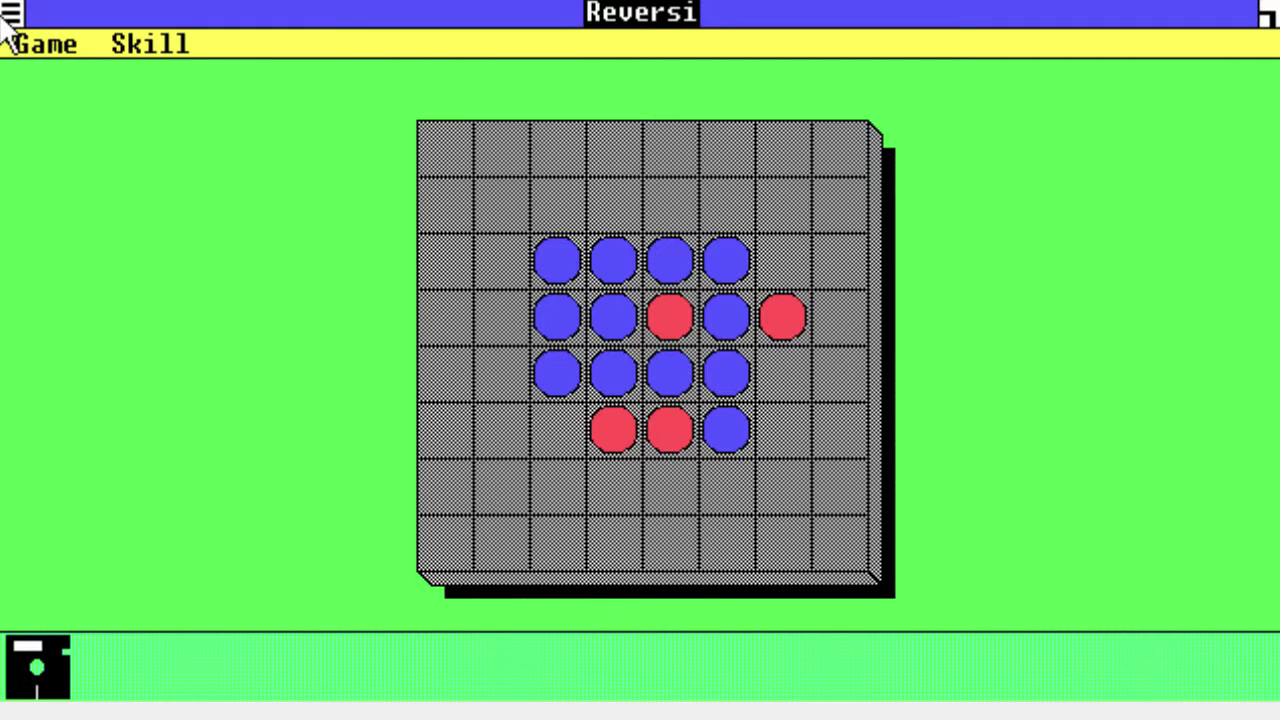
left_click_drag(10, 12, 91, 155)
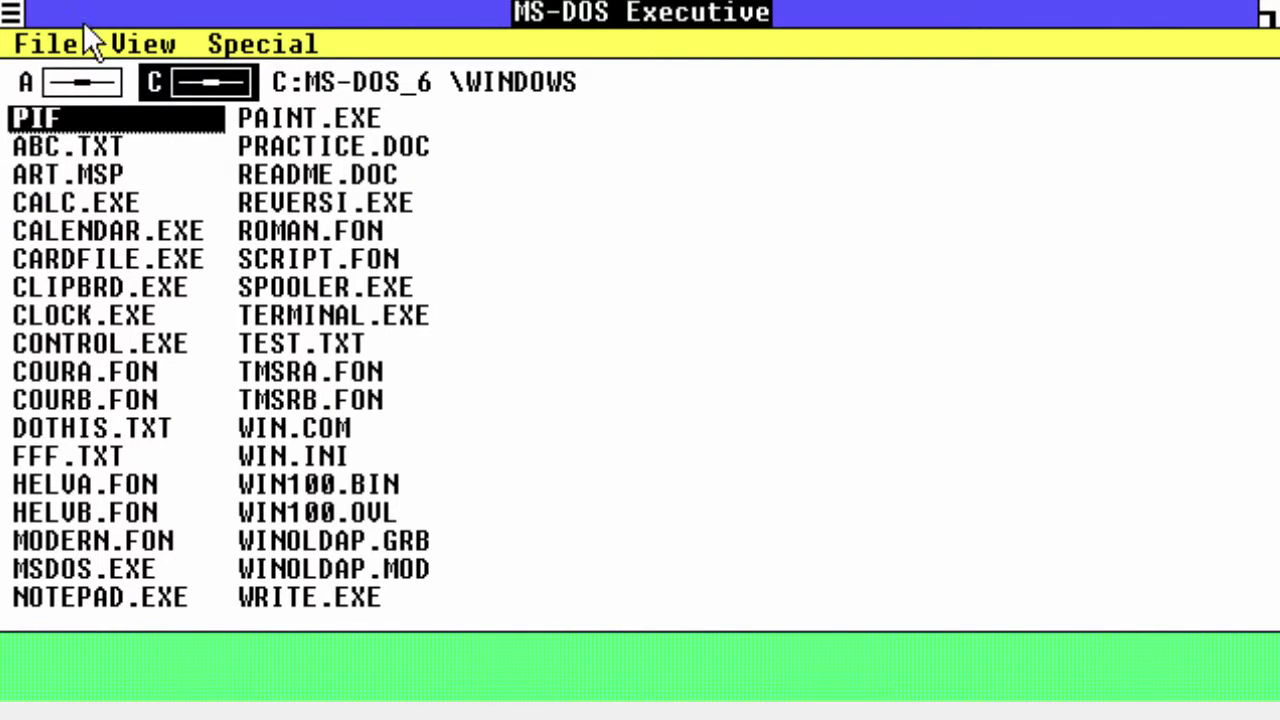
Close MS-DOS Executive and confirm ending the Windows session.
left_click(10, 12)
left_click(66, 157)
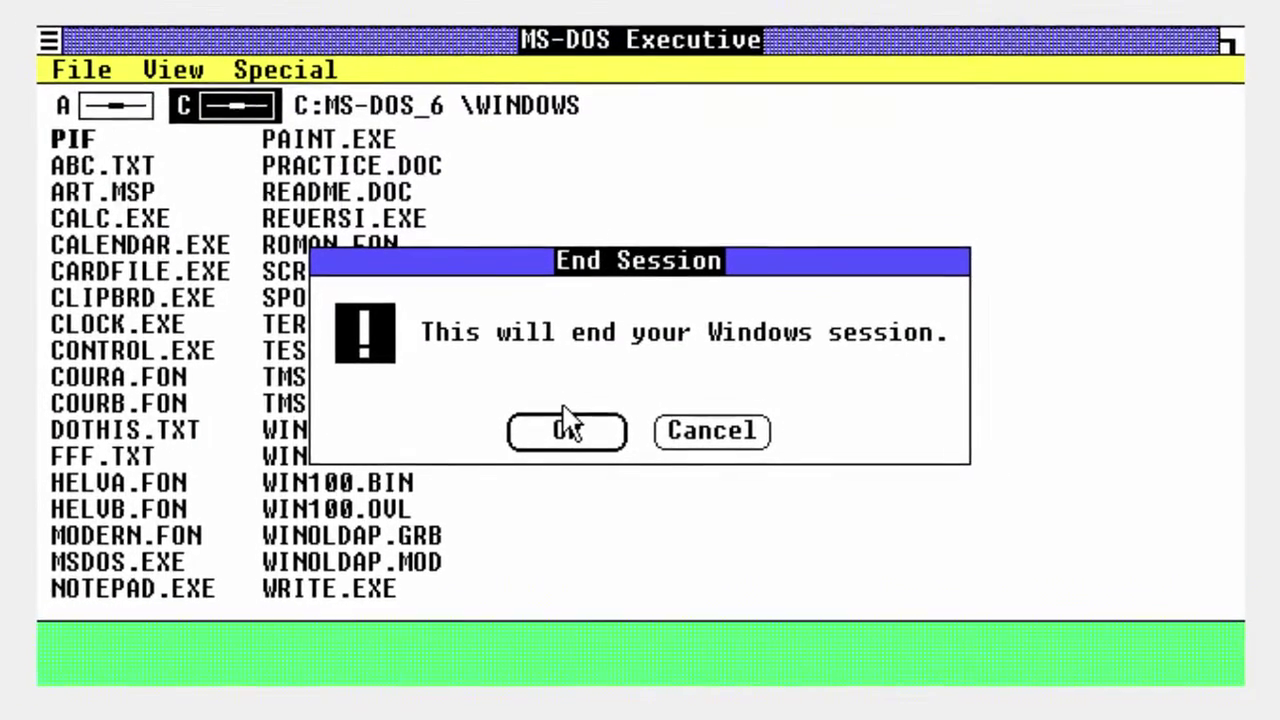
left_click(568, 428)
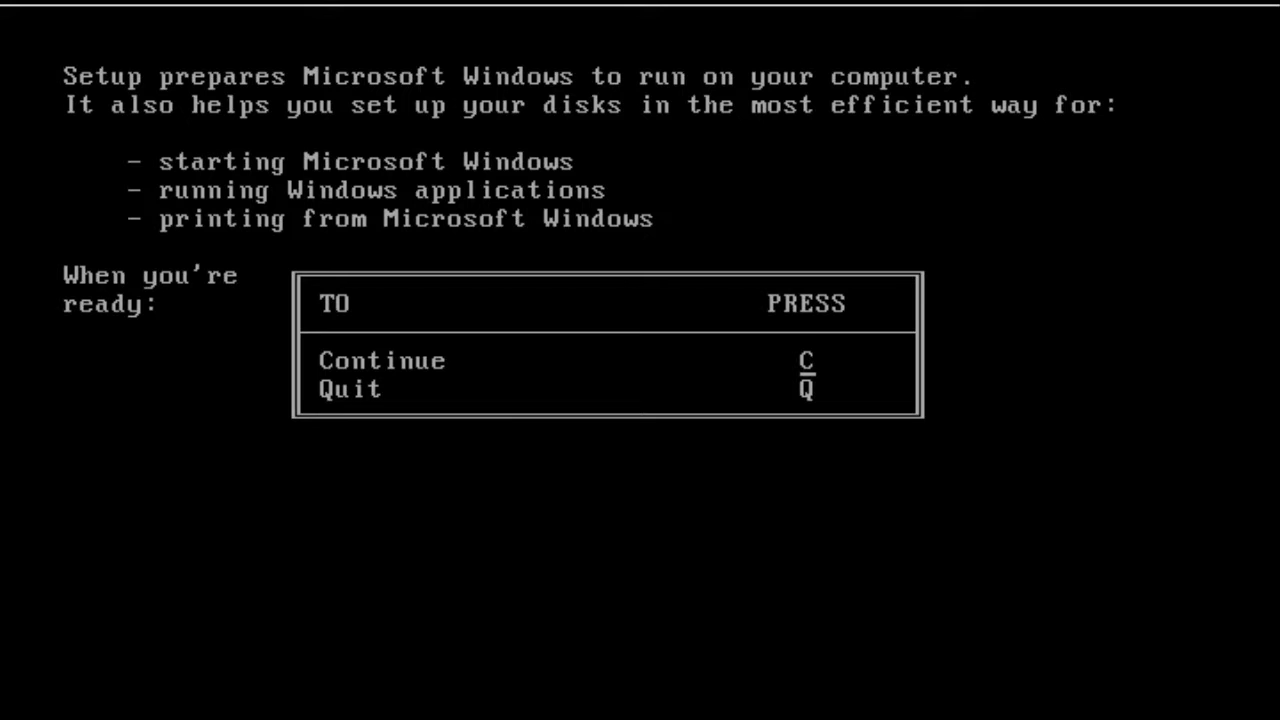
Configure Windows Setup for a United States keyboard, Microsoft Mouse (Bus/Serial) and EGA (more than 64K) with Enhanced Color Display.
key("c")
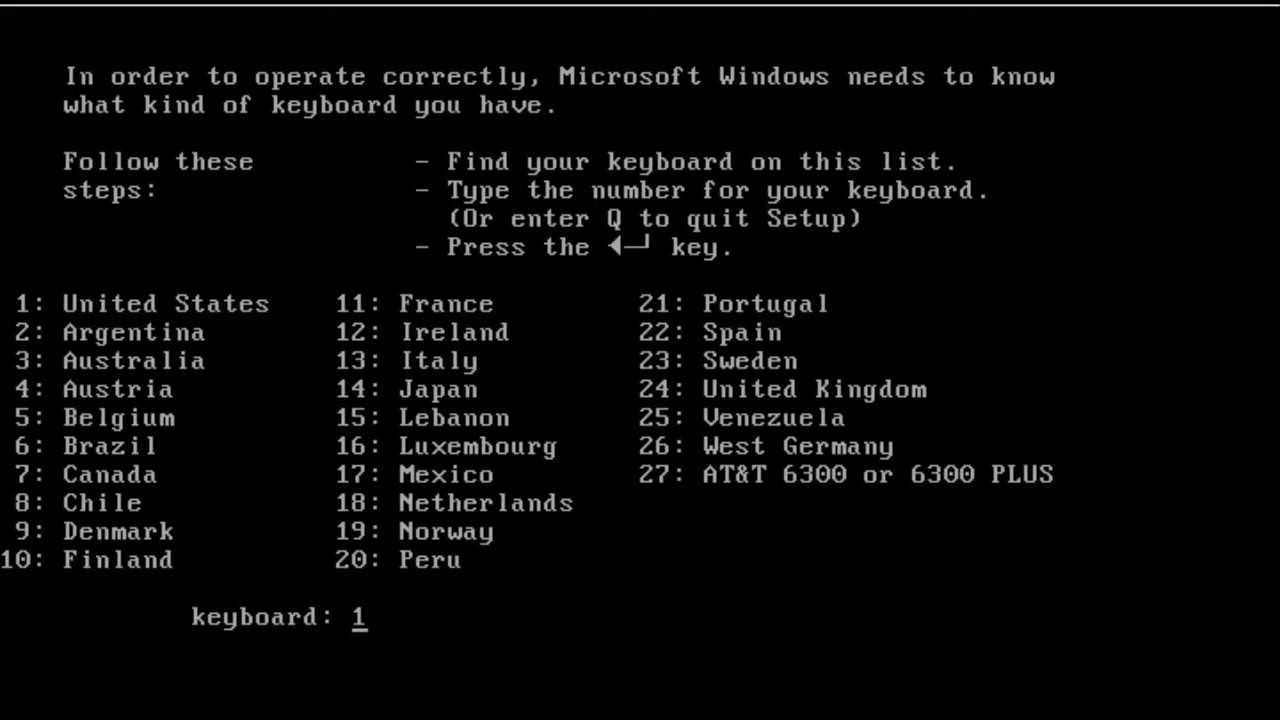
type("1")
key("Return")
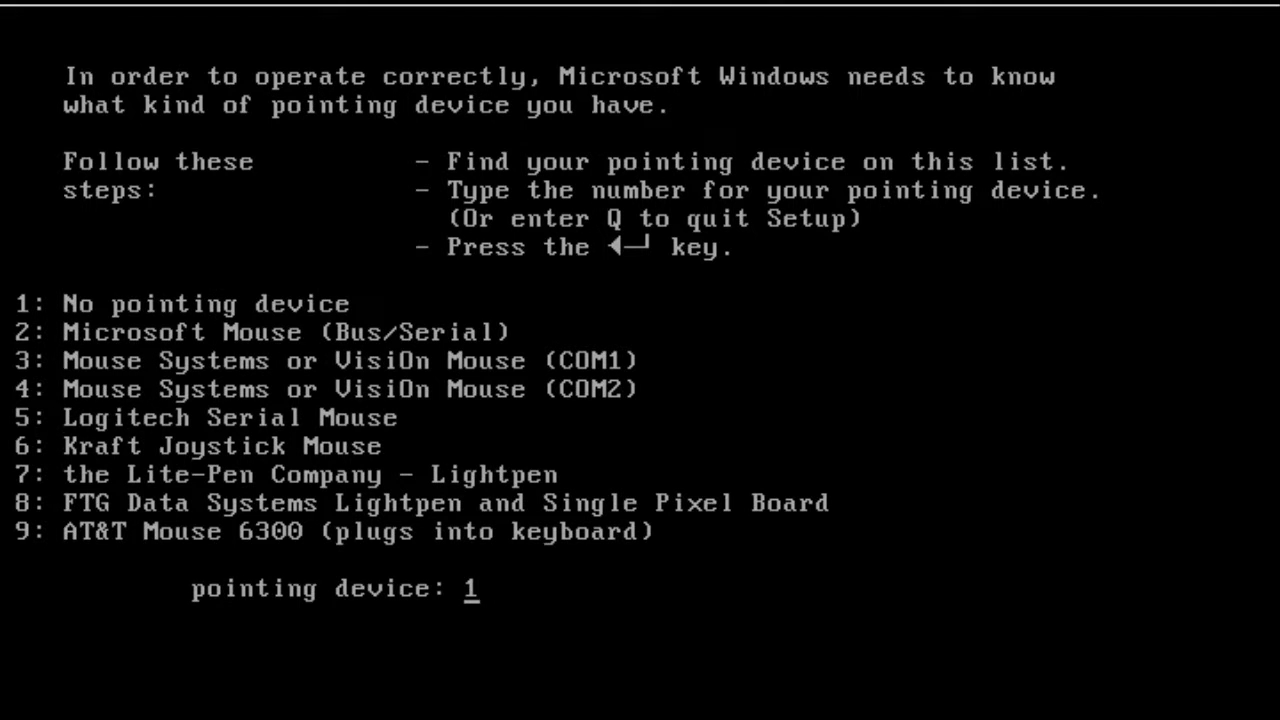
type("2")
key("Return")
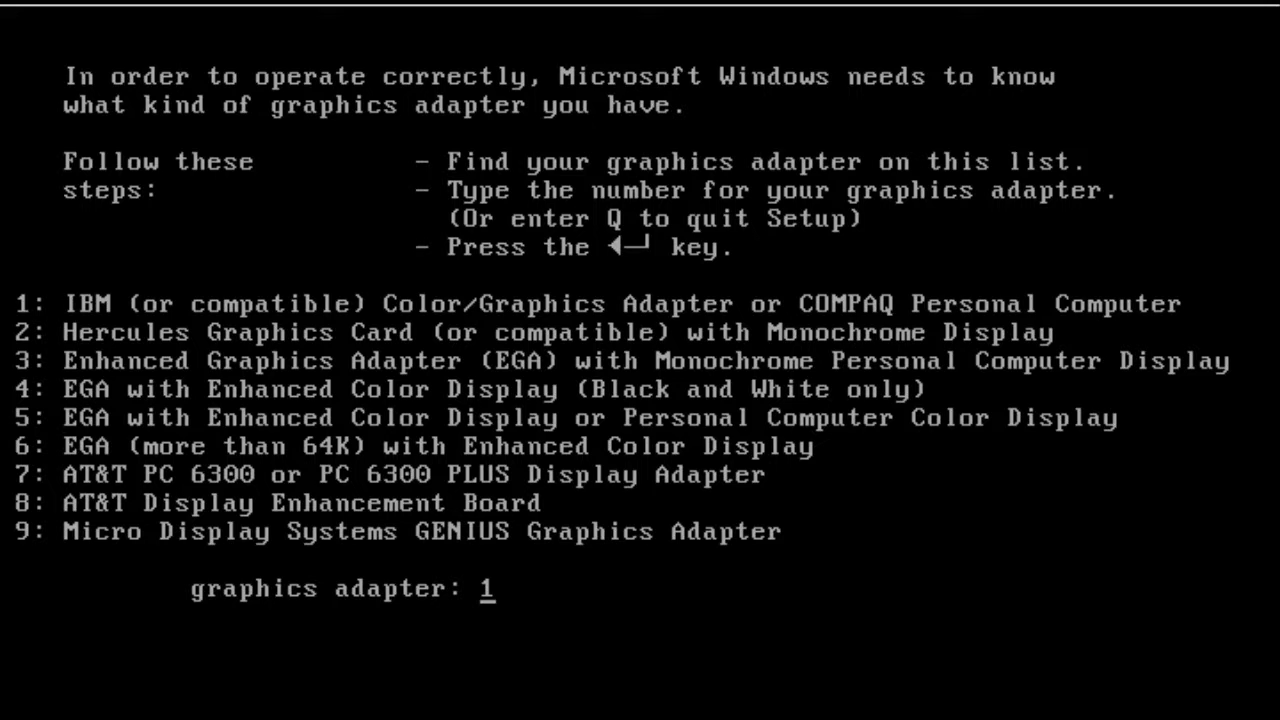
type("6")
key("Return")
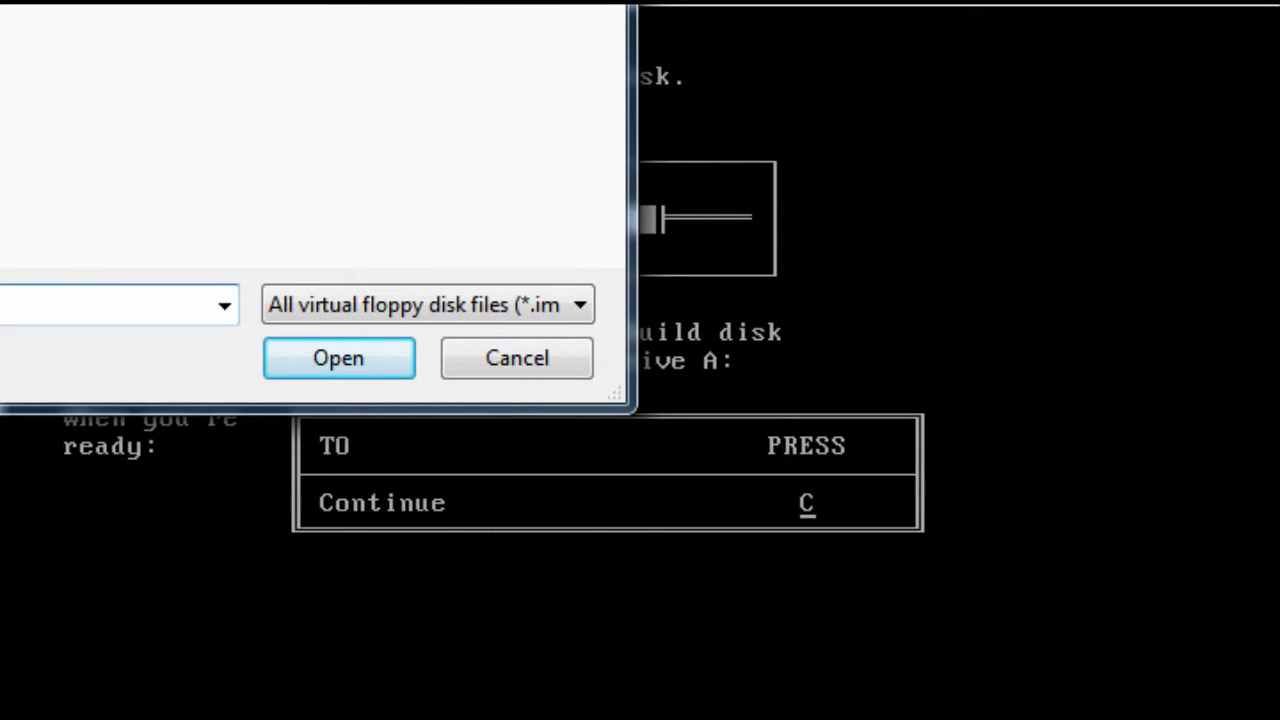
Insert the Build disk and the Utilities disk images in drive A when Setup requests them, continuing after each.
key("Return")
key("c")
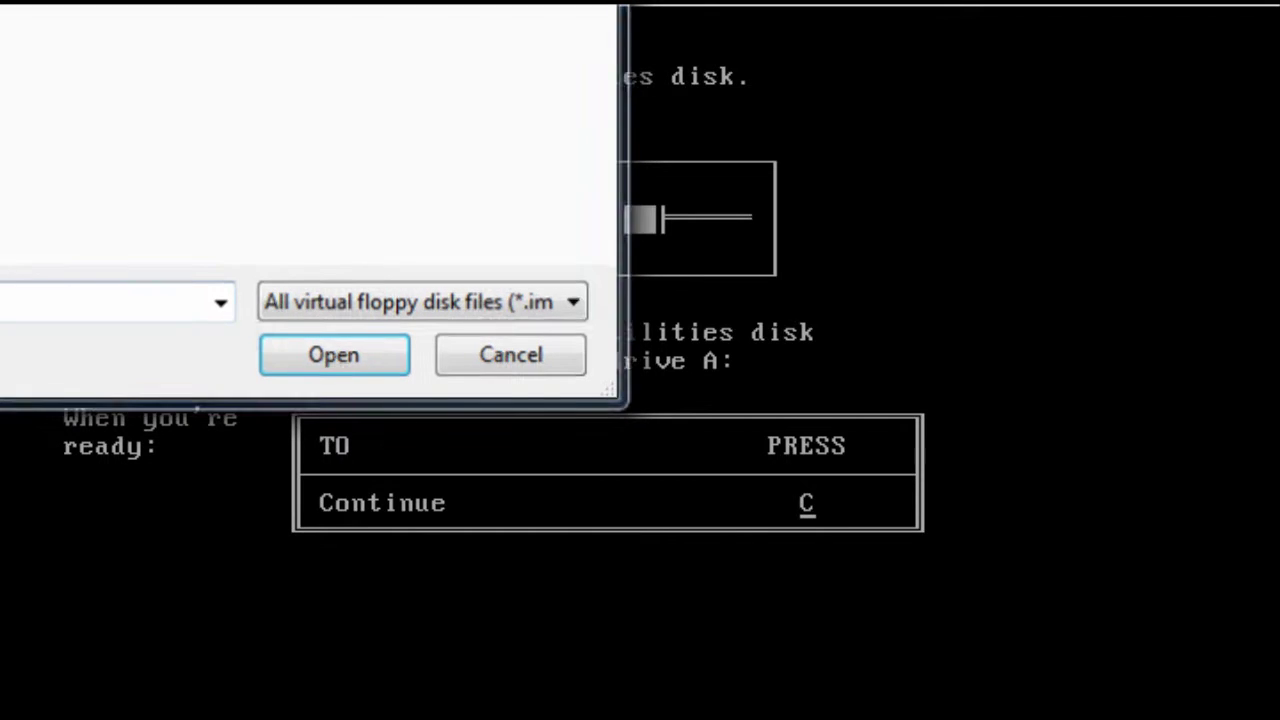
key("Return")
key("c")
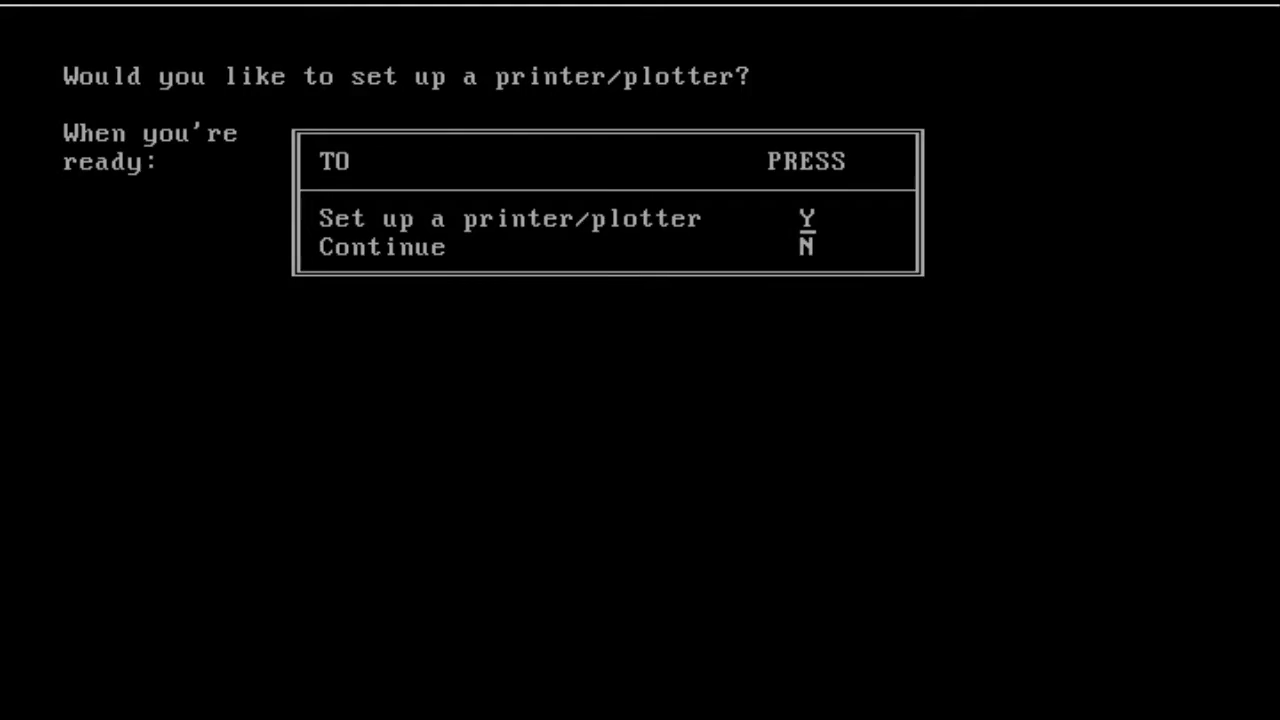
Skip printer/plotter setup and supply the Font, Desktop Applications and Write Program disks to finish copying files.
key("n")
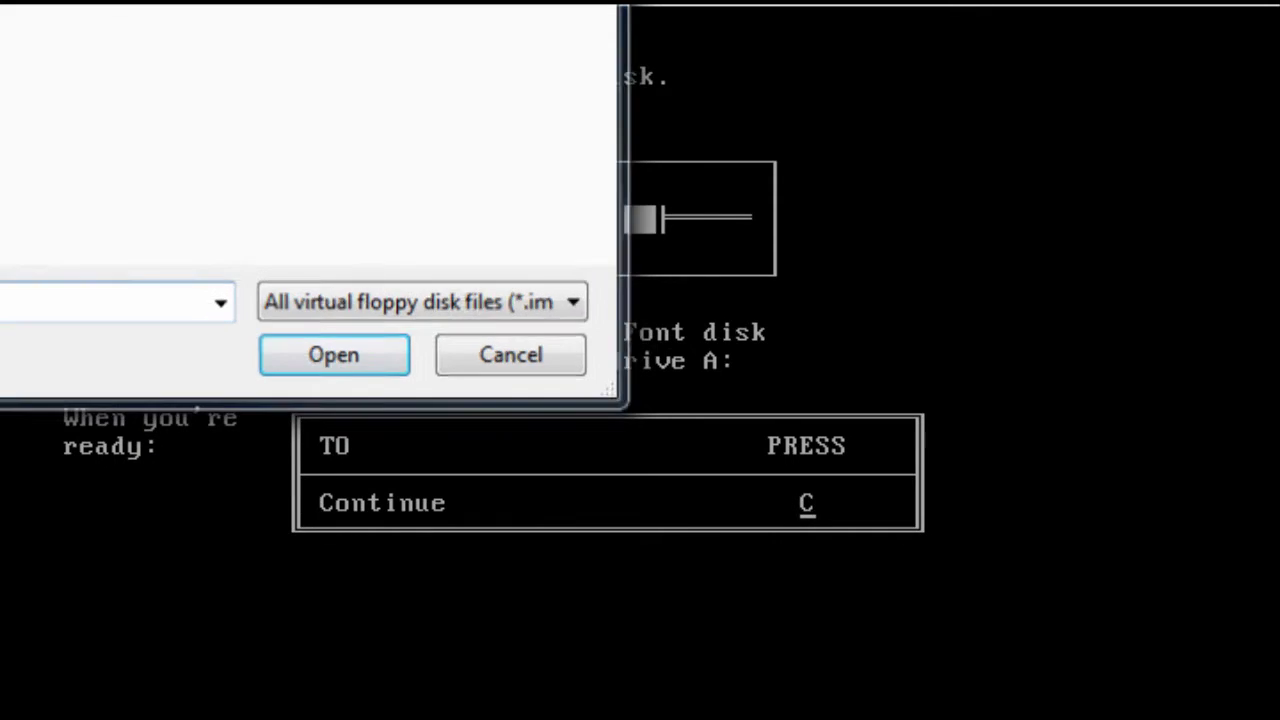
key("Return")
key("c")
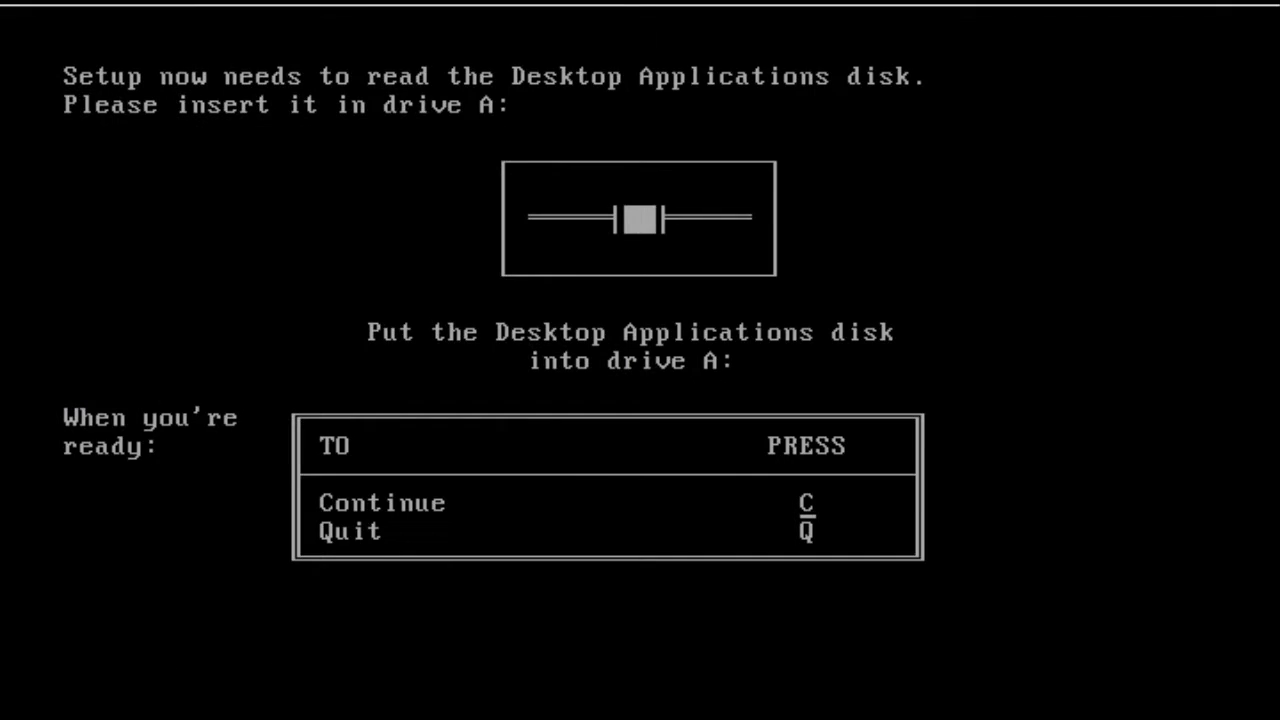
key("c")
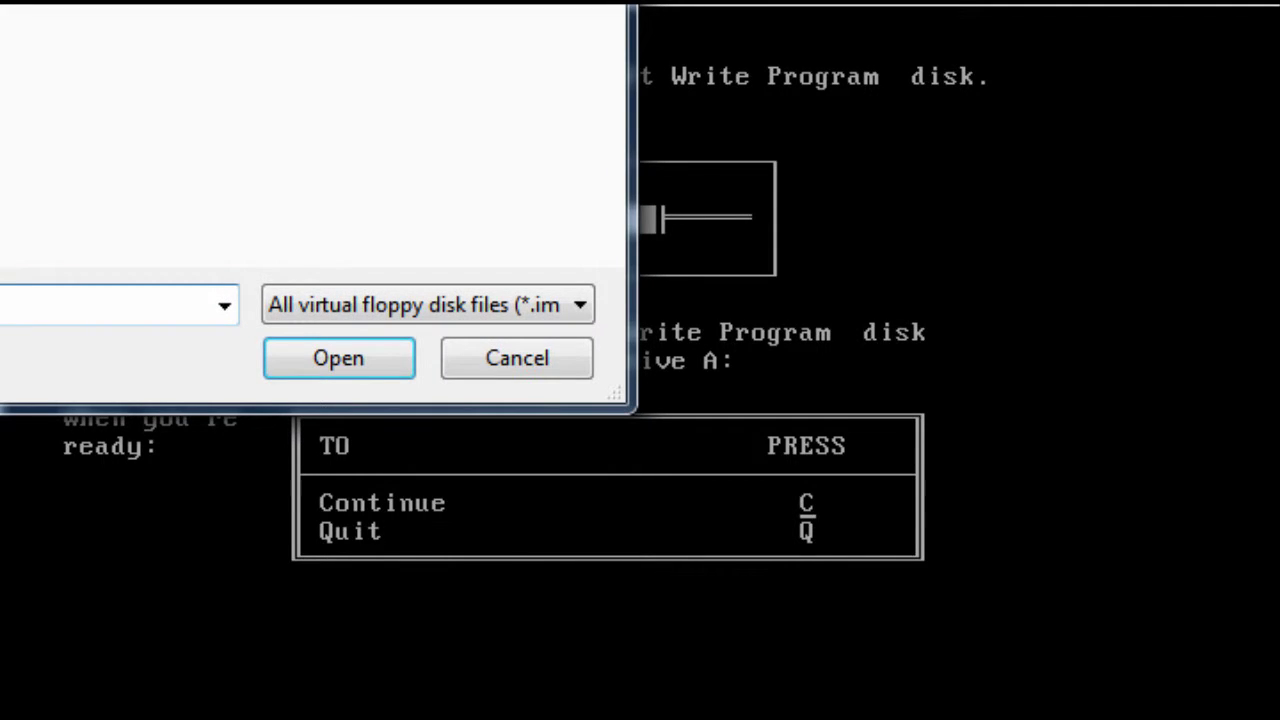
key("Return")
key("c")
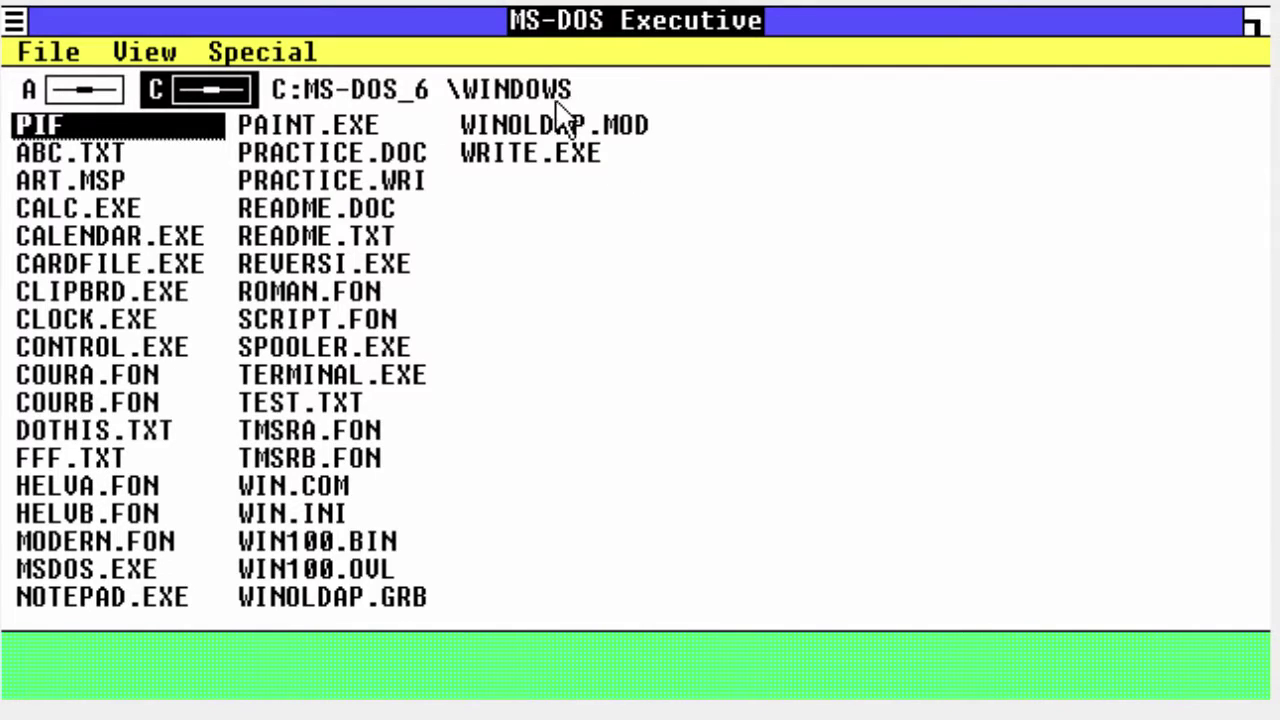
Launch WRITE.EXE to view its blank document and close it again.
double_click(555, 150)
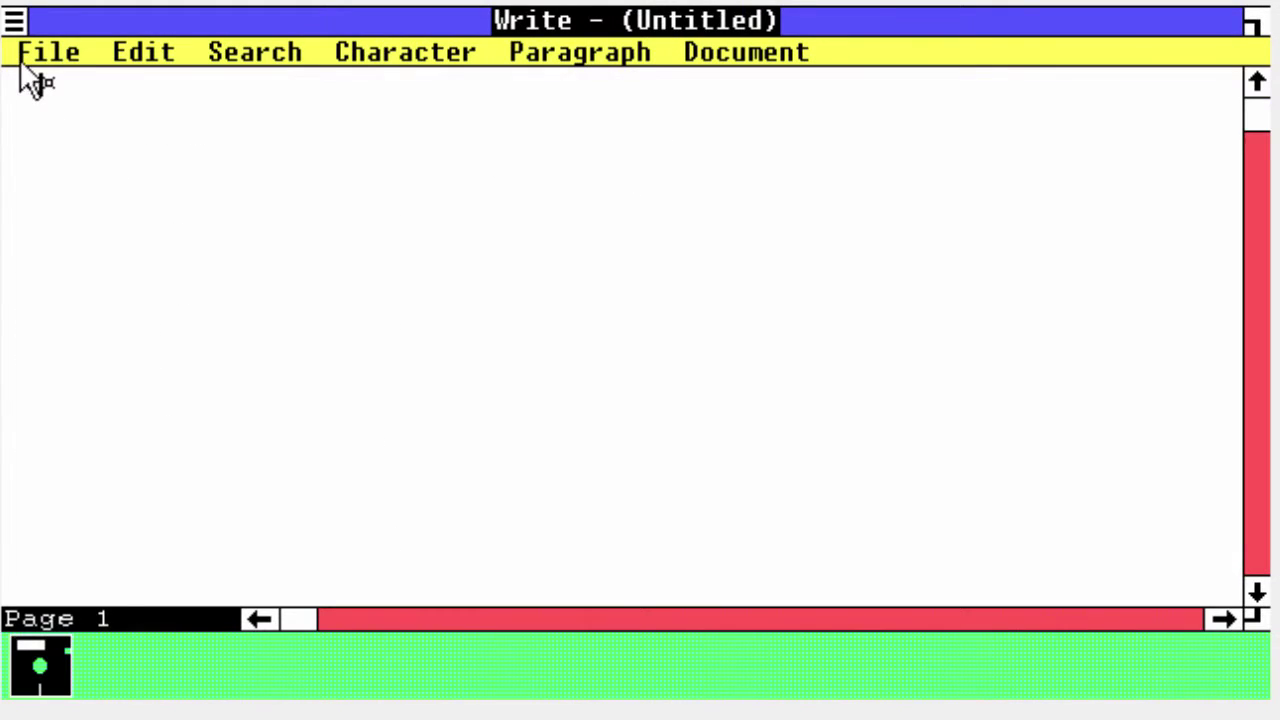
left_click(14, 20)
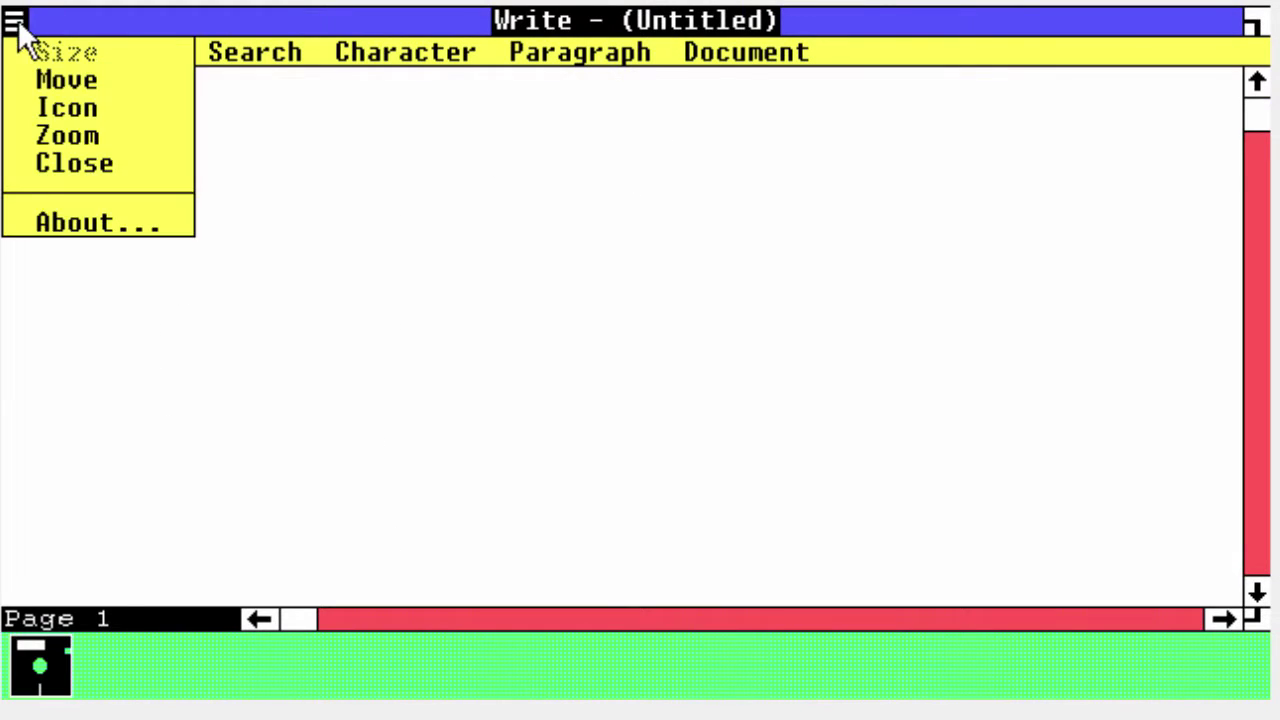
left_click(62, 163)
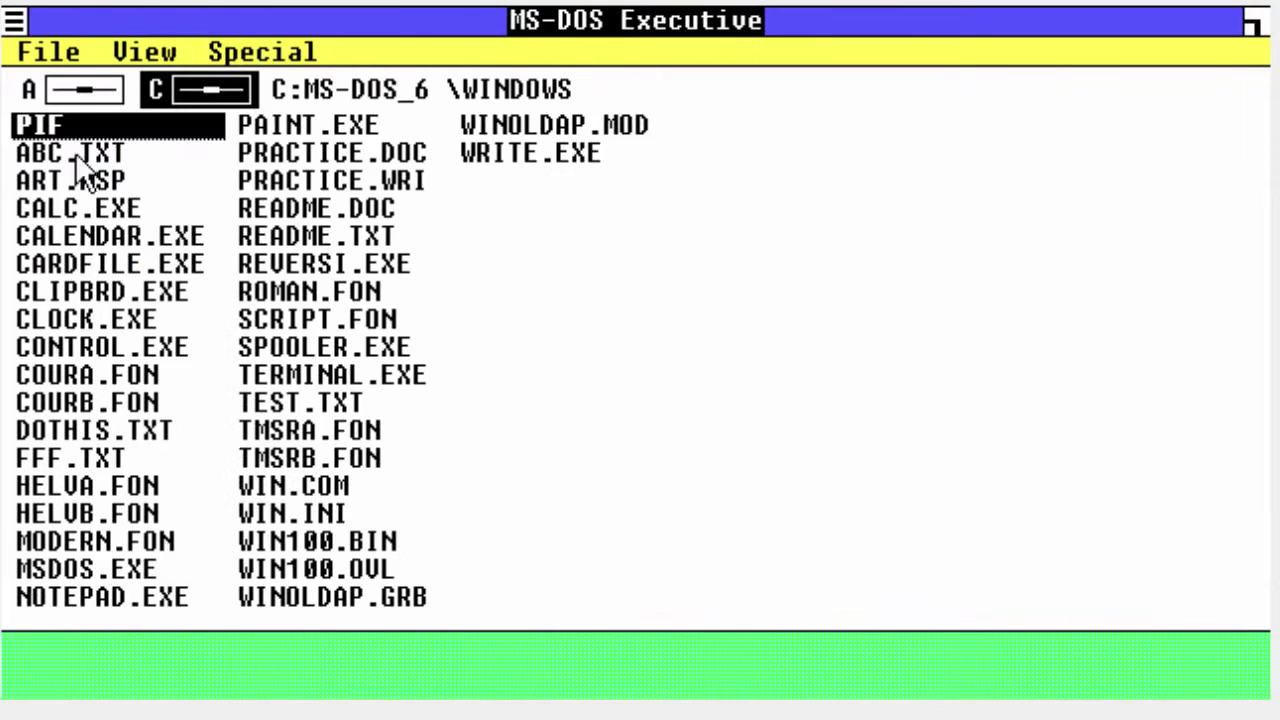
Check the Windows version in MS-DOS Executive's About box and dismiss it.
left_click(14, 22)
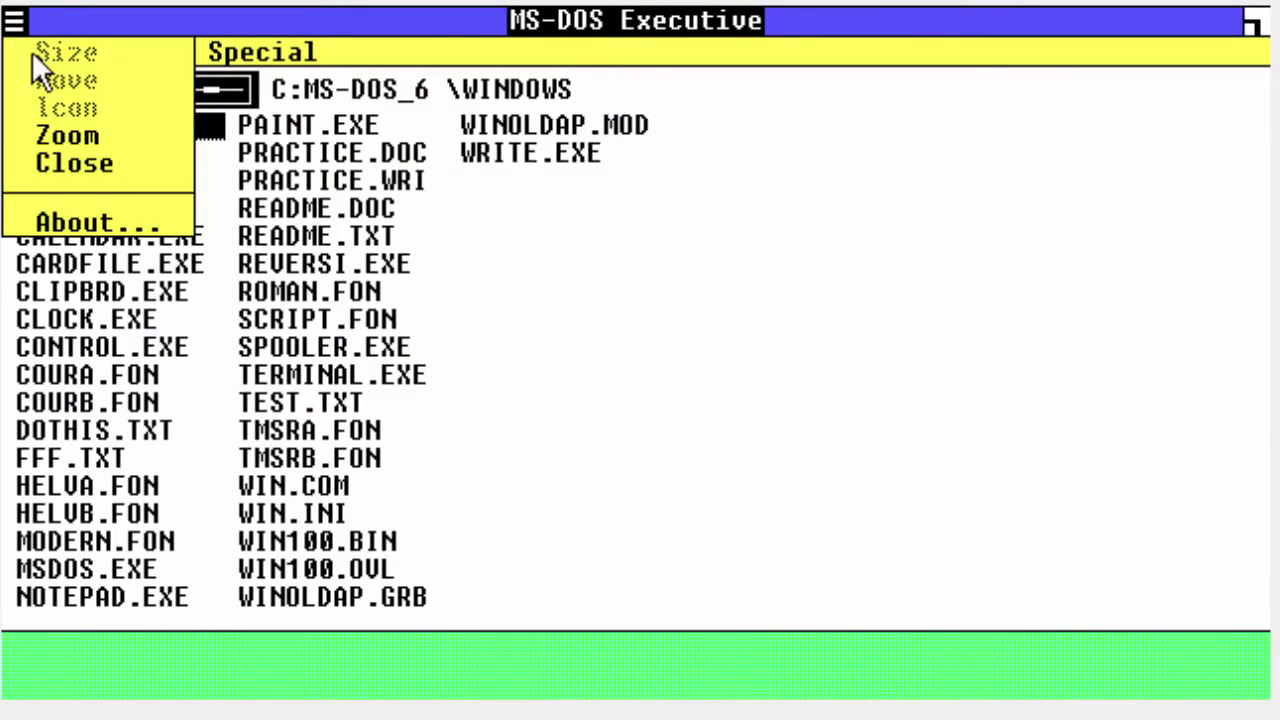
left_click(55, 218)
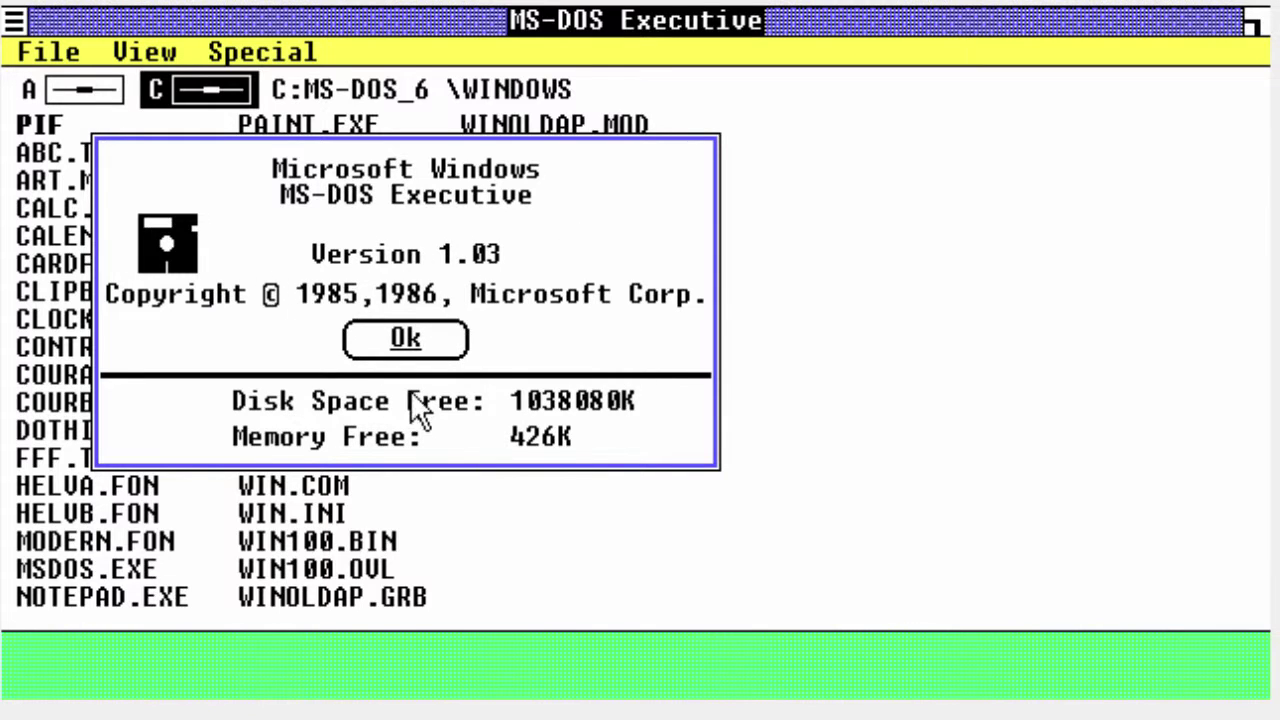
left_click(412, 350)
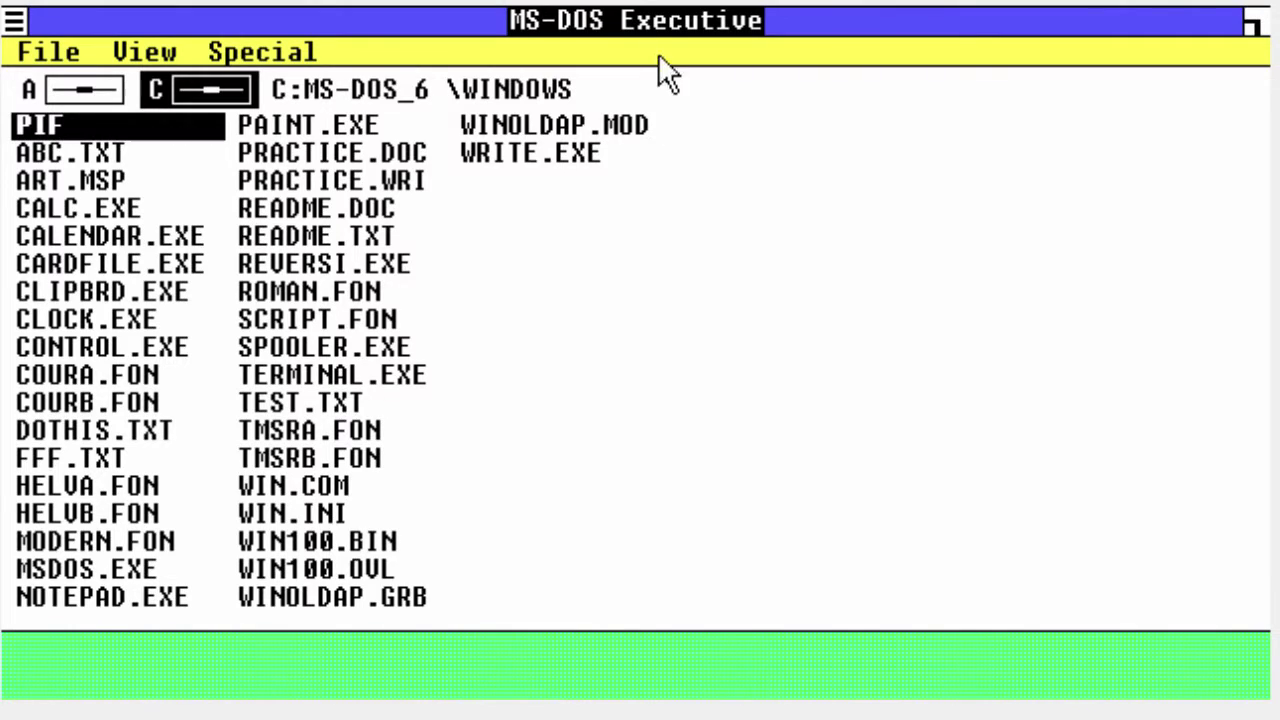
Launch CLOCK.EXE and leave it as an icon, and try a red opening move in REVERSI.EXE before closing the game.
double_click(93, 328)
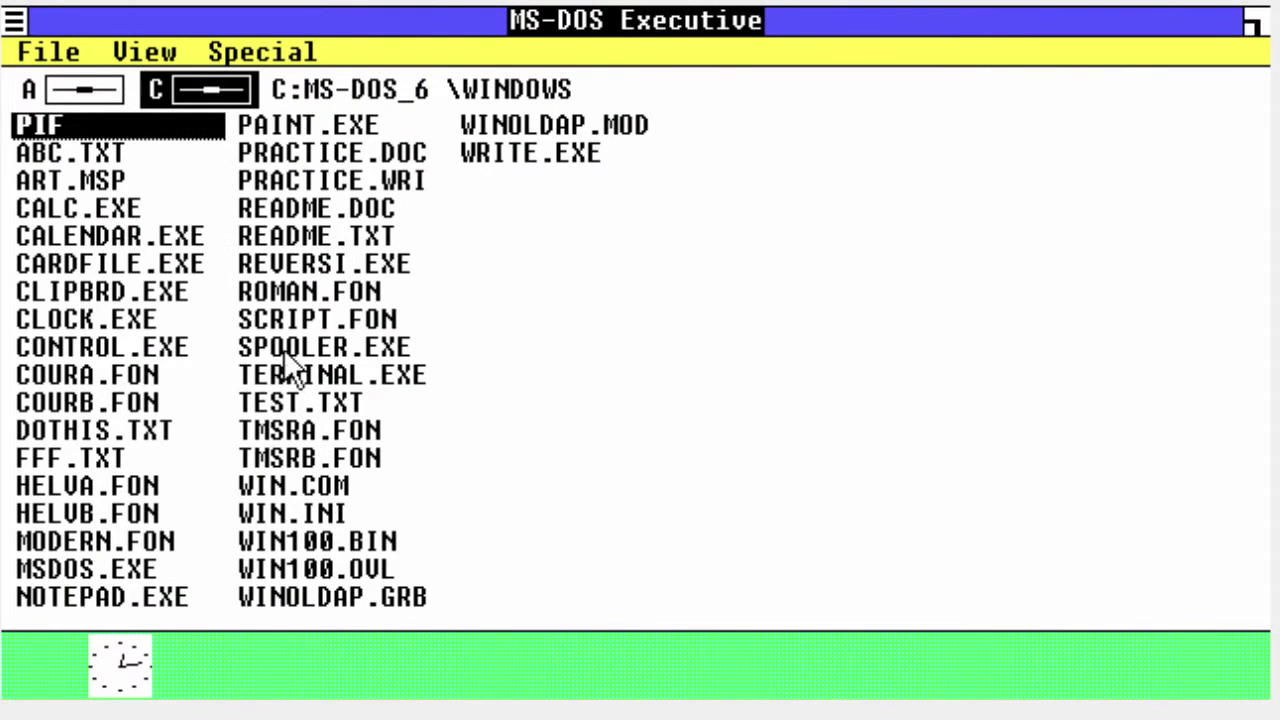
double_click(316, 262)
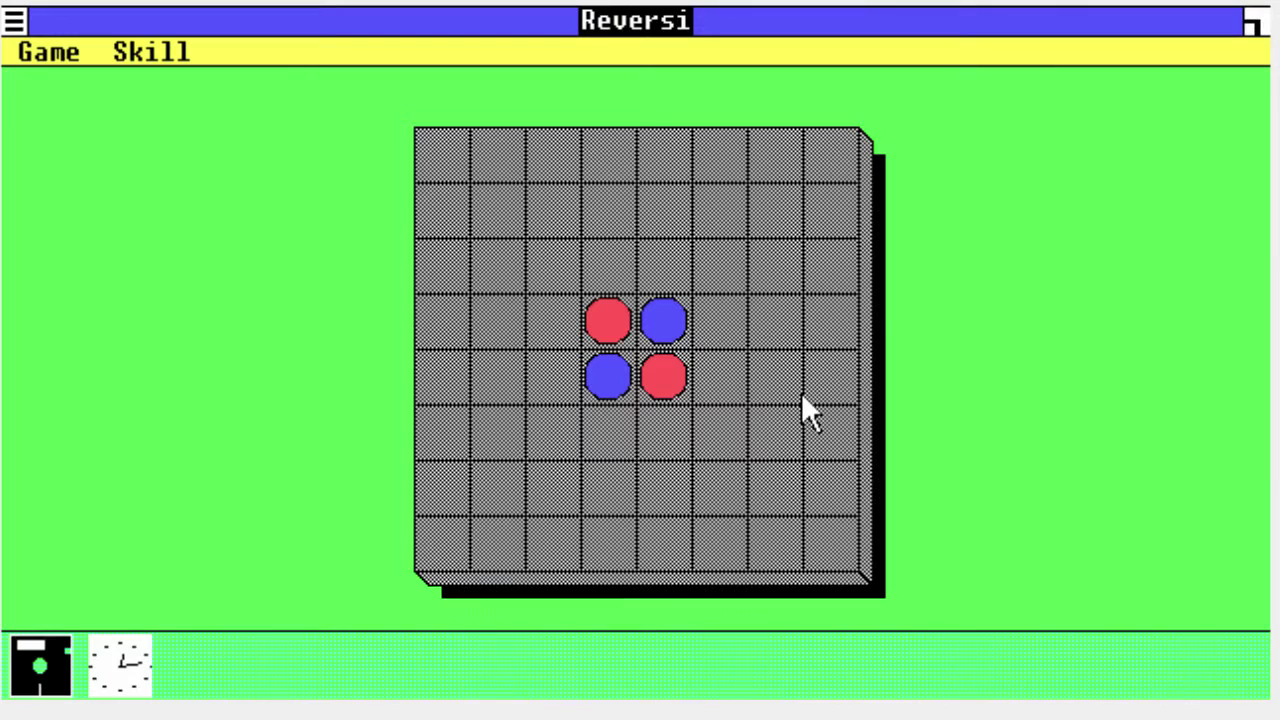
left_click(528, 362)
left_click(554, 331)
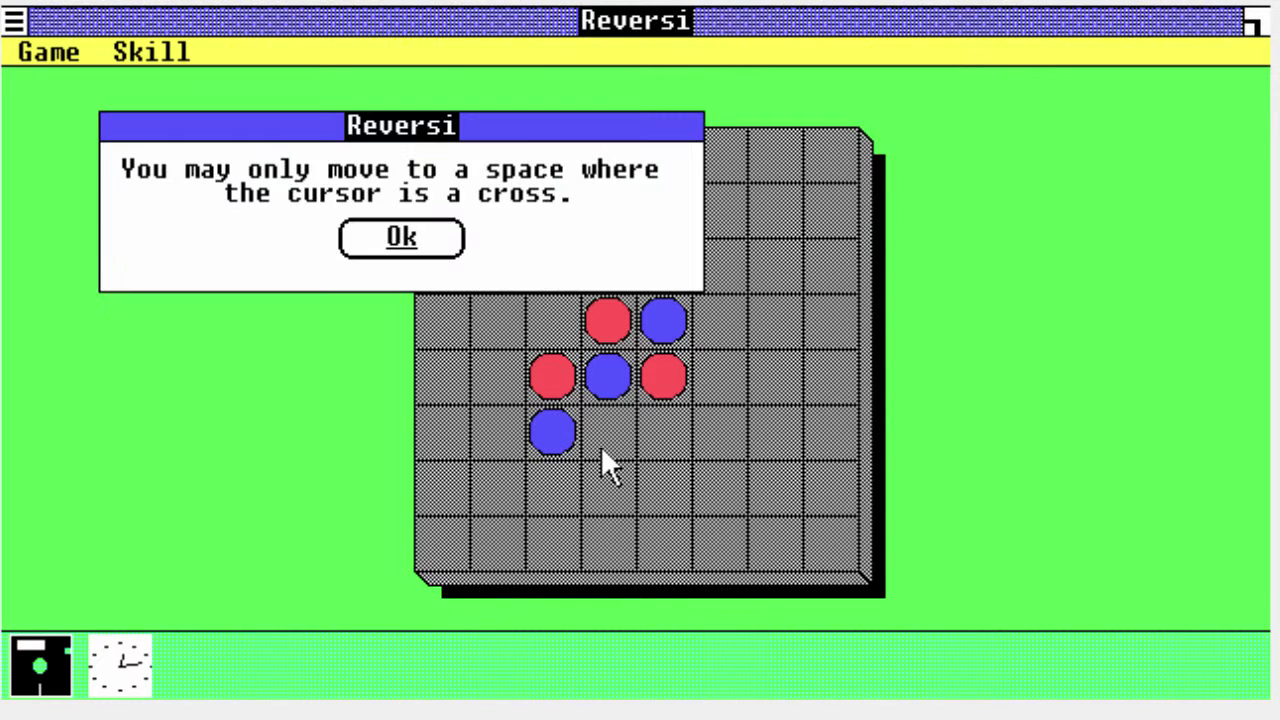
left_click(430, 245)
left_click(14, 20)
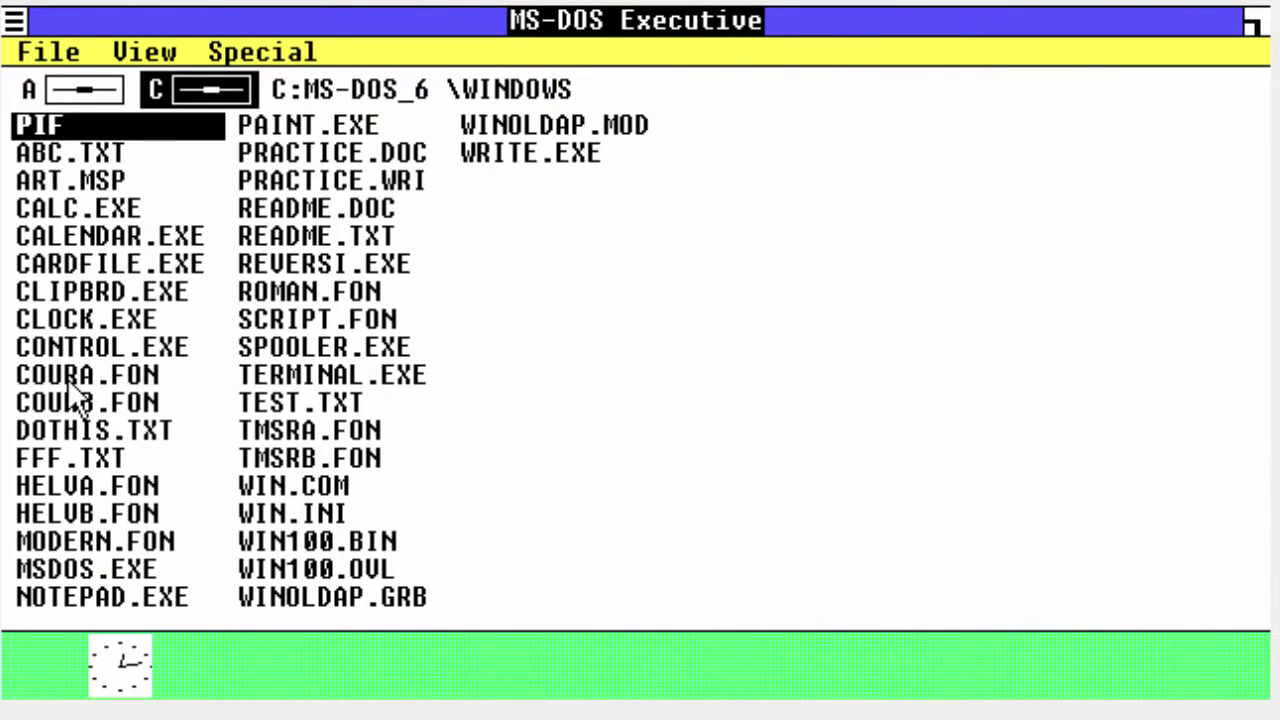
Open DOTHIS.TXT, and try to run HELVA.FON, dismissing the message.
double_click(62, 430)
double_click(121, 490)
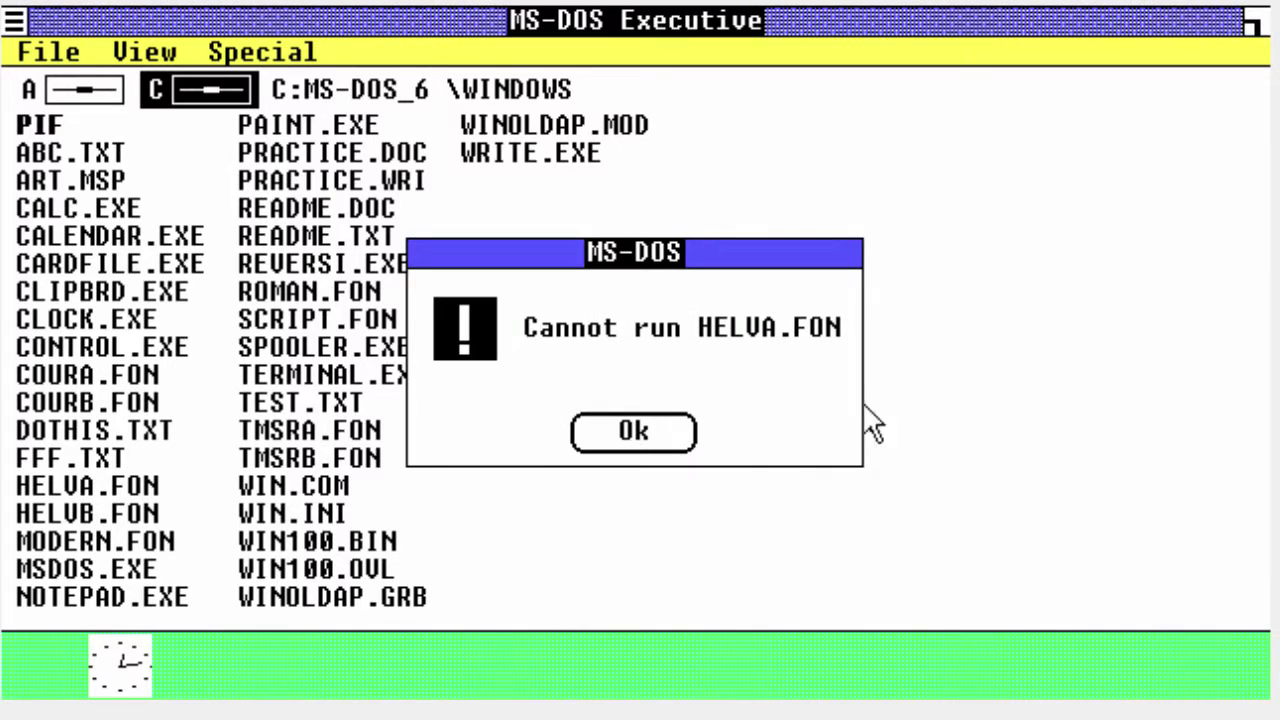
left_click(614, 436)
Launch TERMINAL.EXE to view its empty session and close it again.
double_click(361, 366)
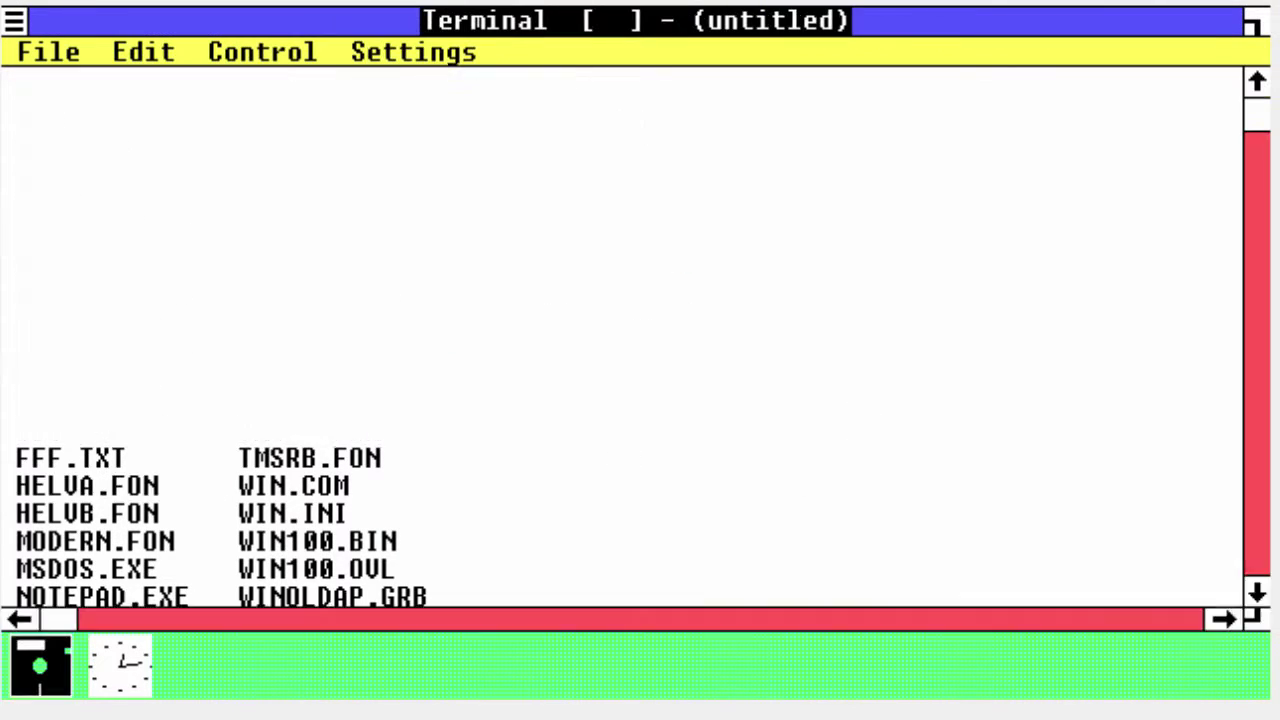
left_click(16, 28)
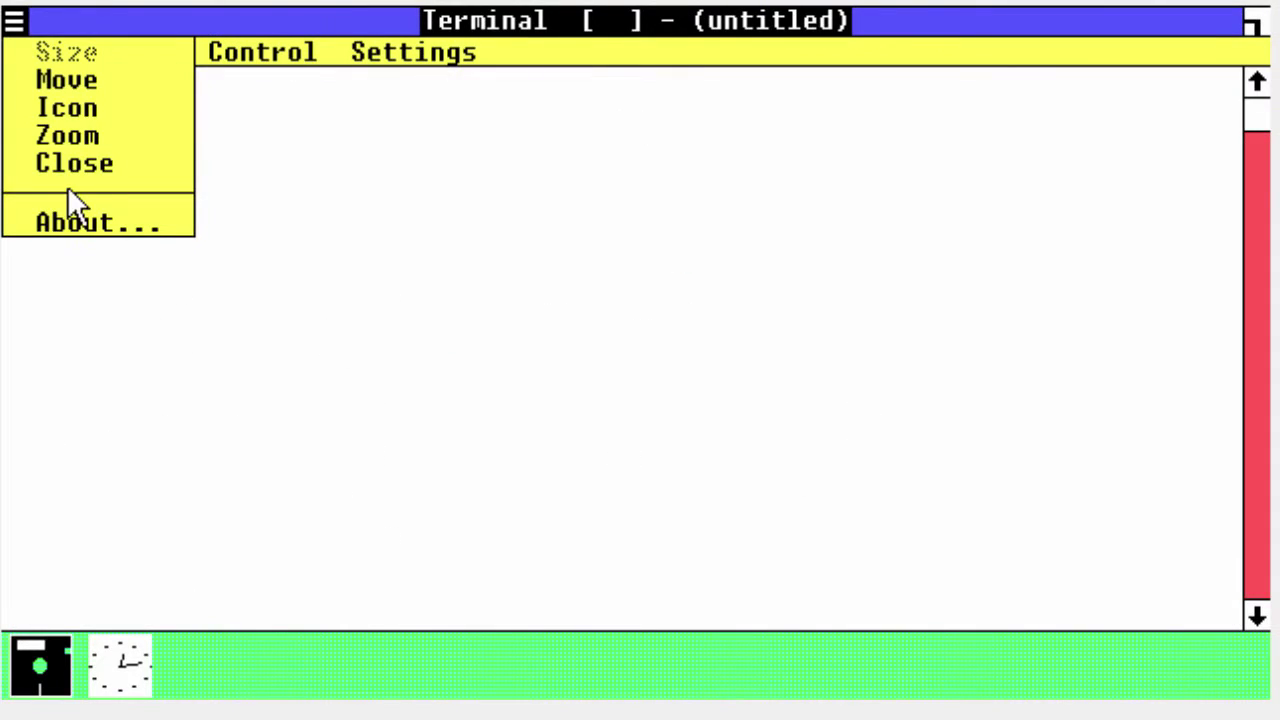
left_click(94, 166)
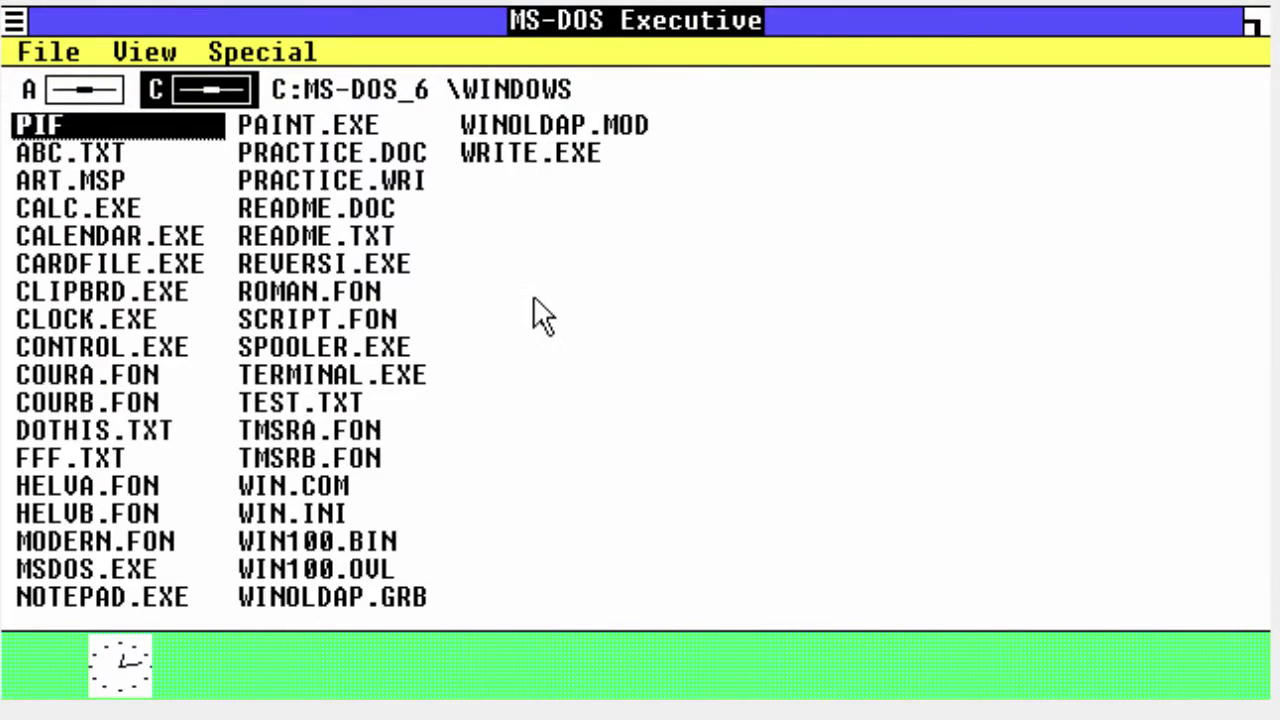
Try to run SPOOLER.EXE and WINOLDAP.MOD from the WINDOWS directory.
double_click(365, 348)
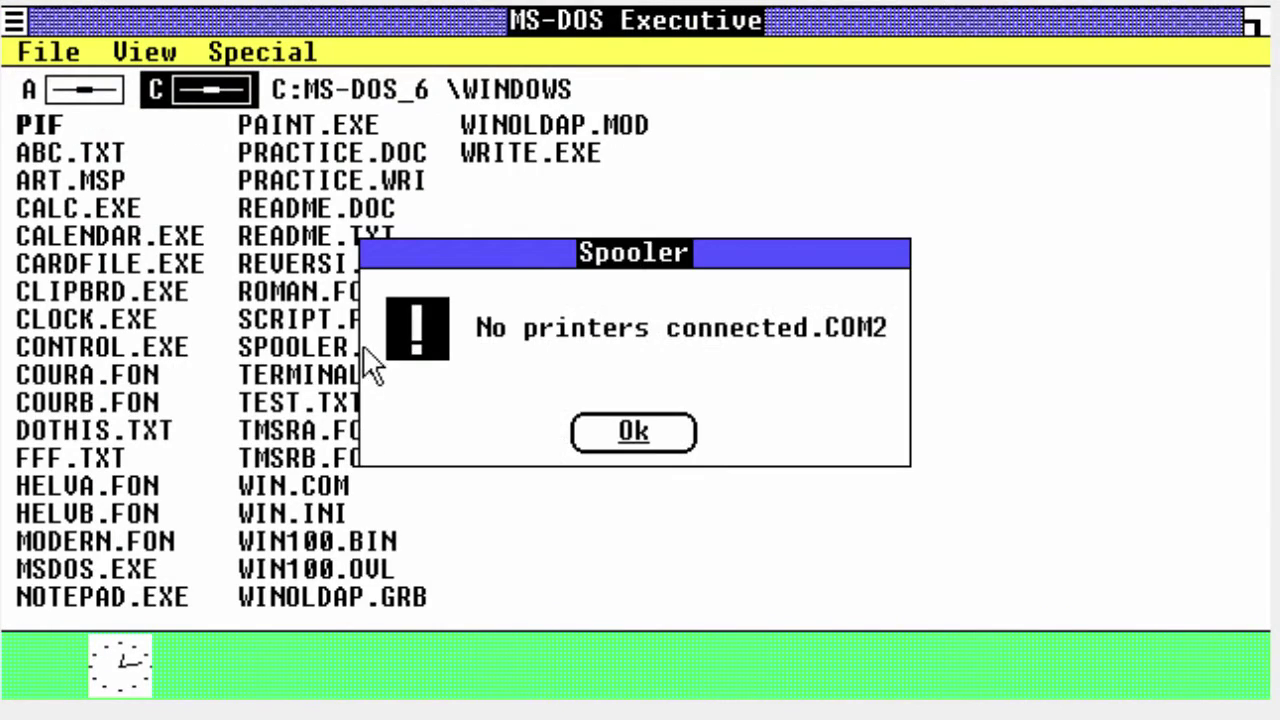
left_click(660, 418)
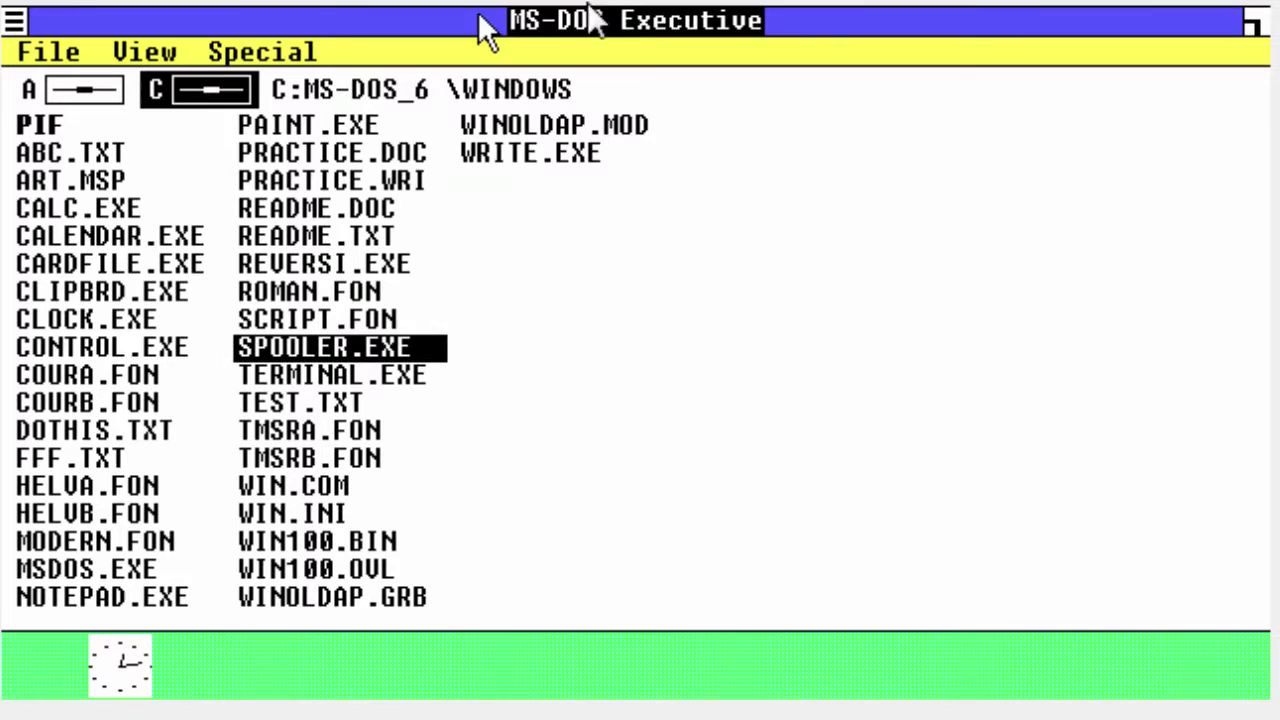
double_click(515, 122)
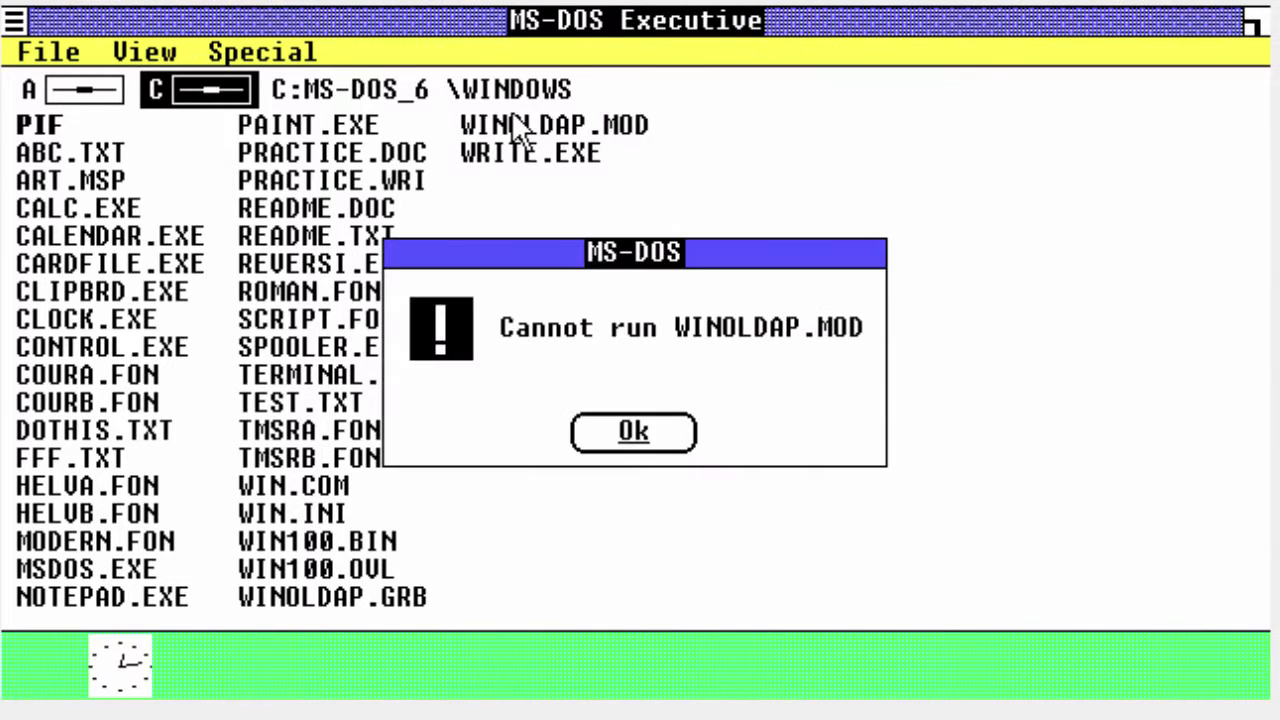
Dismiss the WINOLDAP.MOD message and try to run WIN100.BIN from the WINDOWS directory.
left_click(662, 428)
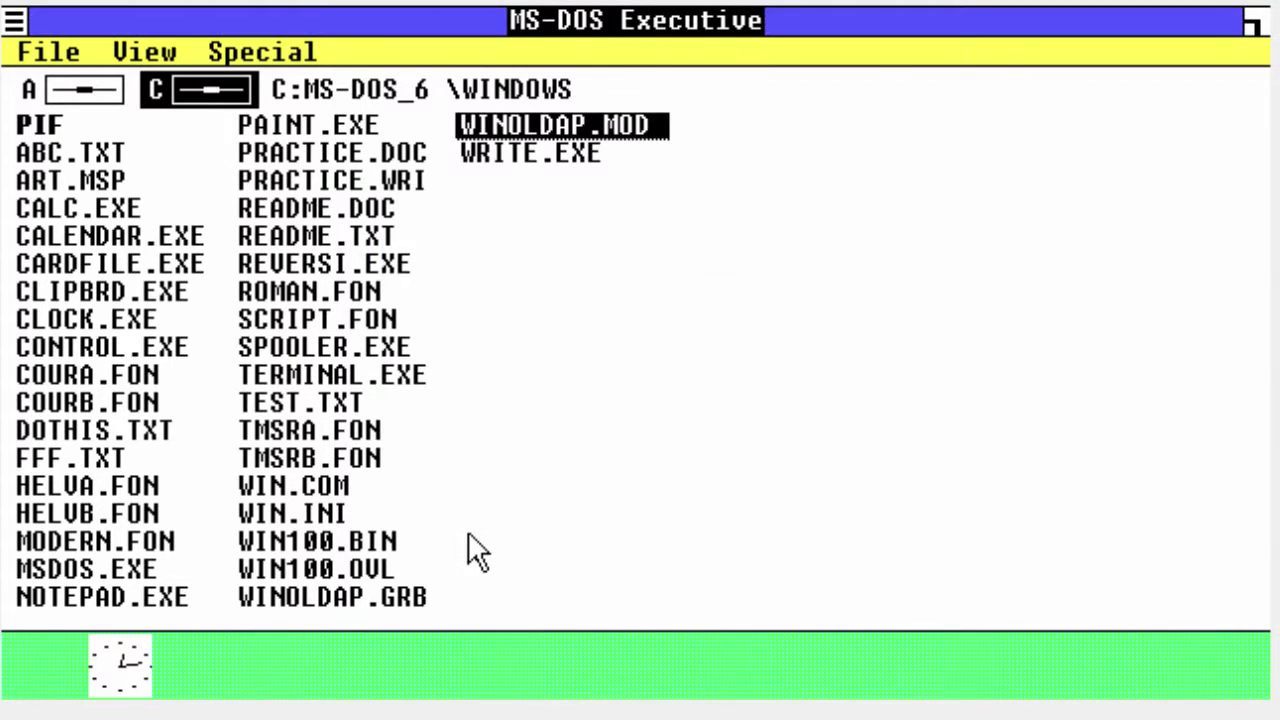
double_click(392, 541)
left_click(600, 438)
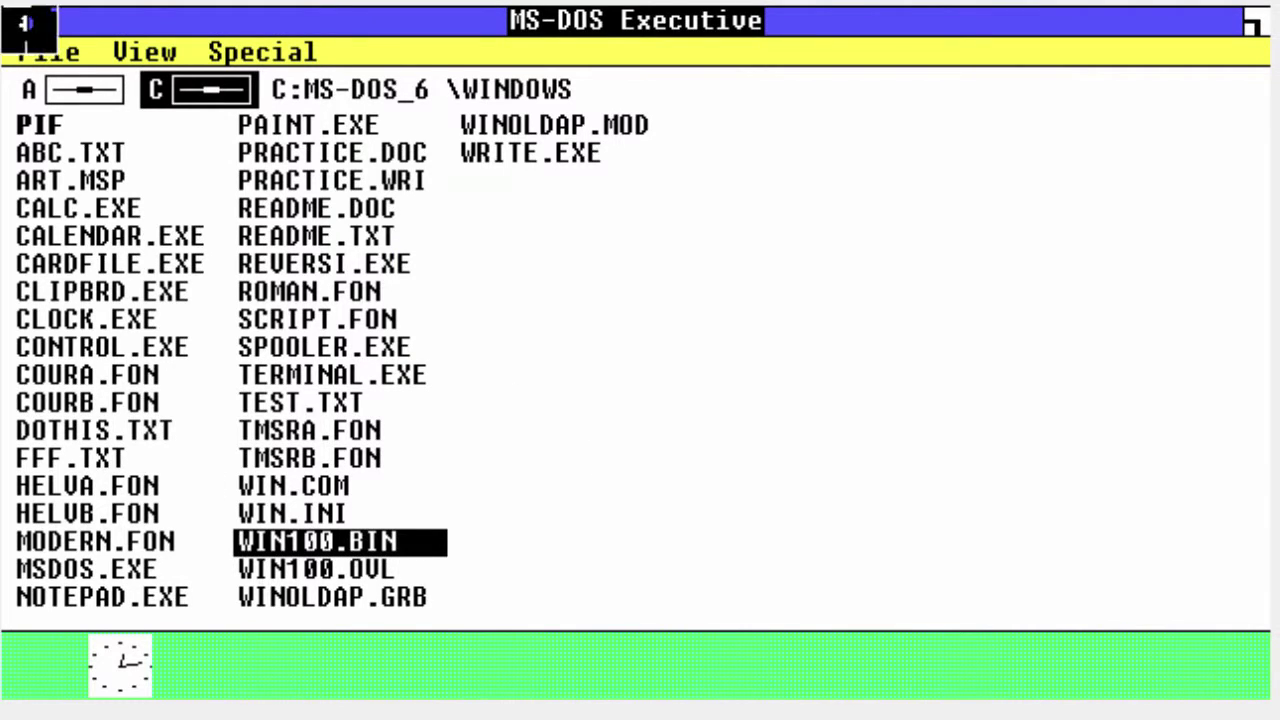
Close MS-DOS Executive and confirm ending the Windows session.
left_click(16, 20)
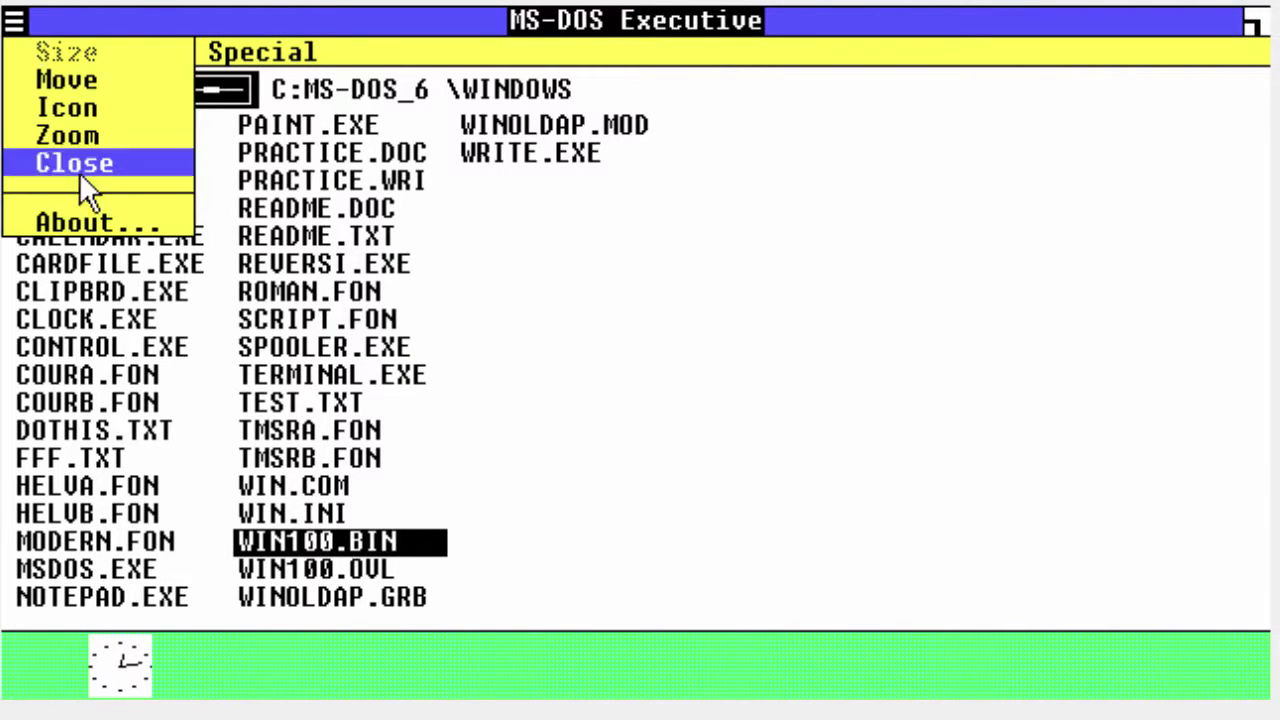
left_click(89, 170)
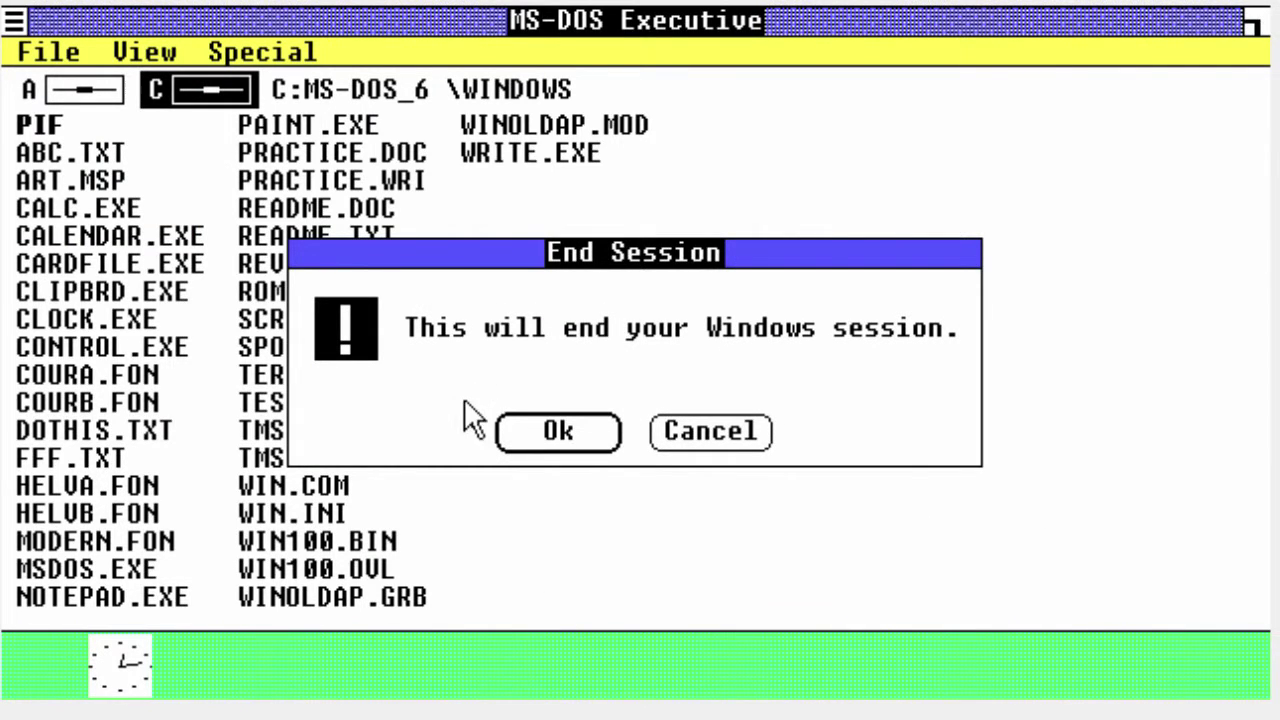
left_click(515, 431)
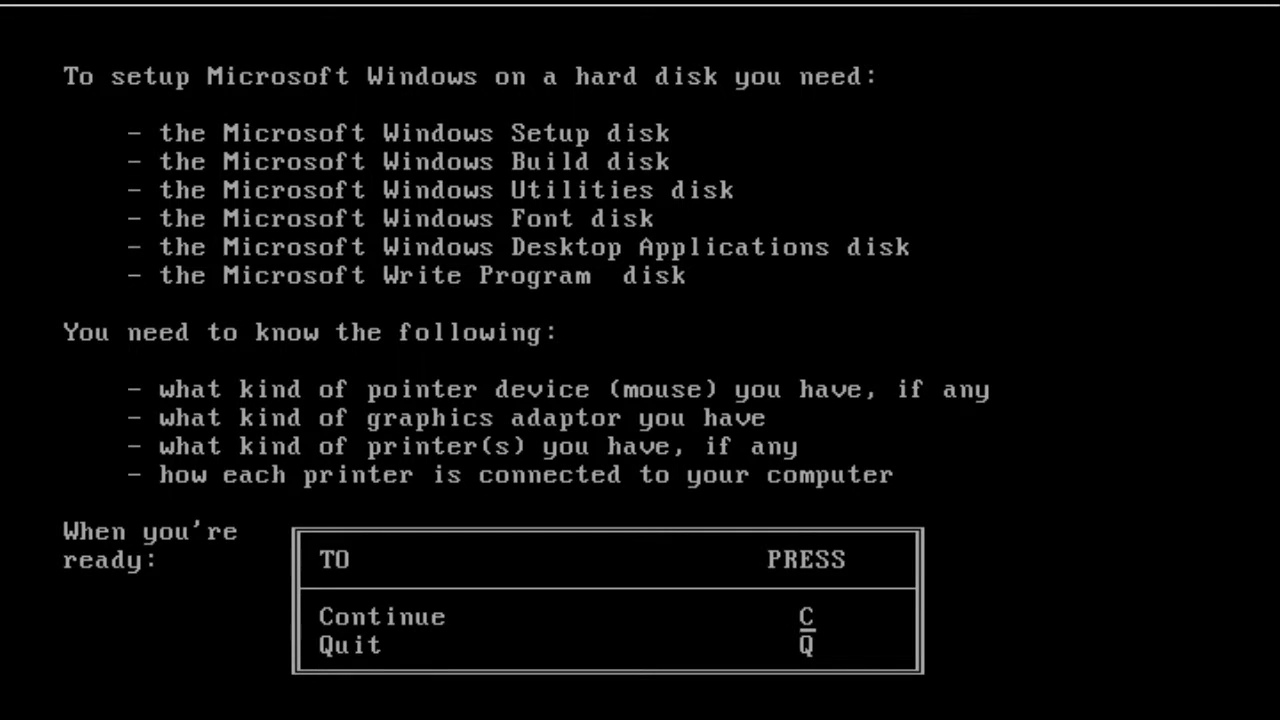
Configure Setup for the IBM and Compatibles (USA) keyboard, Microsoft Mouse (Bus/Serial) and EGA (more than 64K) with Enhanced Color Display.
key("c")
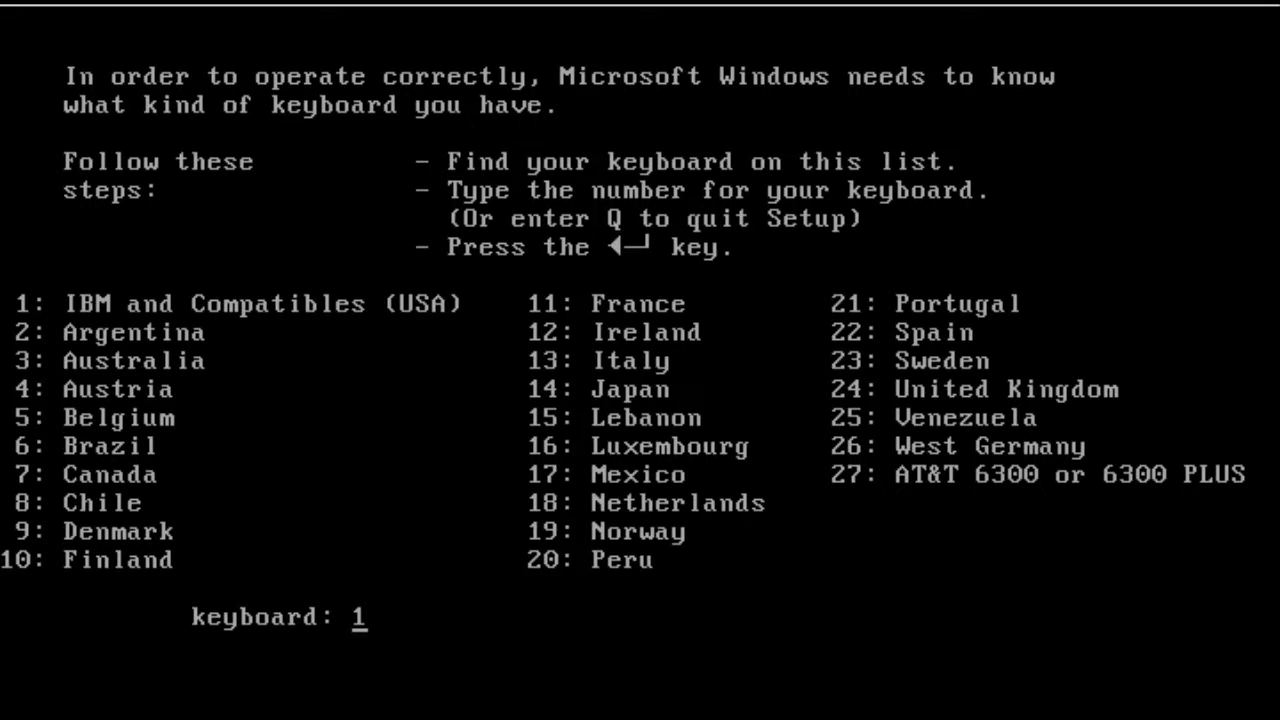
key("Return")
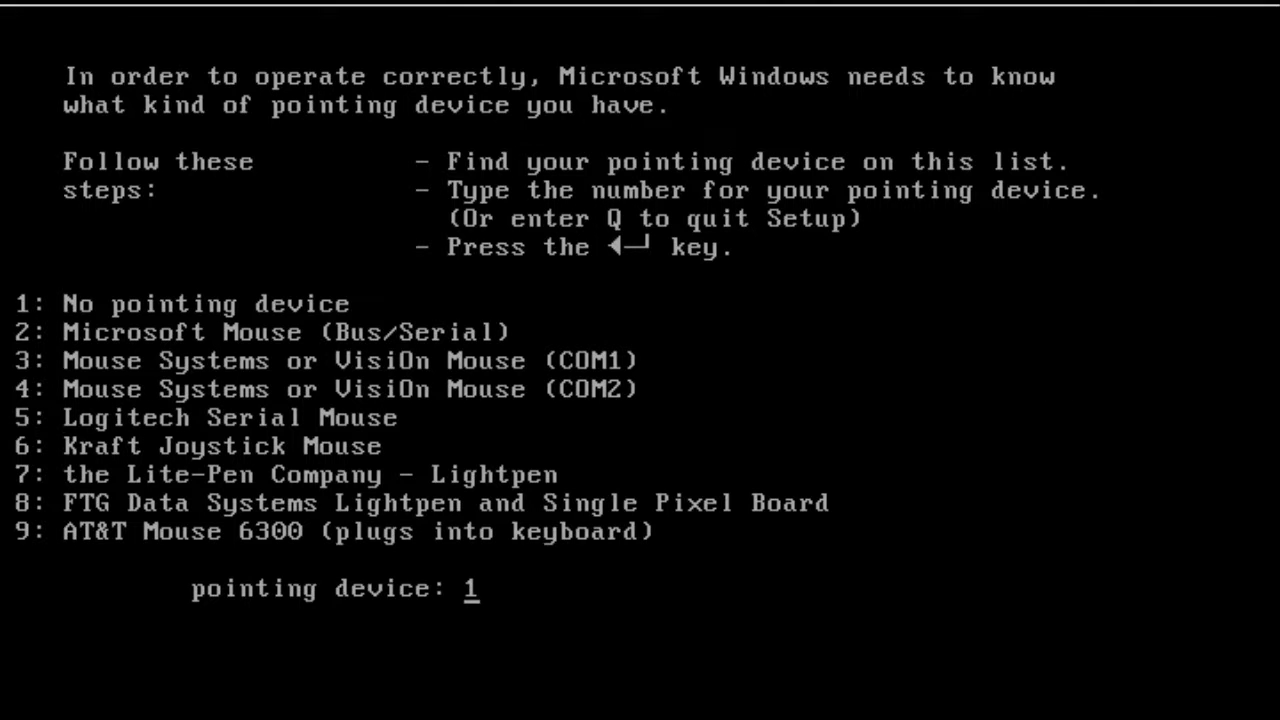
type("2")
key("Return")
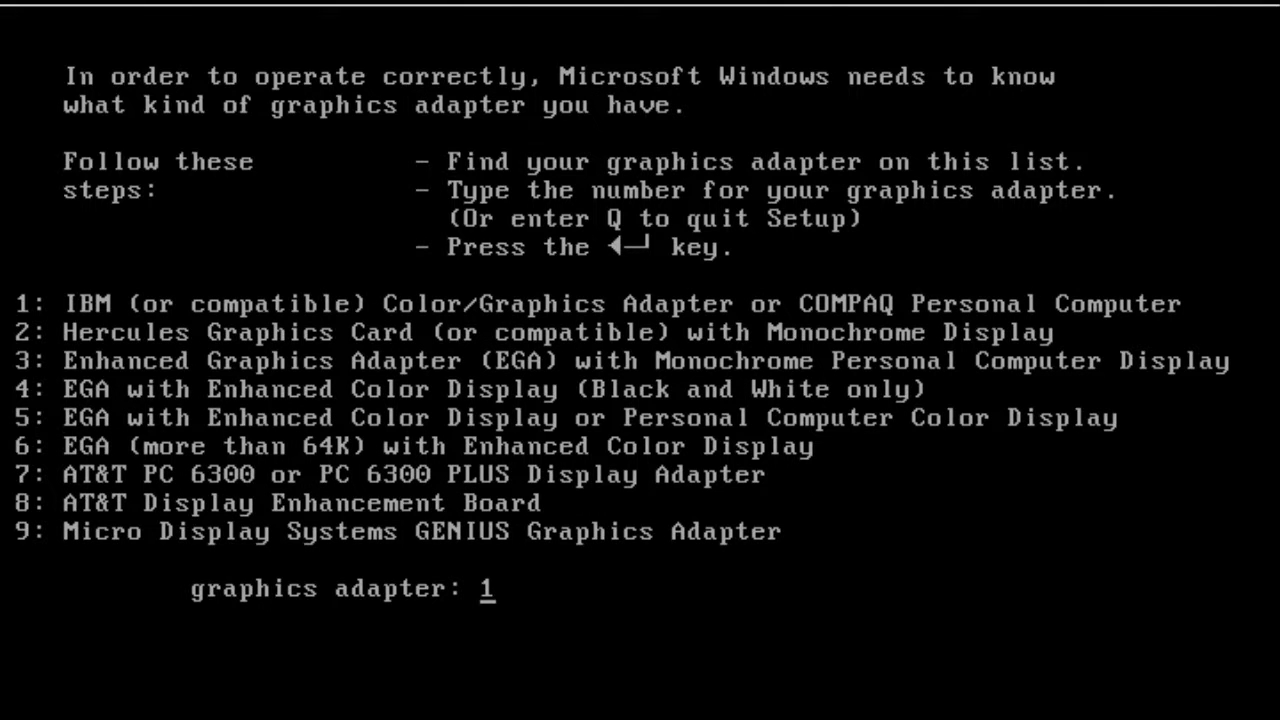
type("6")
key("Return")
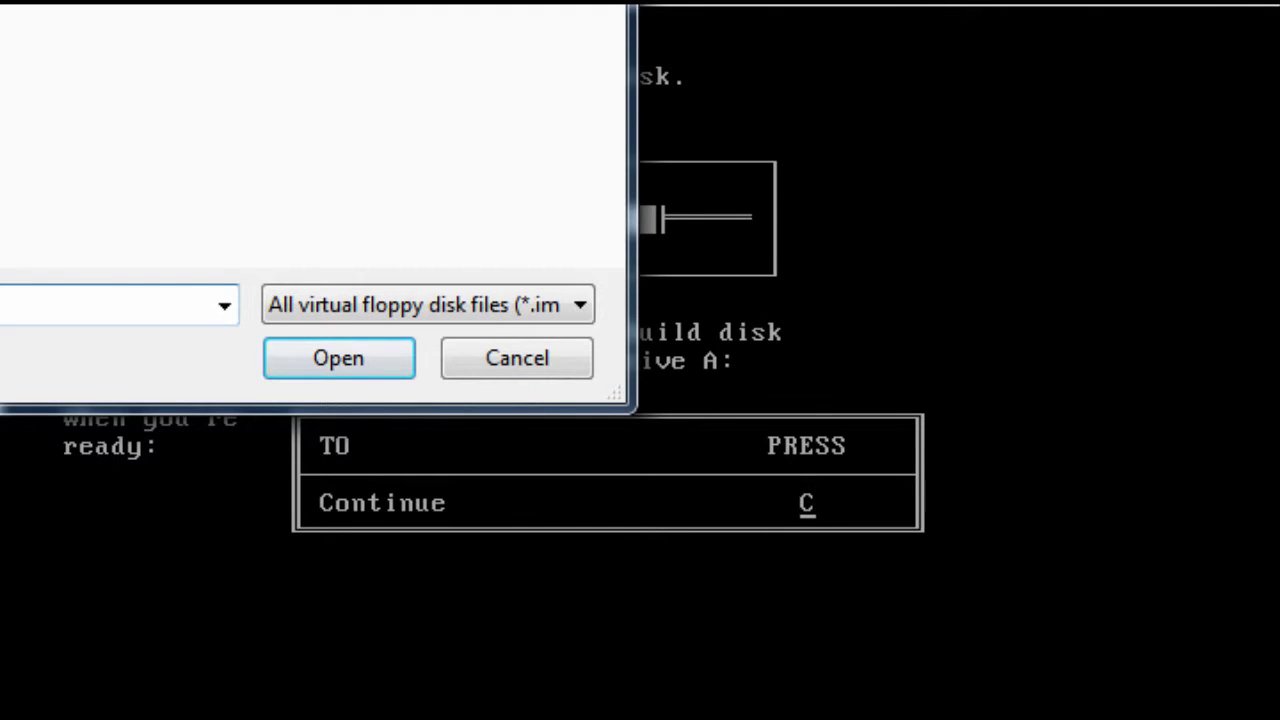
Supply the Build and Utilities disks to Setup and skip the printer/plotter setup.
key("Return")
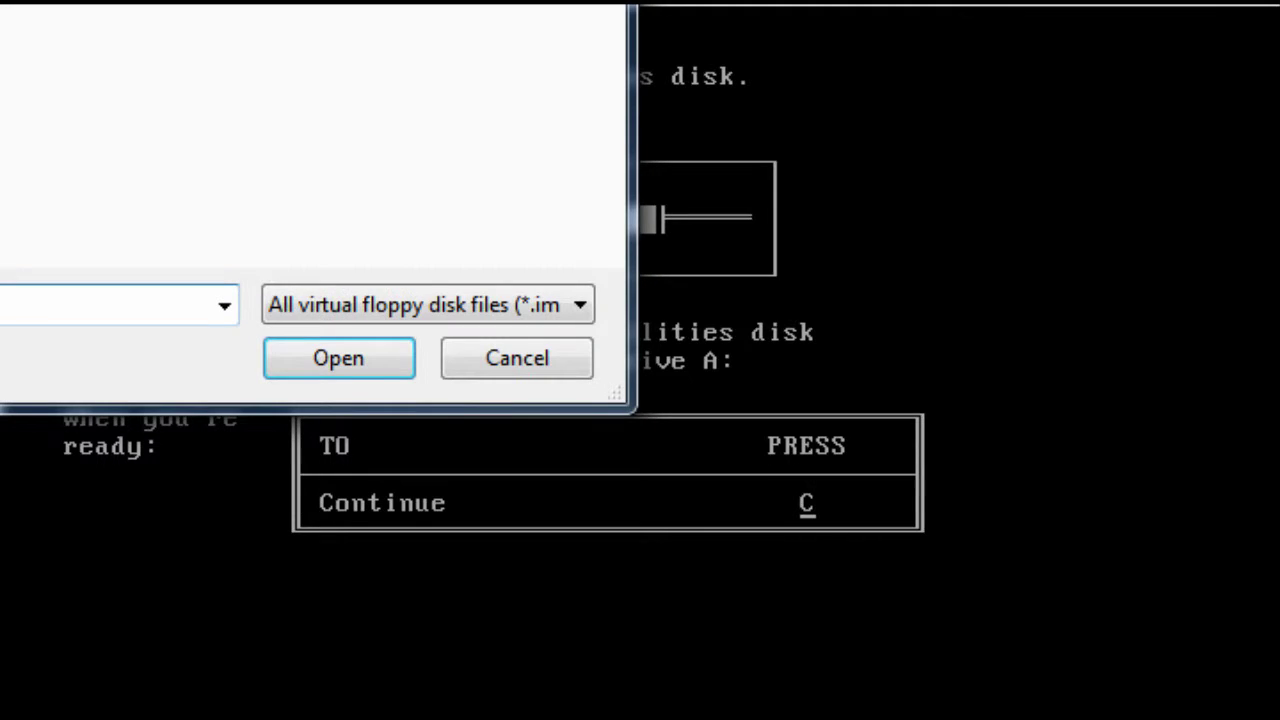
key("Return")
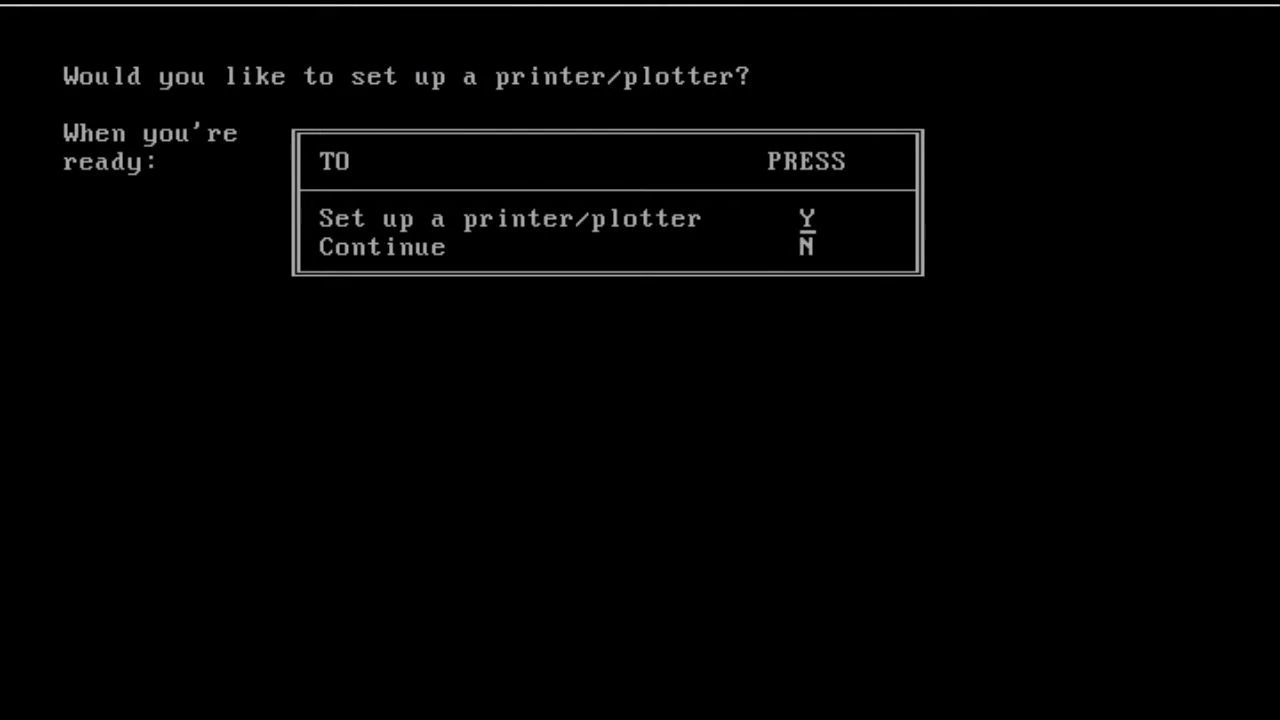
key("n")
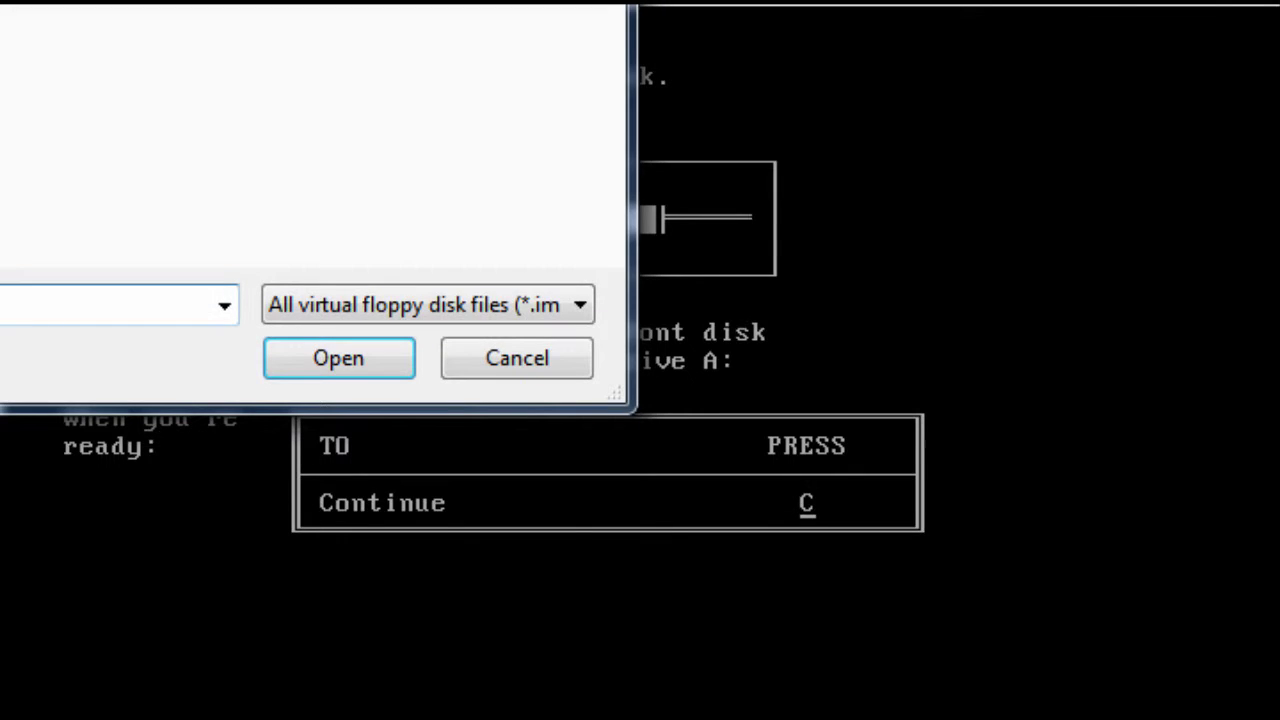
Supply the Font, Desktop Applications and Microsoft Write Program disks in drive A to complete Setup.
key("Return")
key("c")
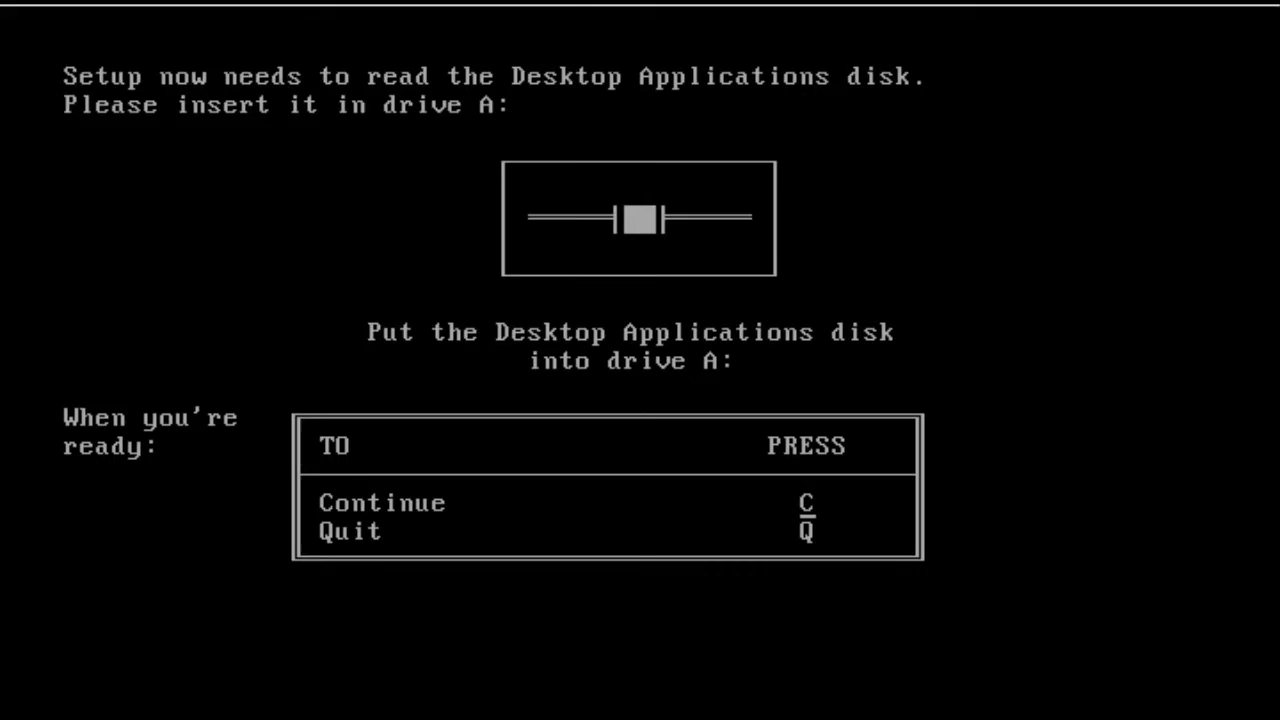
key("Return")
key("Return")
key("c")
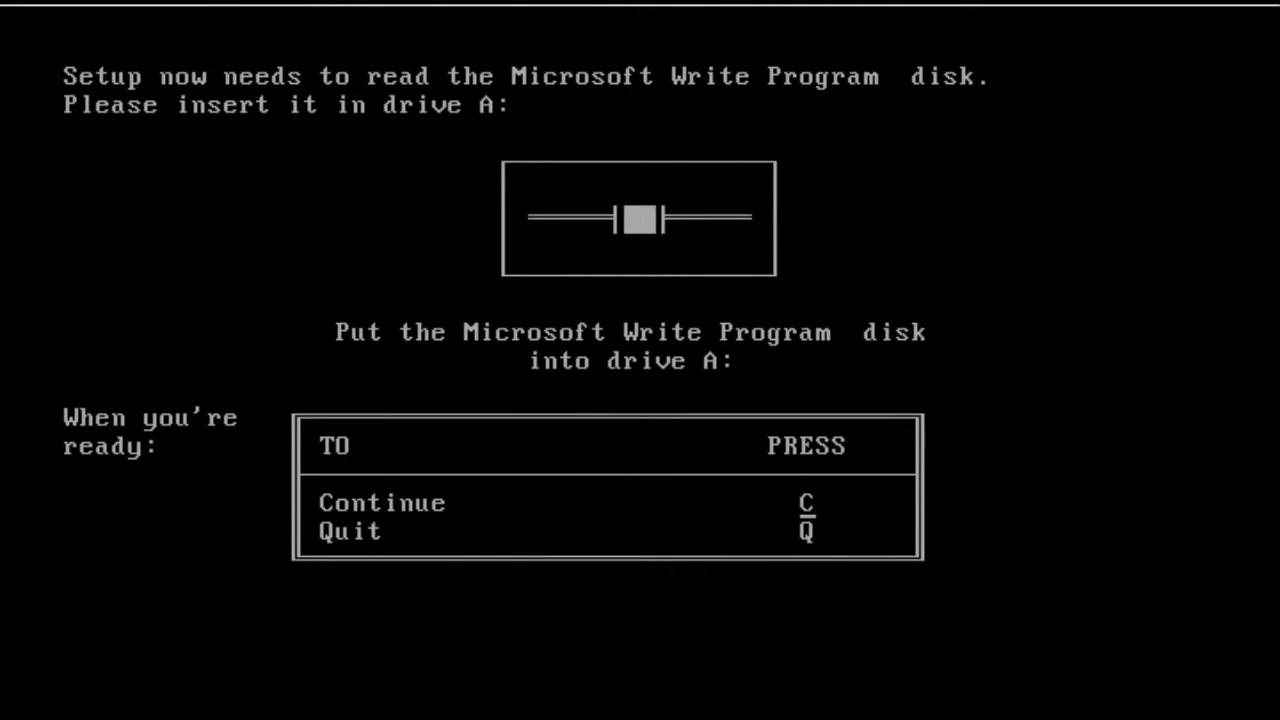
key("Return")
key("Return")
key("c")
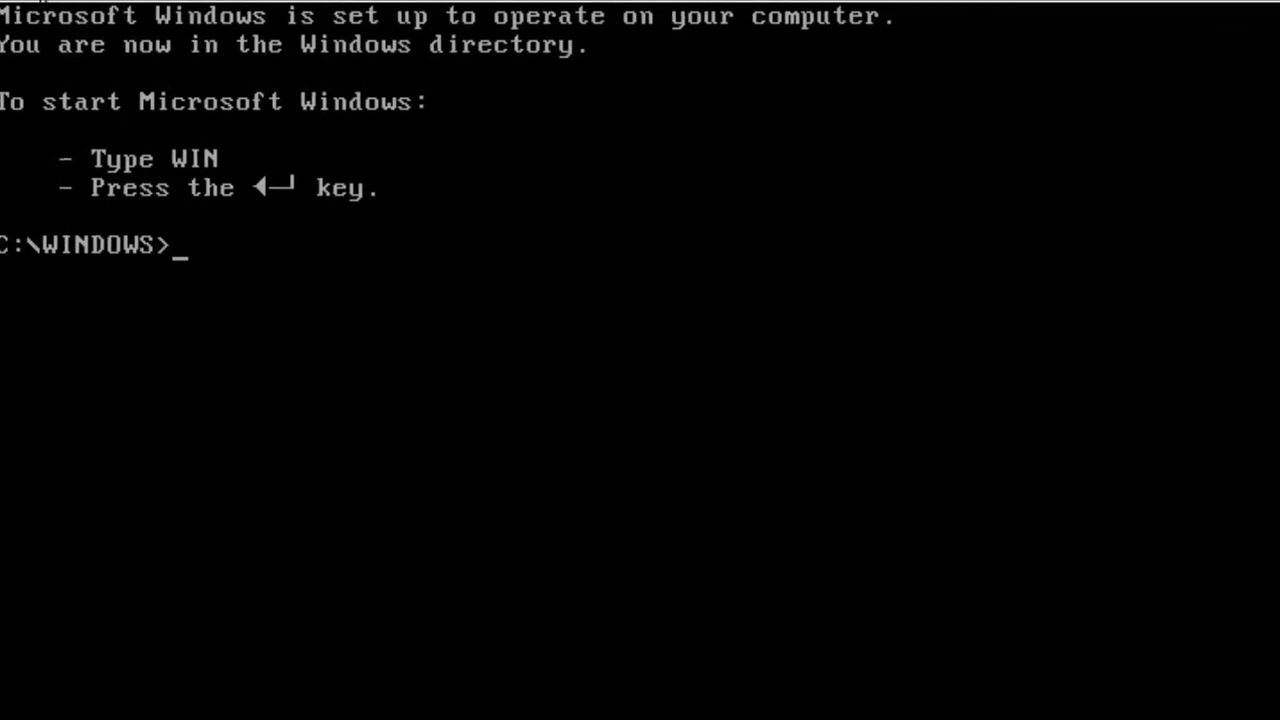
Start Windows from the DOS prompt and view the version details of MS-DOS Executive.
type("win")
key("Return")
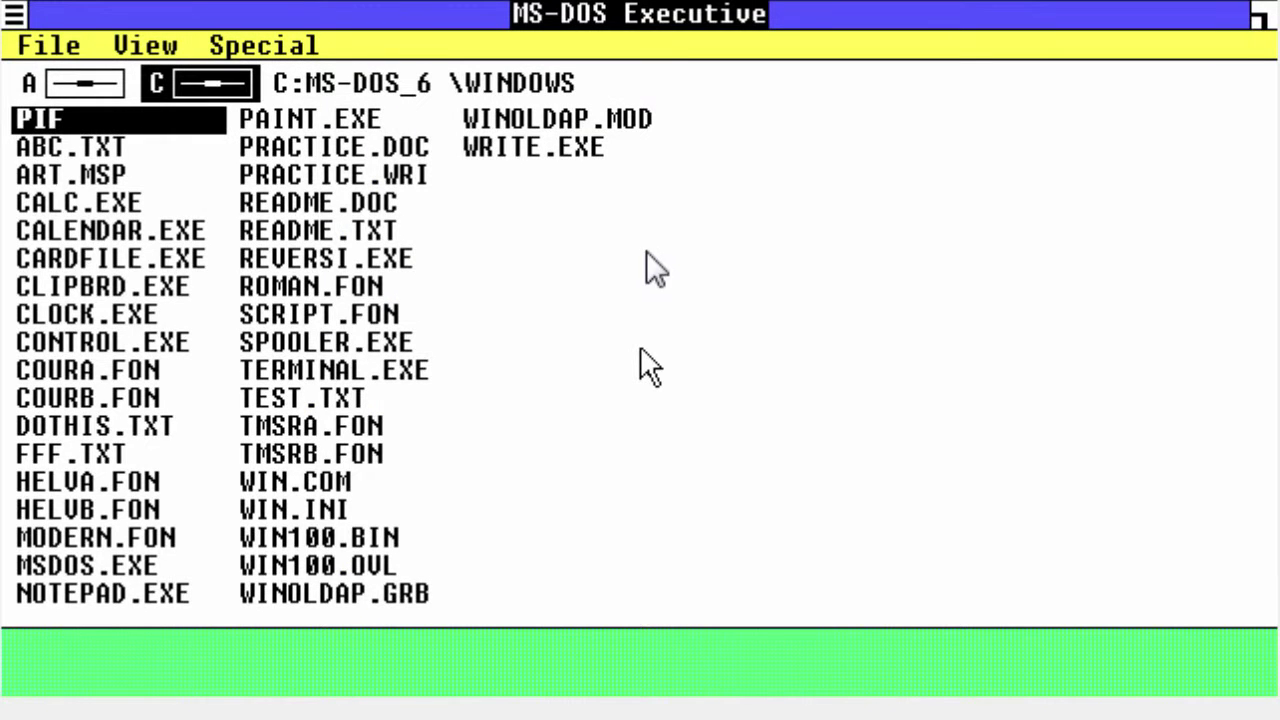
left_click(12, 12)
left_click(98, 220)
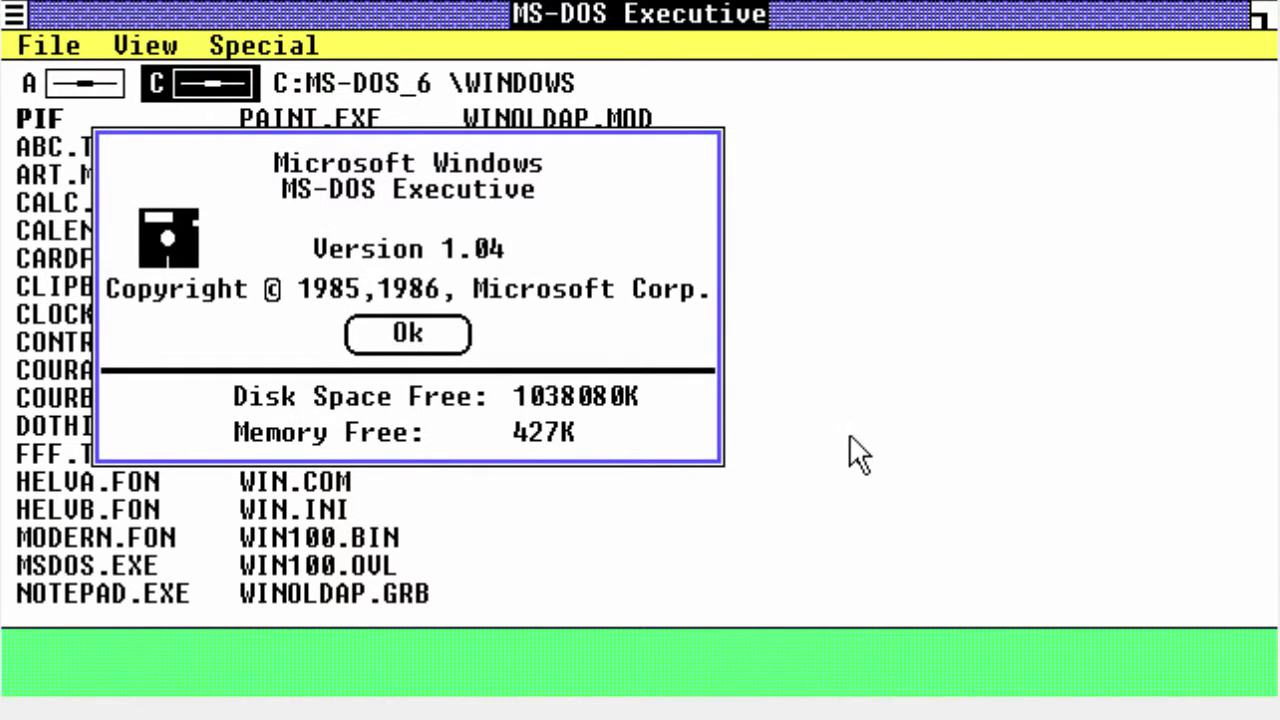
left_click(361, 330)
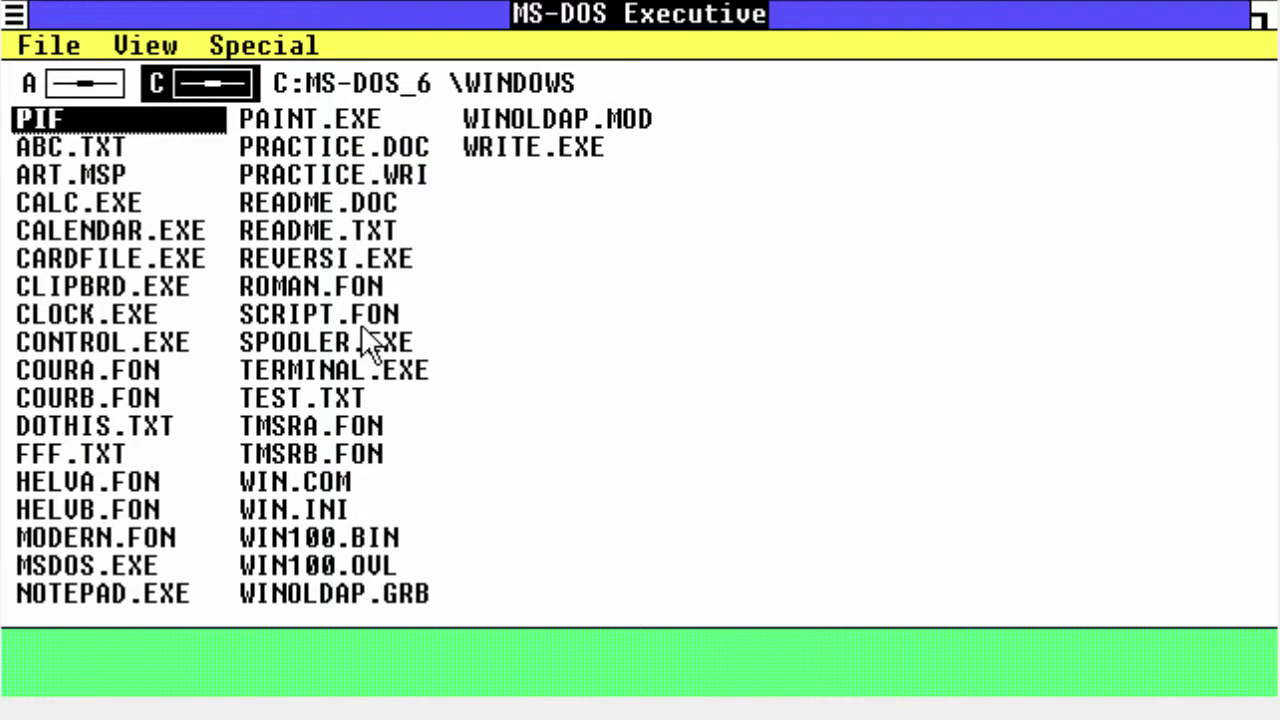
Launch CALC.EXE, calculate 2 + 2, and close Calculator.
double_click(82, 204)
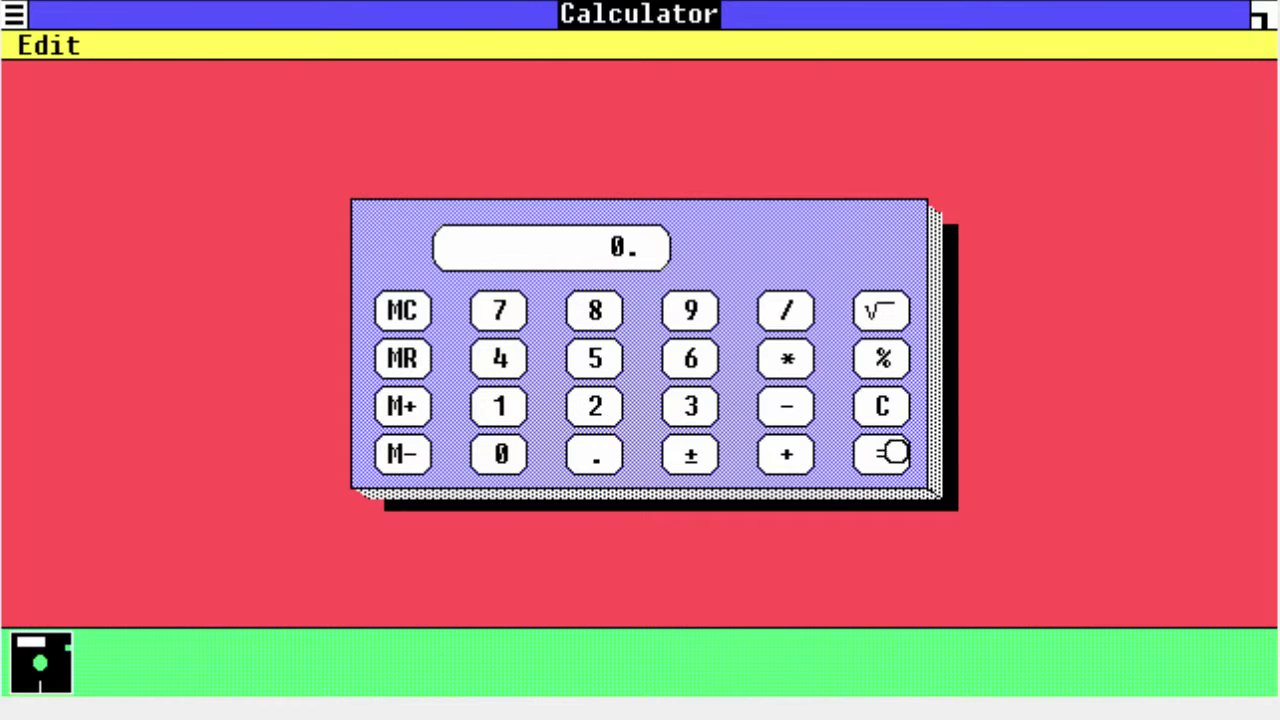
left_click(604, 393)
left_click(814, 458)
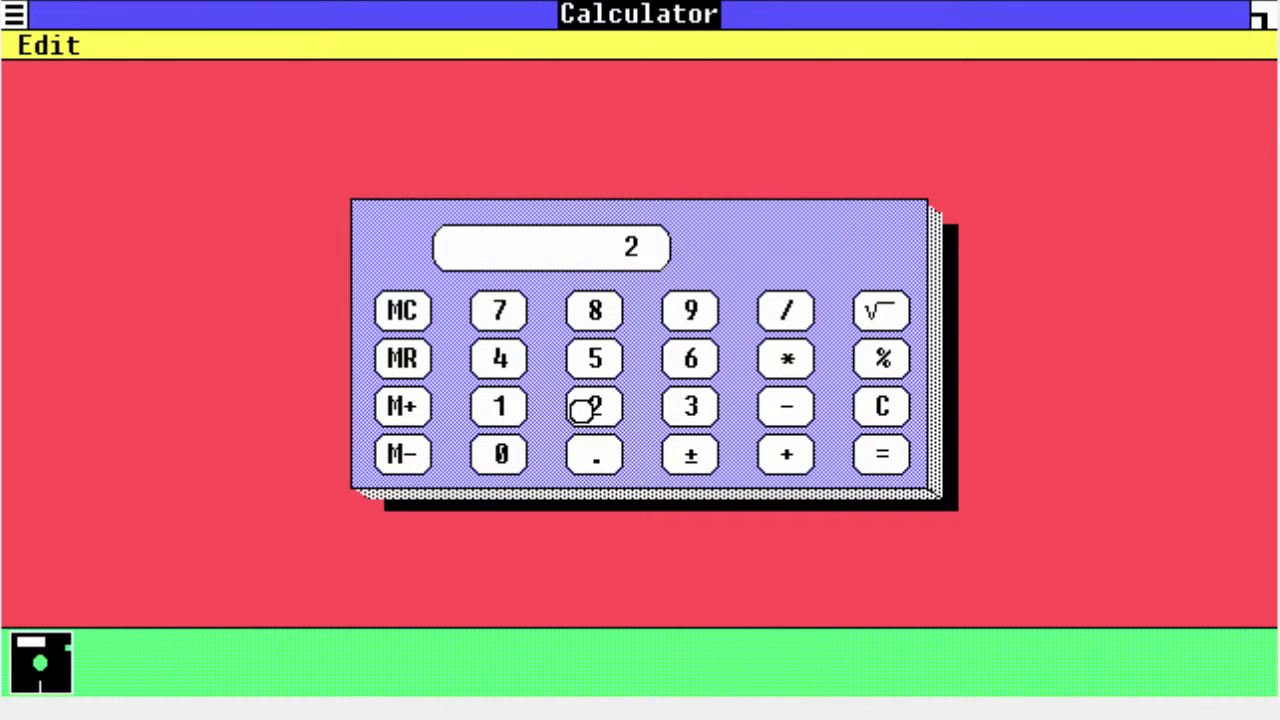
left_click(588, 406)
left_click(893, 459)
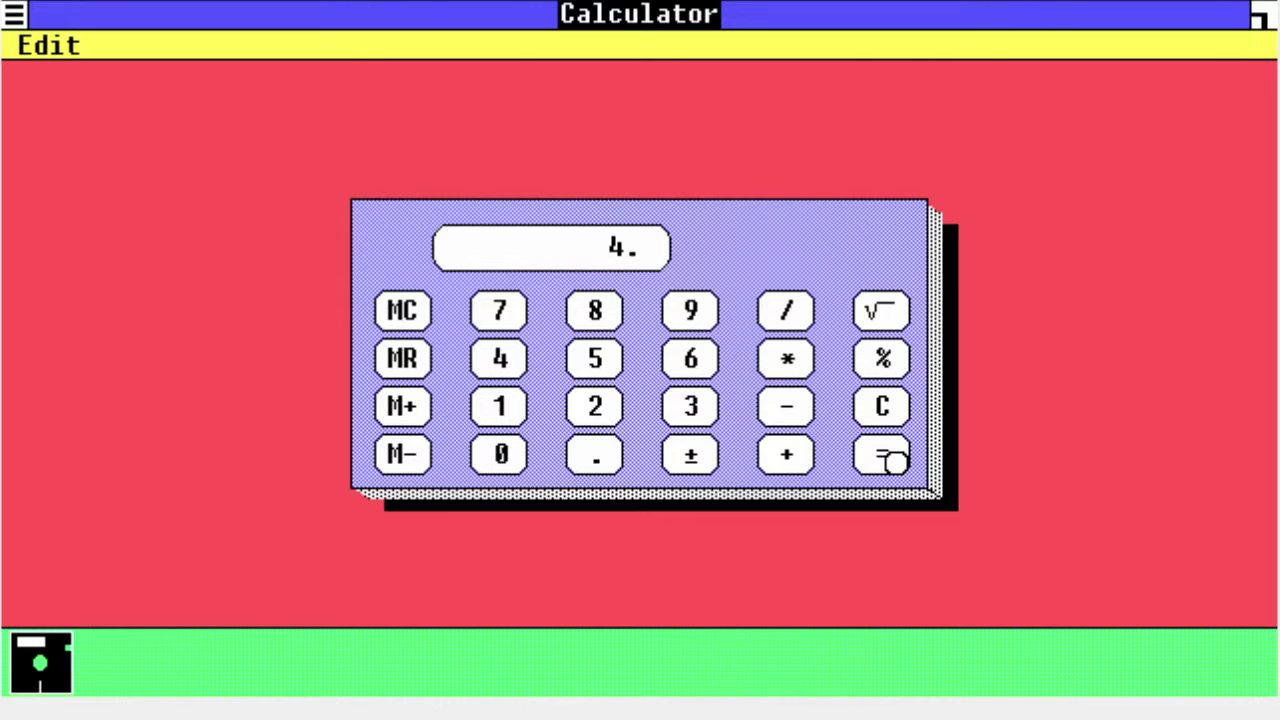
left_click(14, 16)
left_click(58, 154)
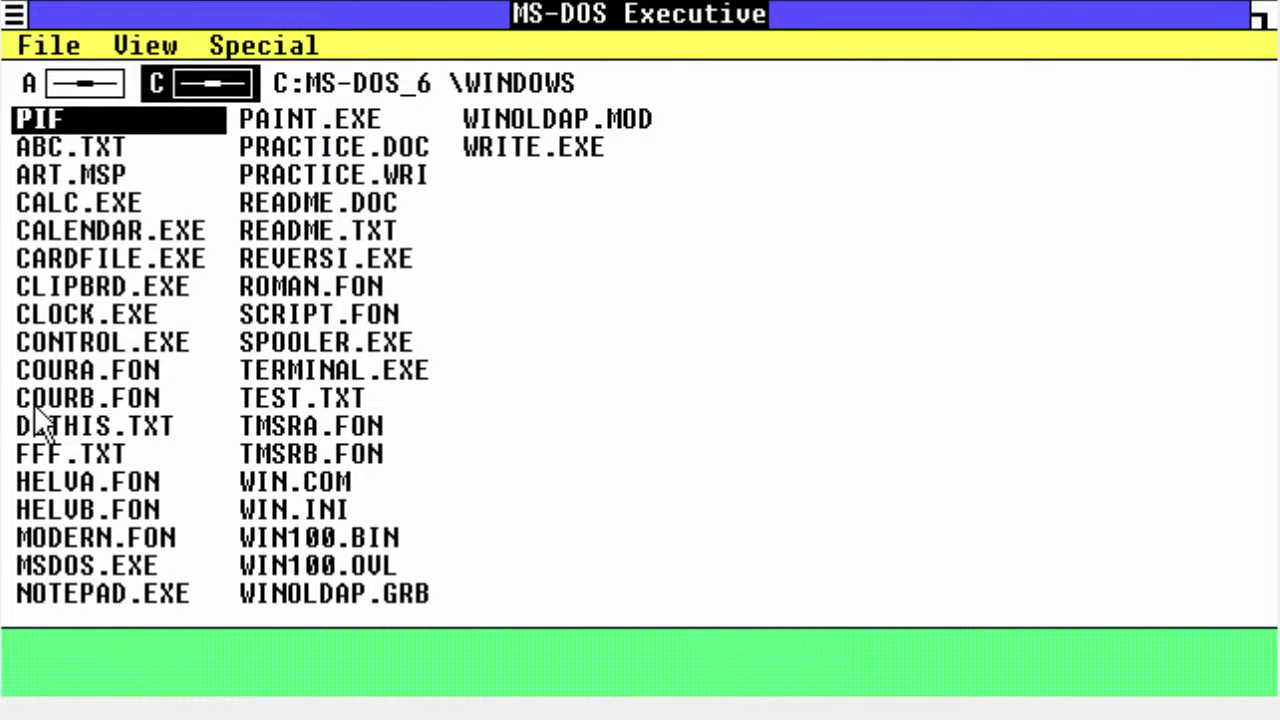
Open TEST.TXT in Notepad to view its text and close it again.
double_click(240, 398)
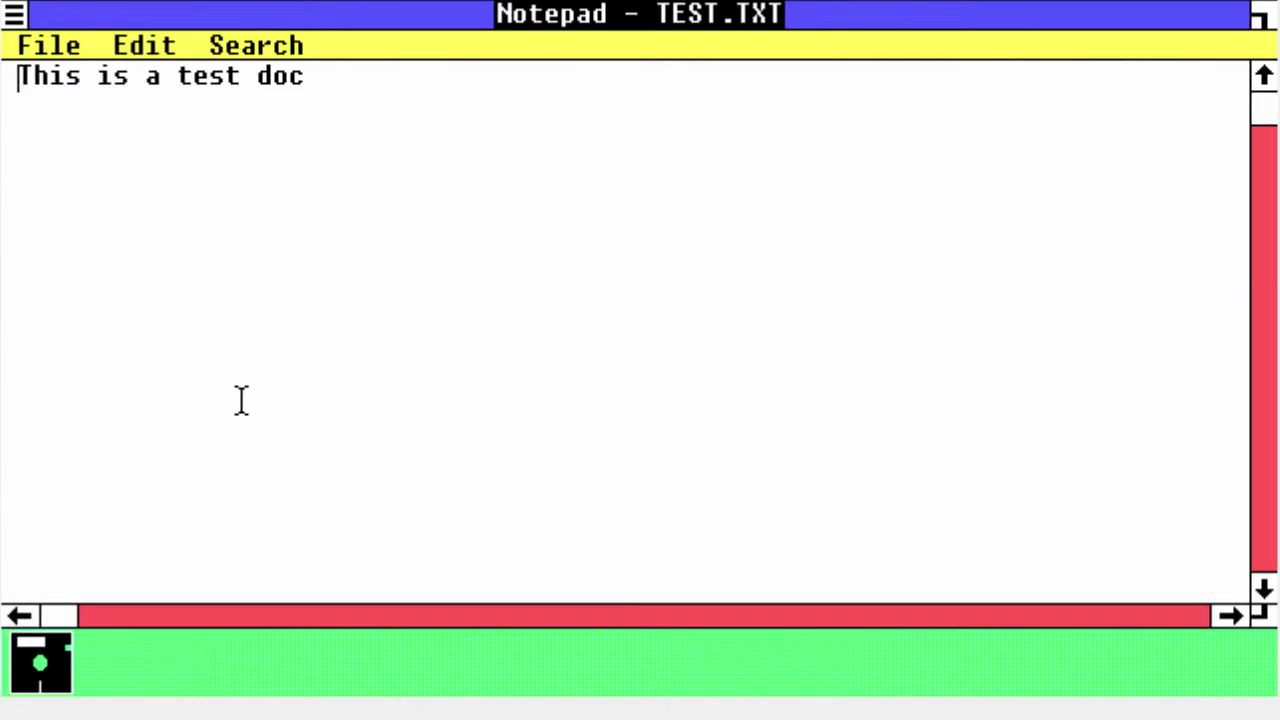
left_click(15, 14)
left_click(69, 183)
left_click(12, 18)
left_click(91, 154)
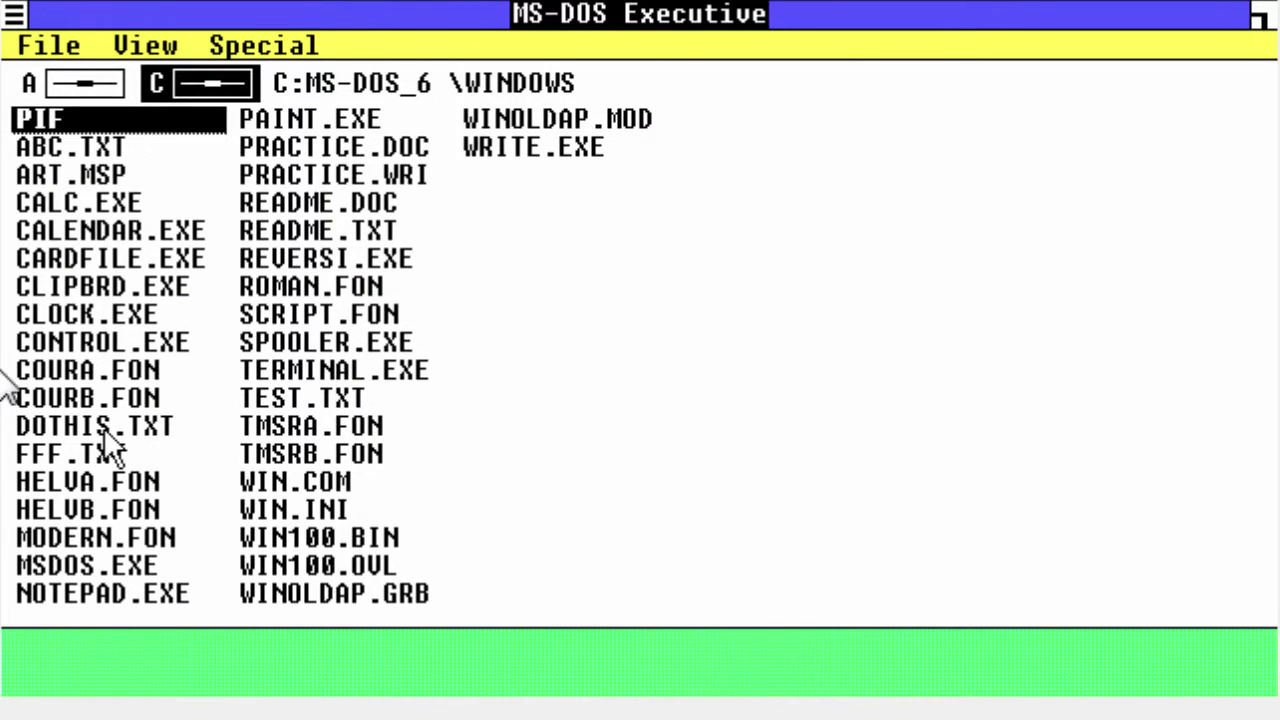
Launch CLOCK.EXE to view the analog clock and close it.
double_click(132, 318)
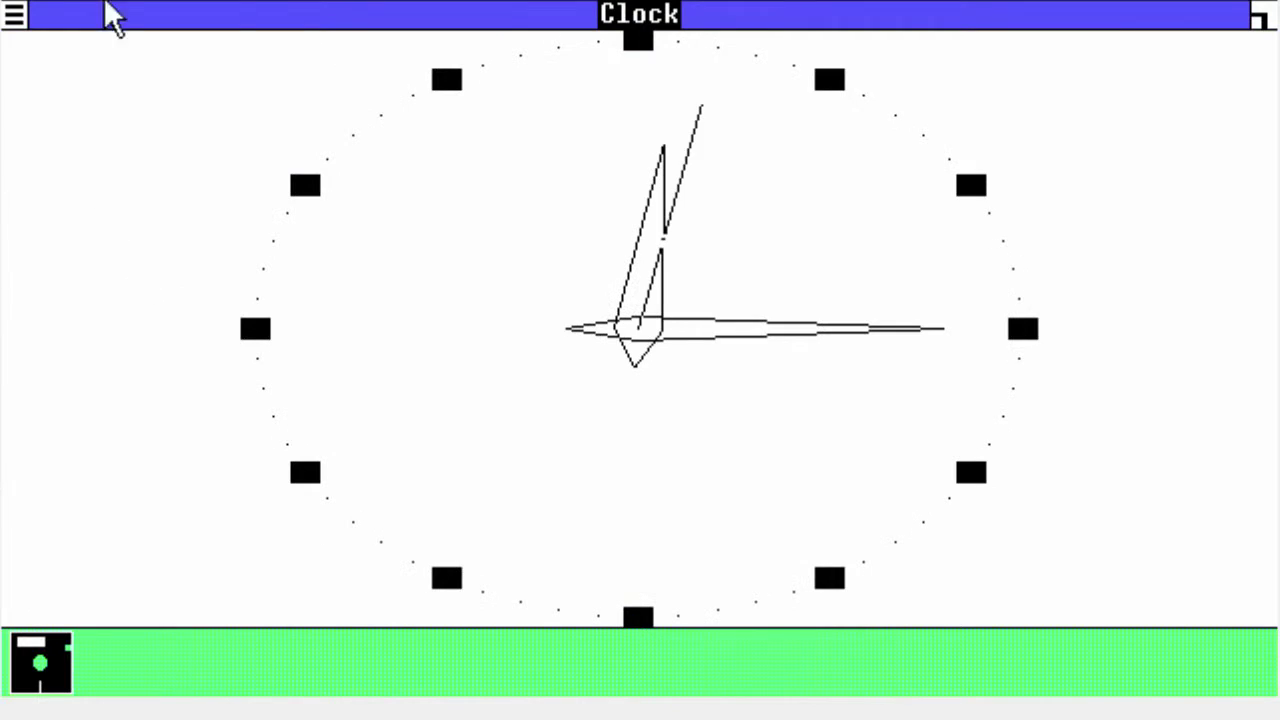
left_click(16, 12)
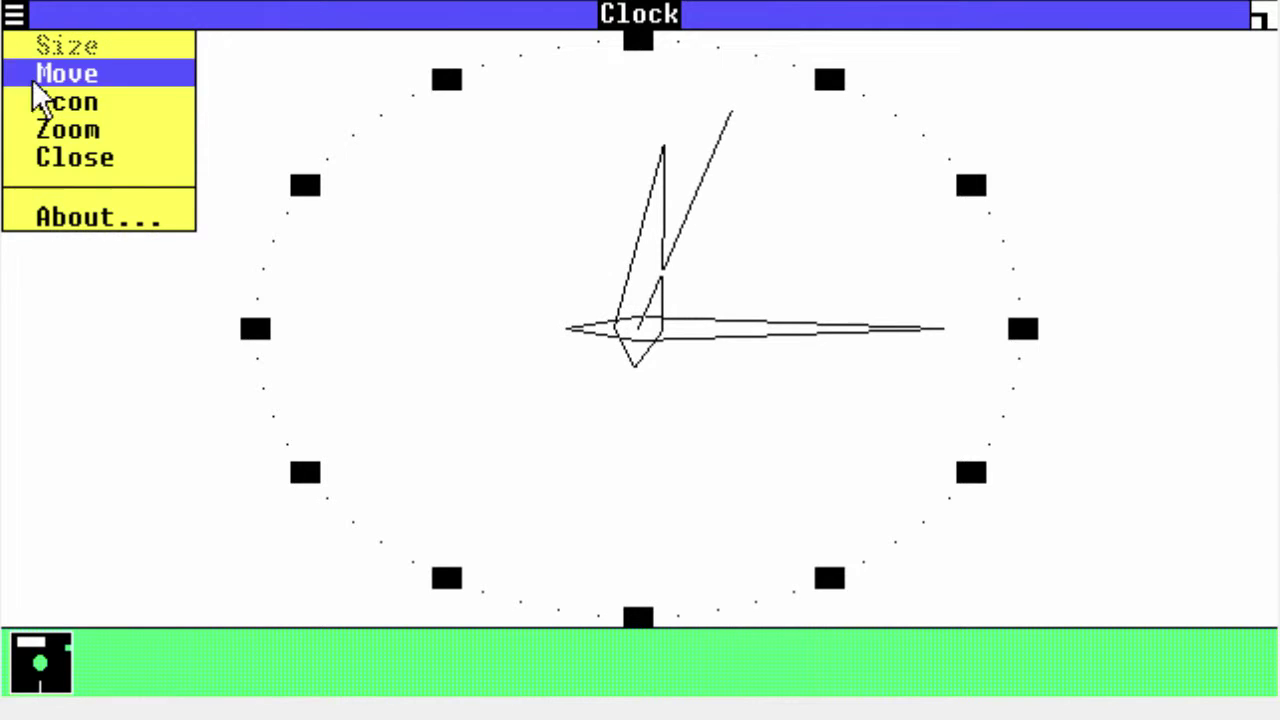
left_click(47, 160)
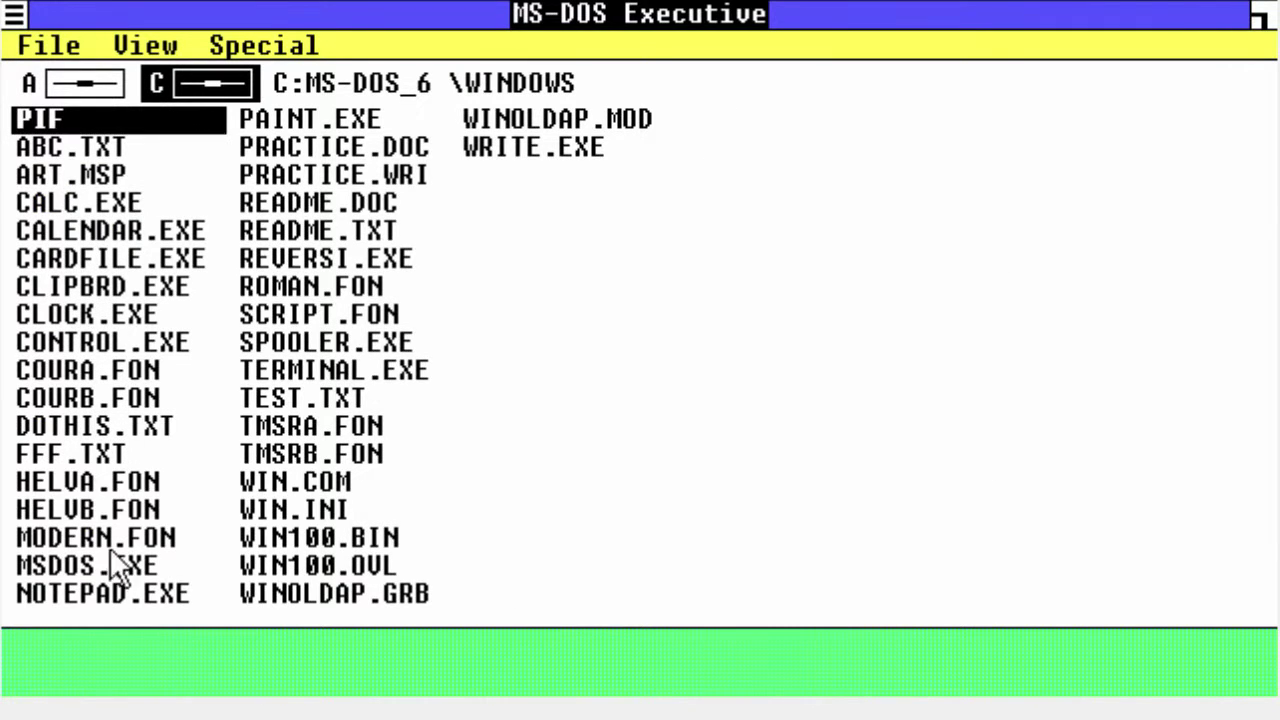
Try to run HELVA.FON, dismissing the message, and open CALENDAR.EXE briefly before closing it.
double_click(104, 484)
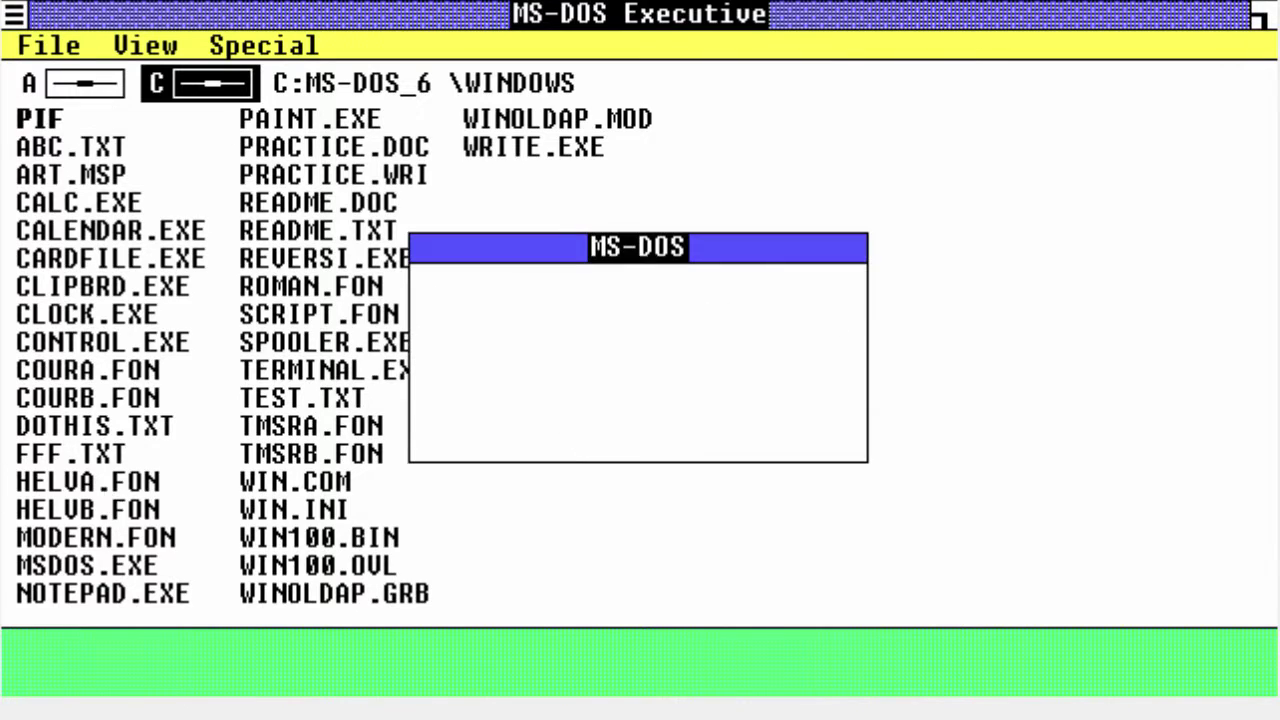
left_click(637, 427)
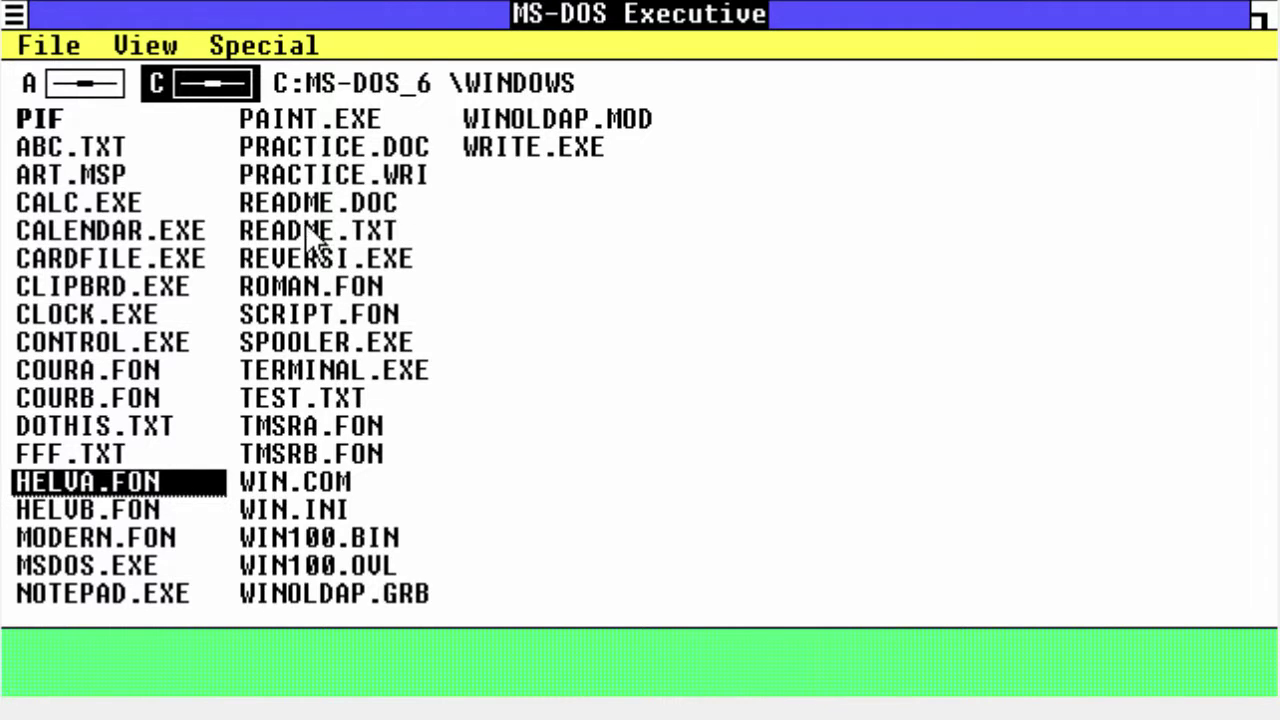
double_click(147, 232)
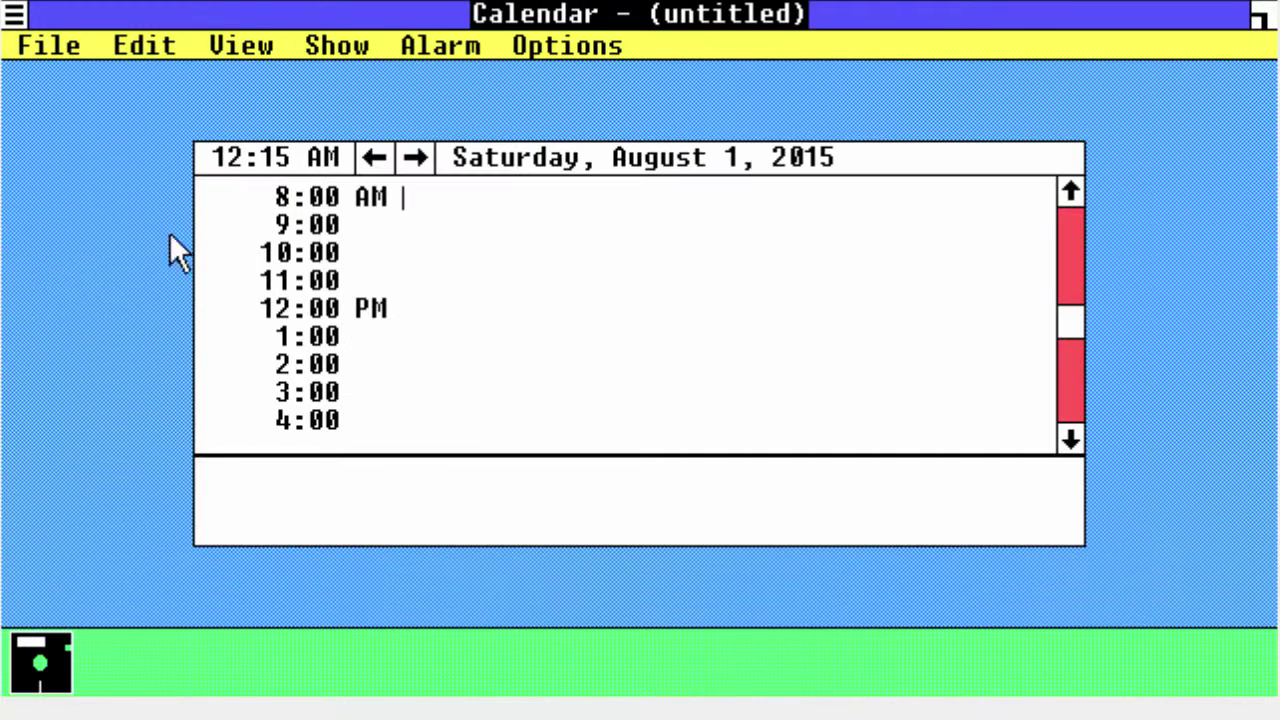
left_click_drag(20, 43, 62, 153)
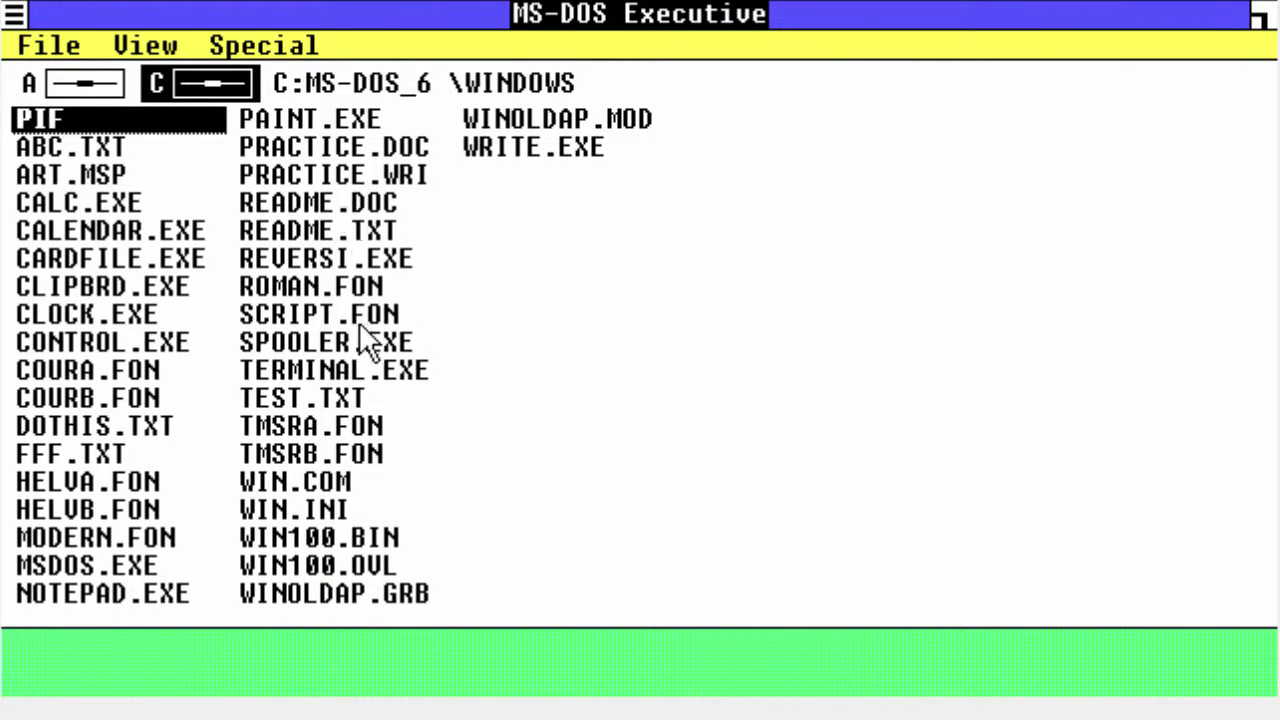
Launch REVERSI.EXE, play several red moves against the computer, and close the game.
left_click(373, 238)
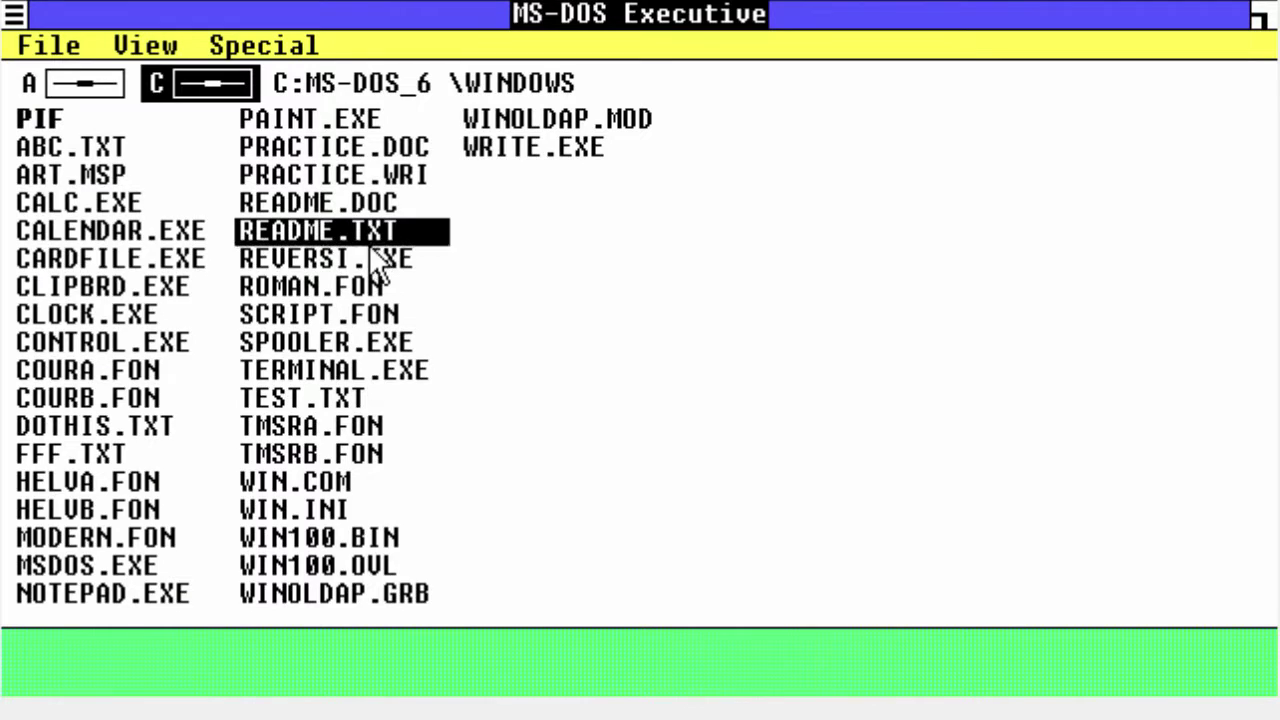
double_click(368, 252)
left_click(556, 388)
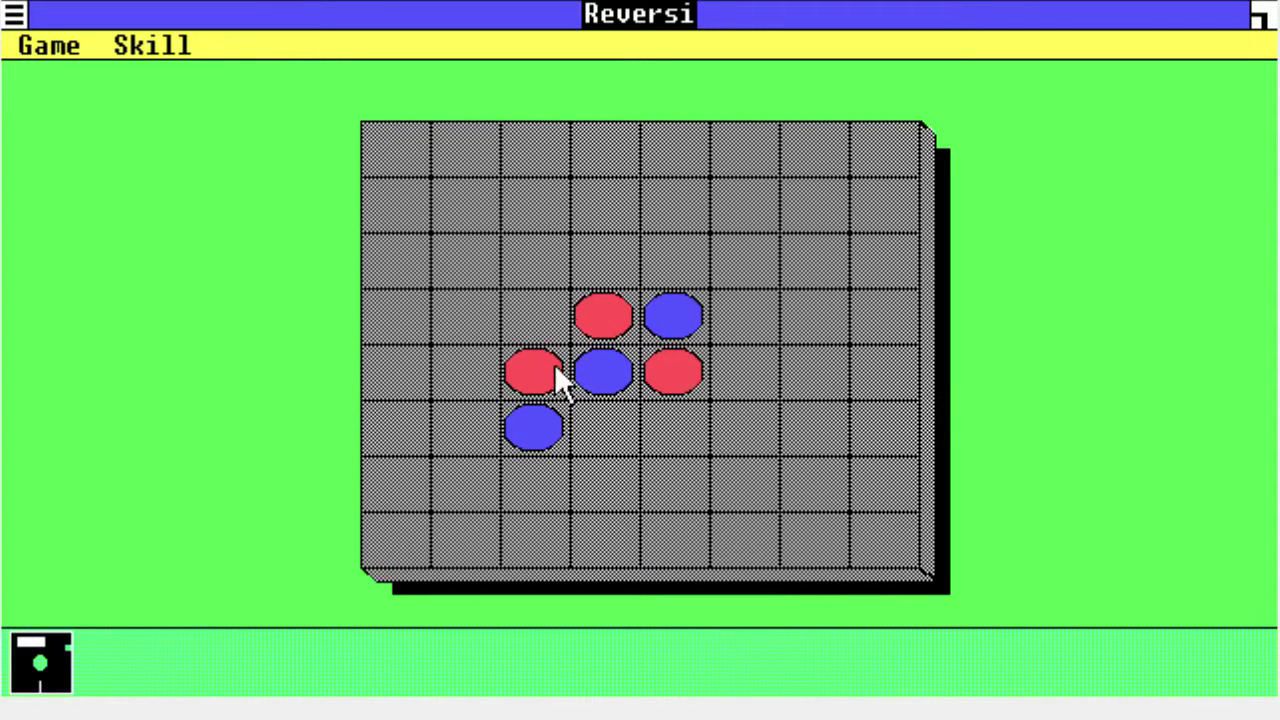
left_click(591, 412)
left_click(593, 280)
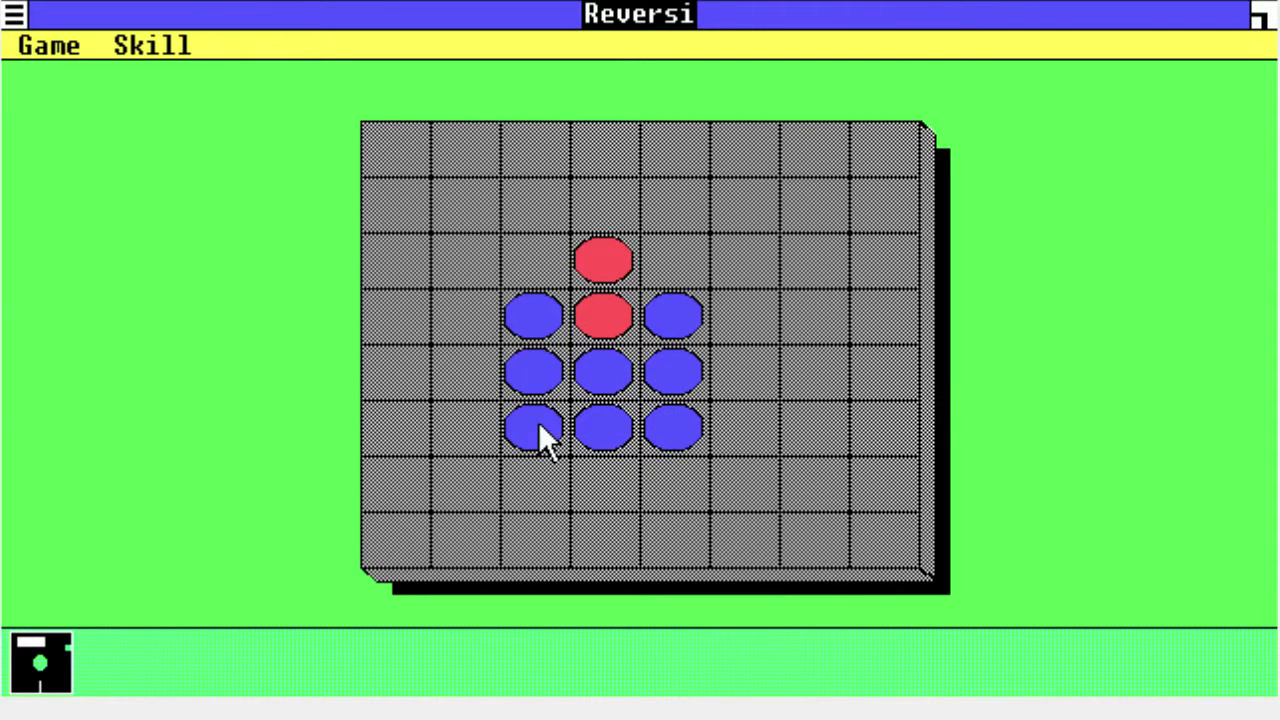
left_click(603, 488)
left_click(707, 378)
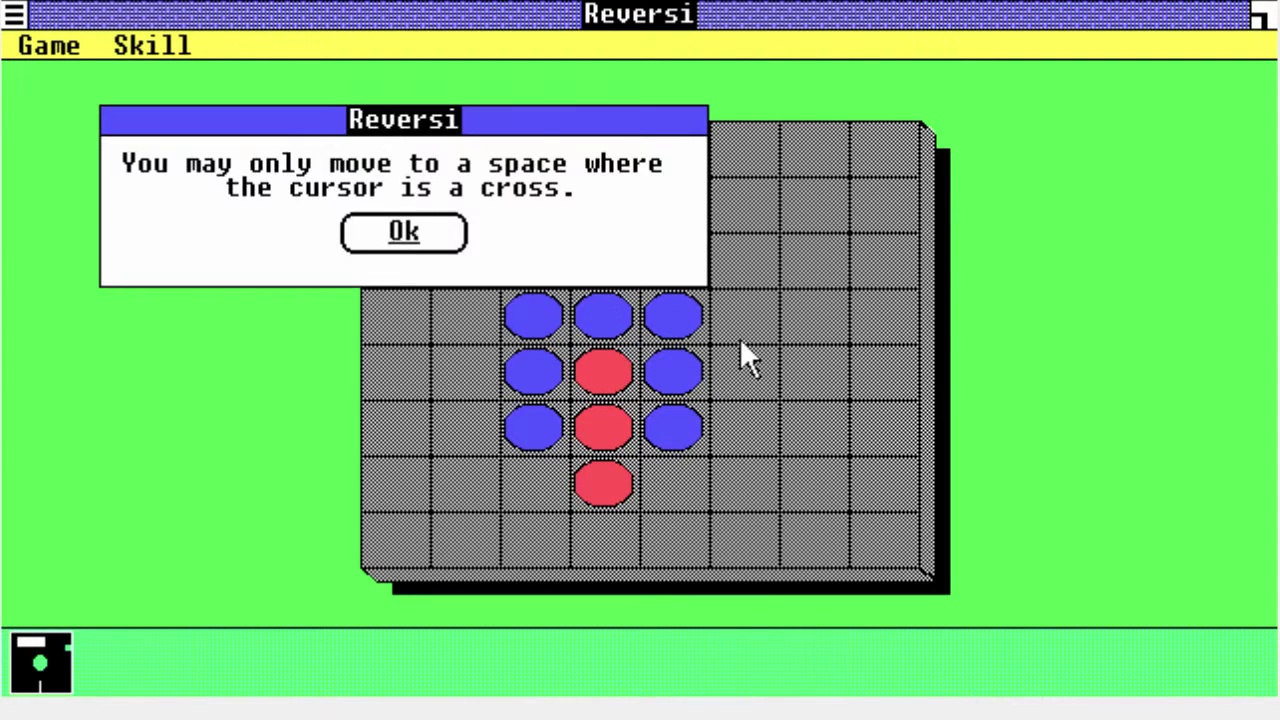
left_click(417, 226)
left_click(730, 372)
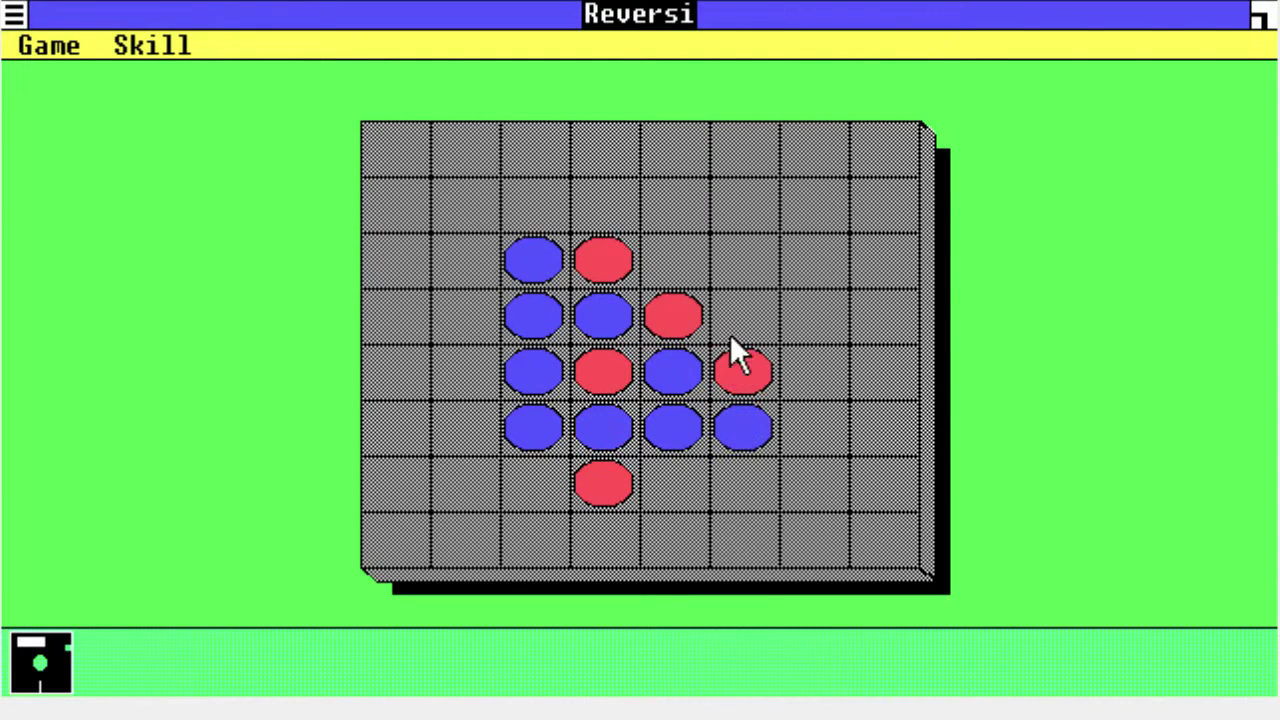
left_click(694, 491)
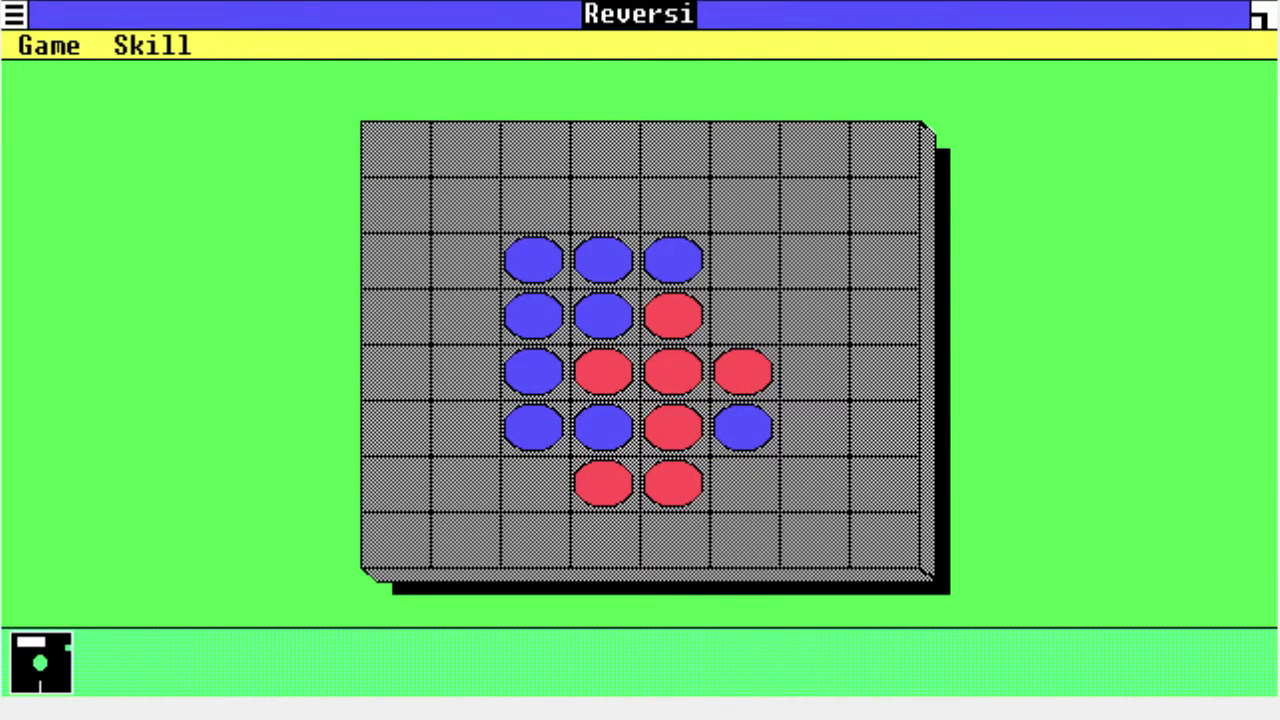
left_click(446, 337)
left_click(531, 488)
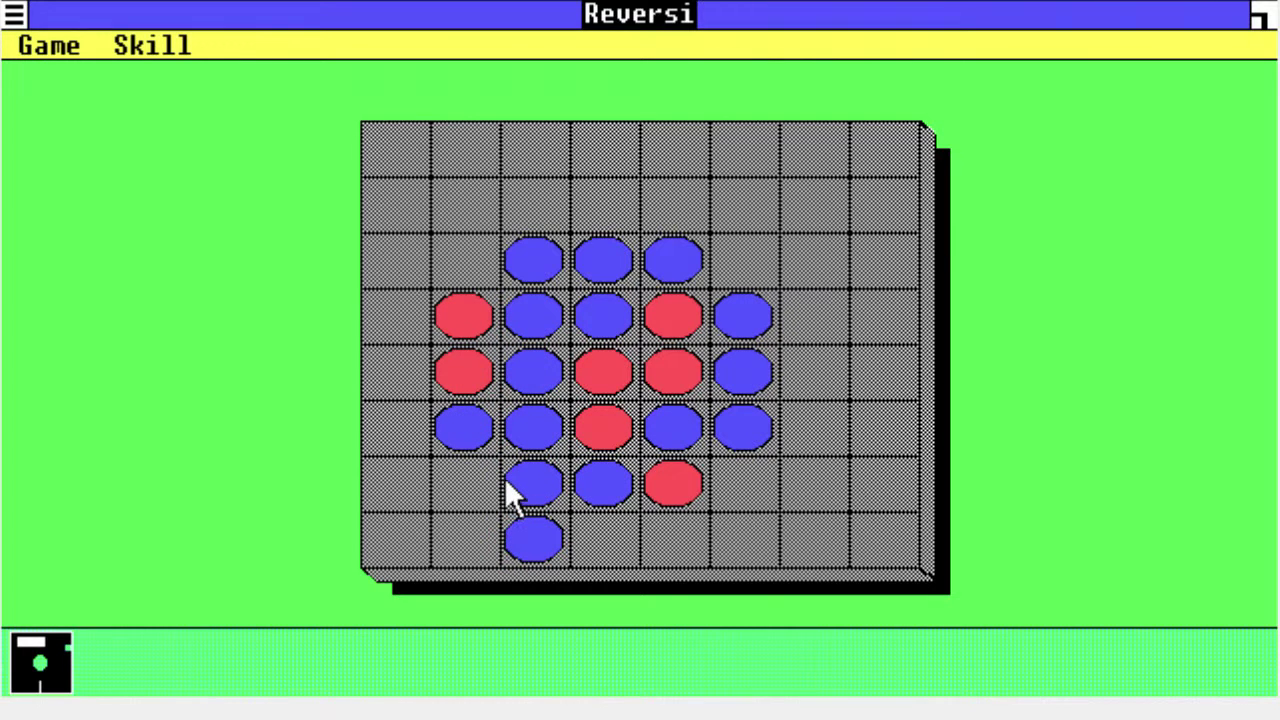
left_click(510, 492)
left_click(350, 232)
left_click(14, 14)
left_click(88, 160)
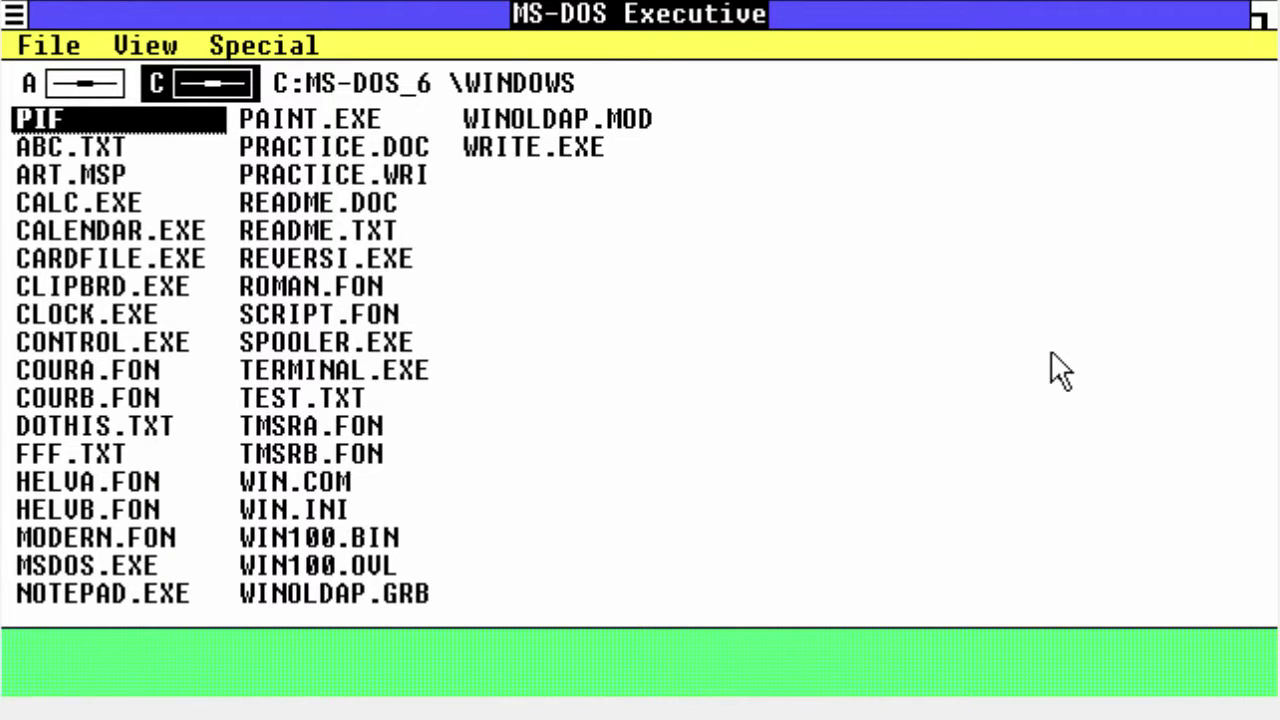
Close MS-DOS Executive to end the Windows session.
left_click(14, 14)
left_click(57, 157)
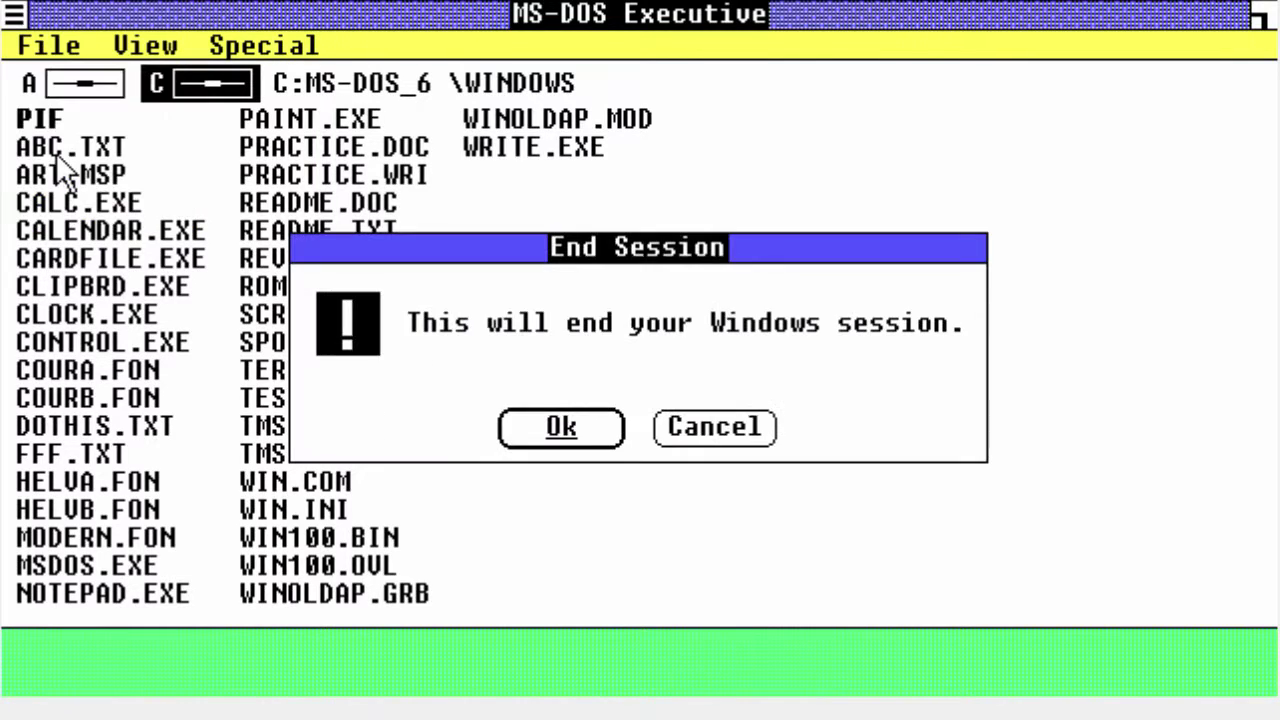